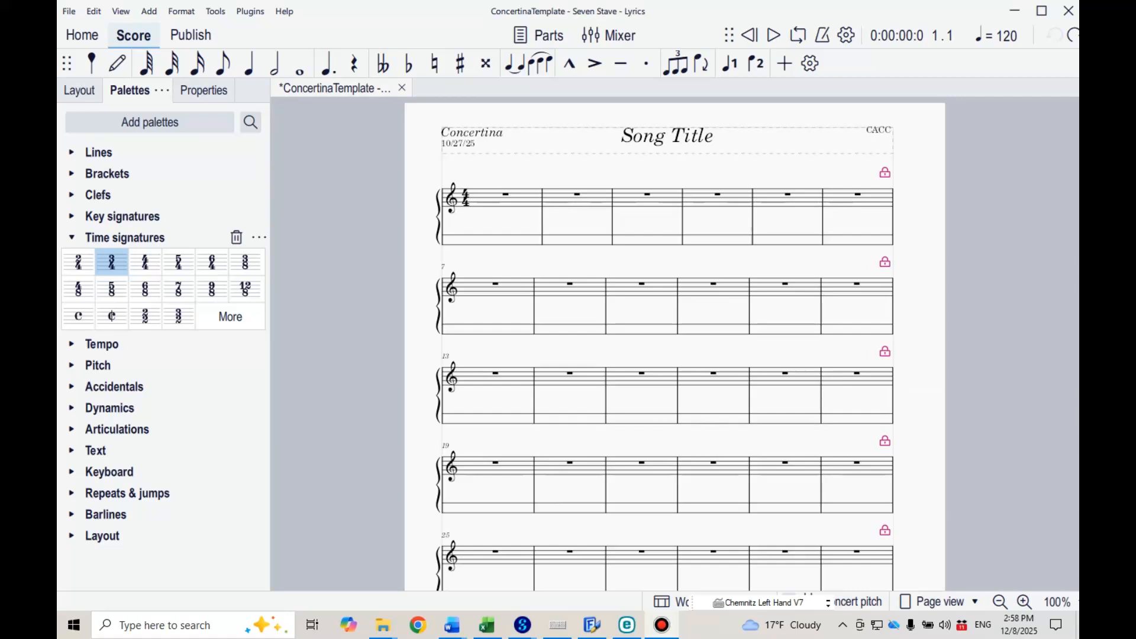
# Cycle through the US, Chemnitz Right Hand v9 and Chemnitz Left Hand V7 keyboard layouts
pyautogui.press('super+space')
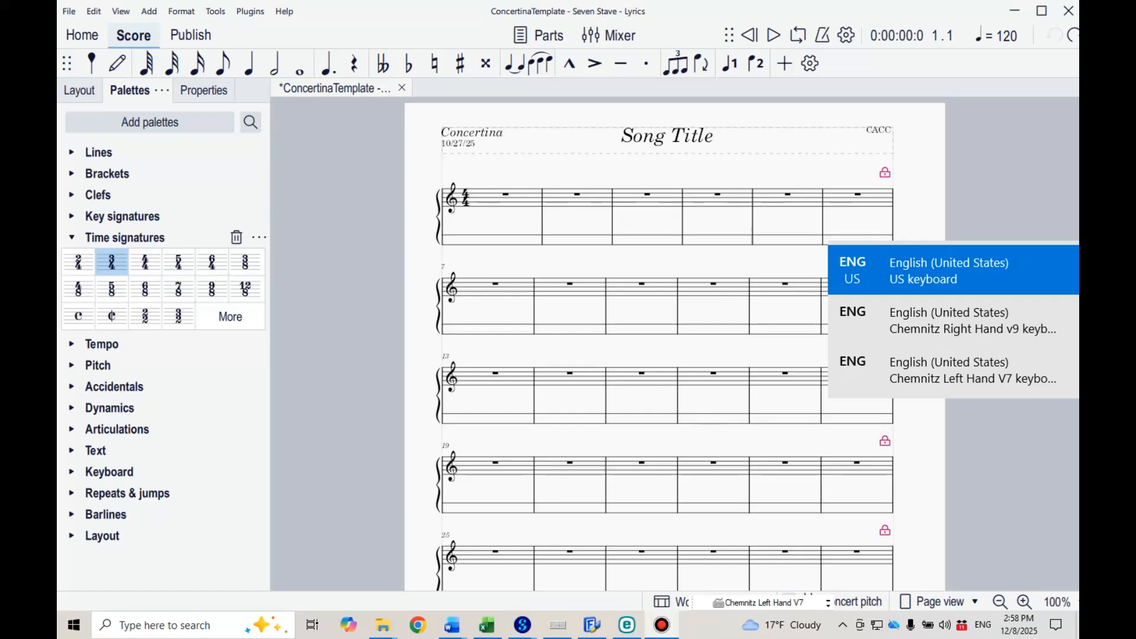
pyautogui.press('super+space')
pyautogui.press('super+space')
pyautogui.press('super+space')
pyautogui.press('super+space')
pyautogui.press('super+space')
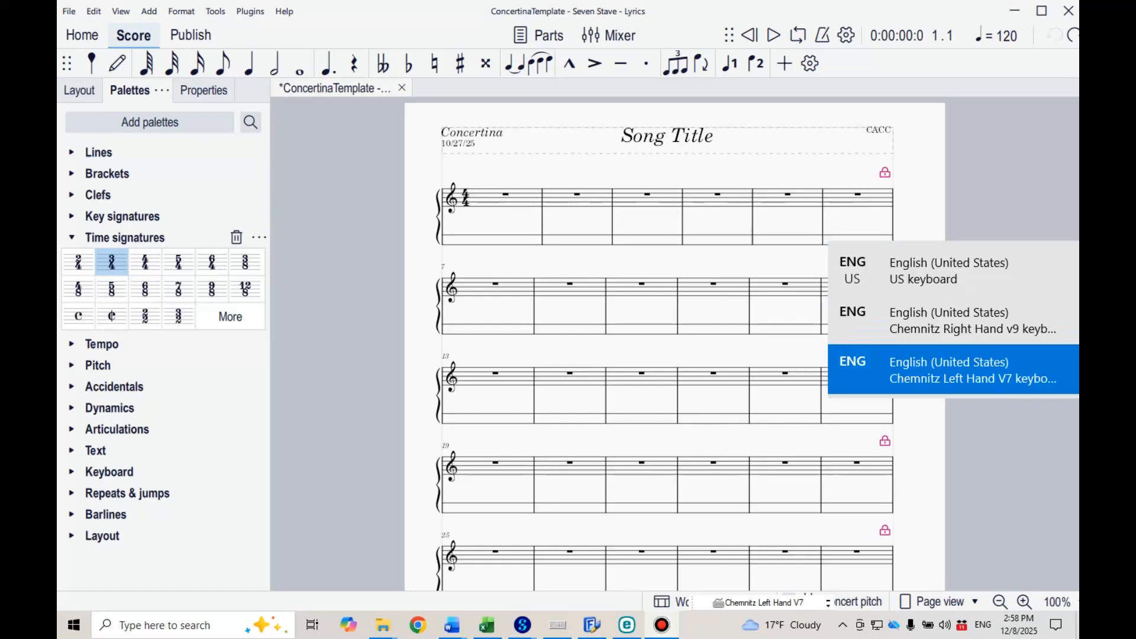
pyautogui.press('super+space')
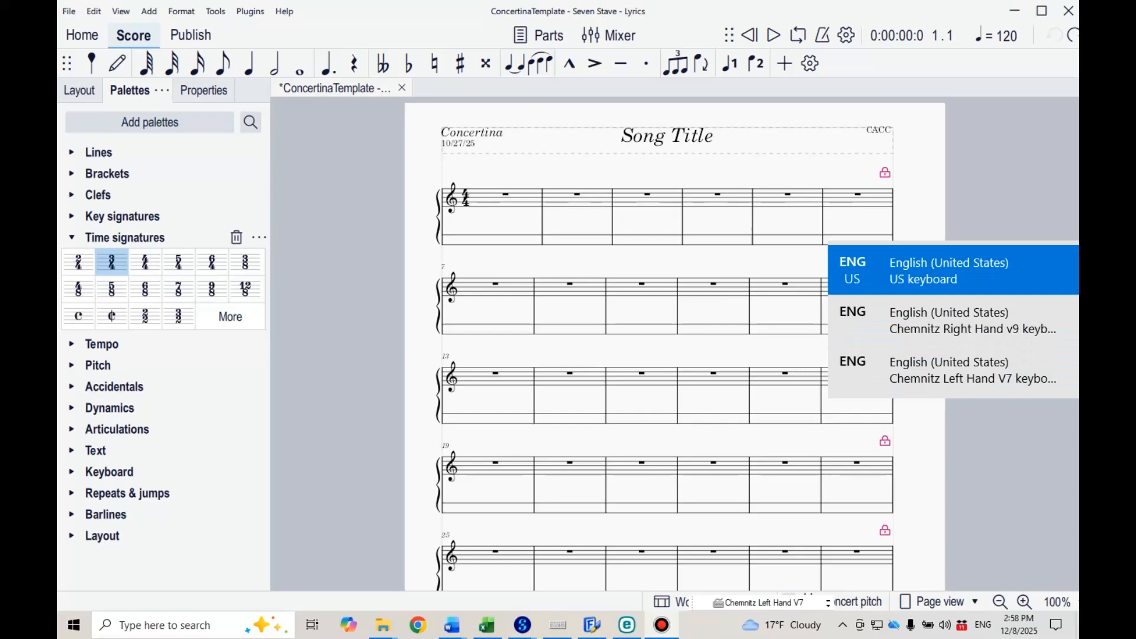
pyautogui.press('super+space')
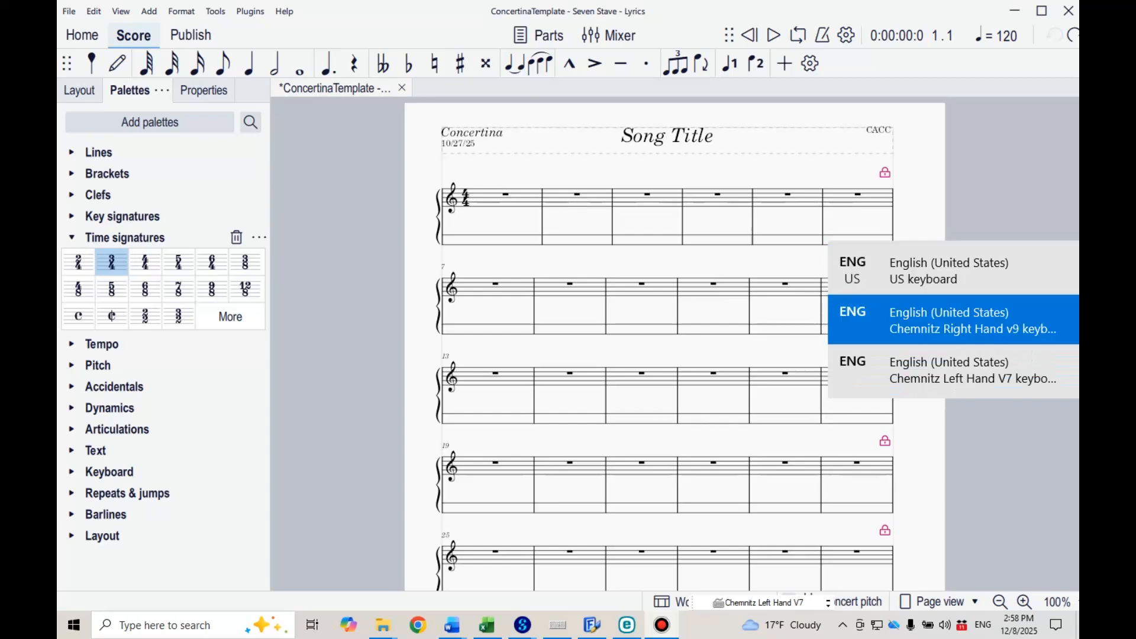
pyautogui.press('super+space')
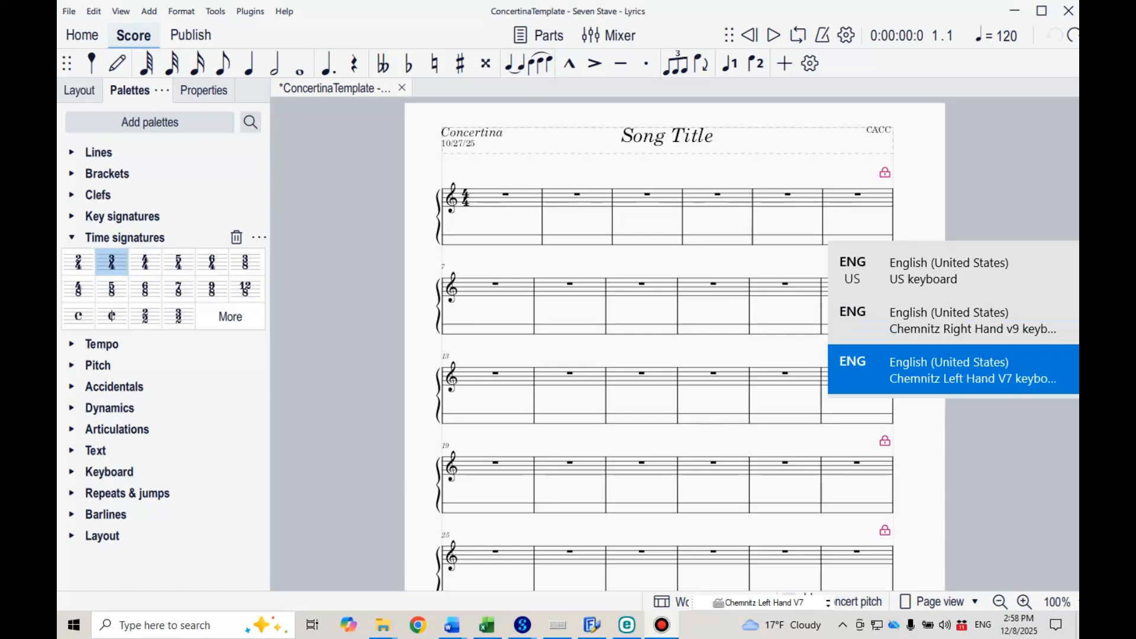
# Switch to the US keyboard layout and change the score title to "Annie's Waltz"
pyautogui.click(669, 144)
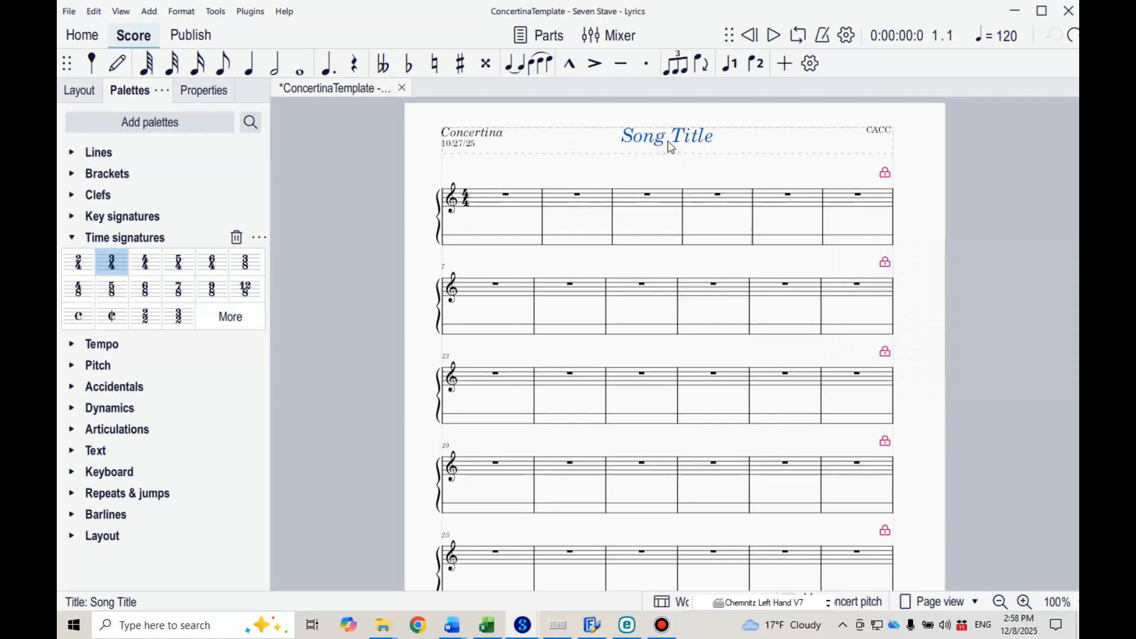
pyautogui.doubleClick(672, 147)
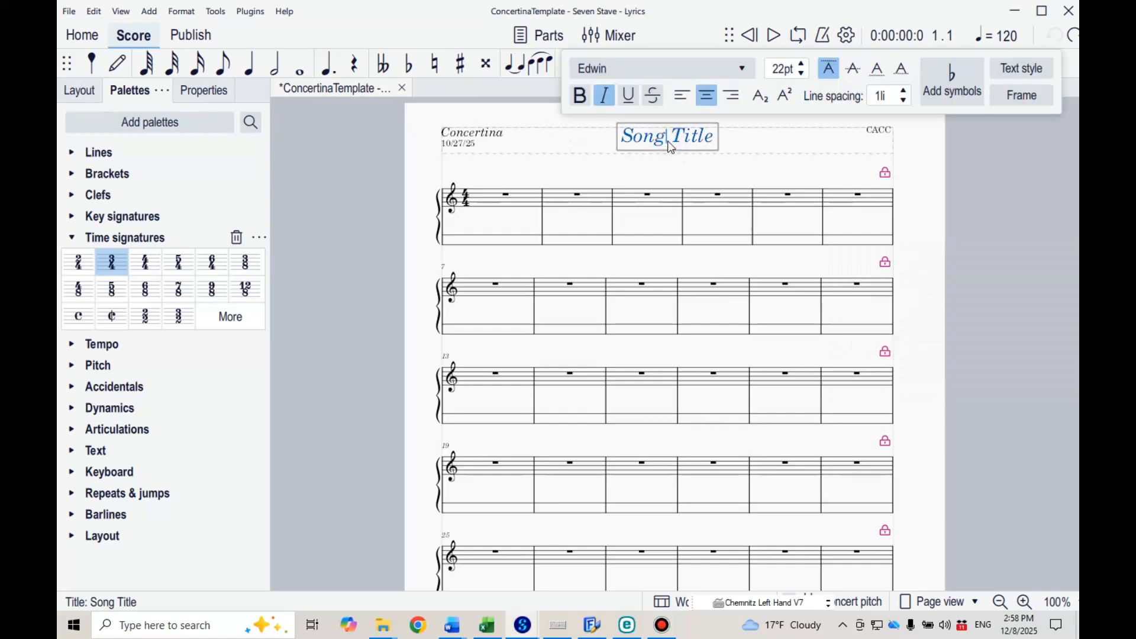
pyautogui.doubleClick(648, 150)
pyautogui.press('super+space')
pyautogui.write('A')
pyautogui.write("nnie's Walt")
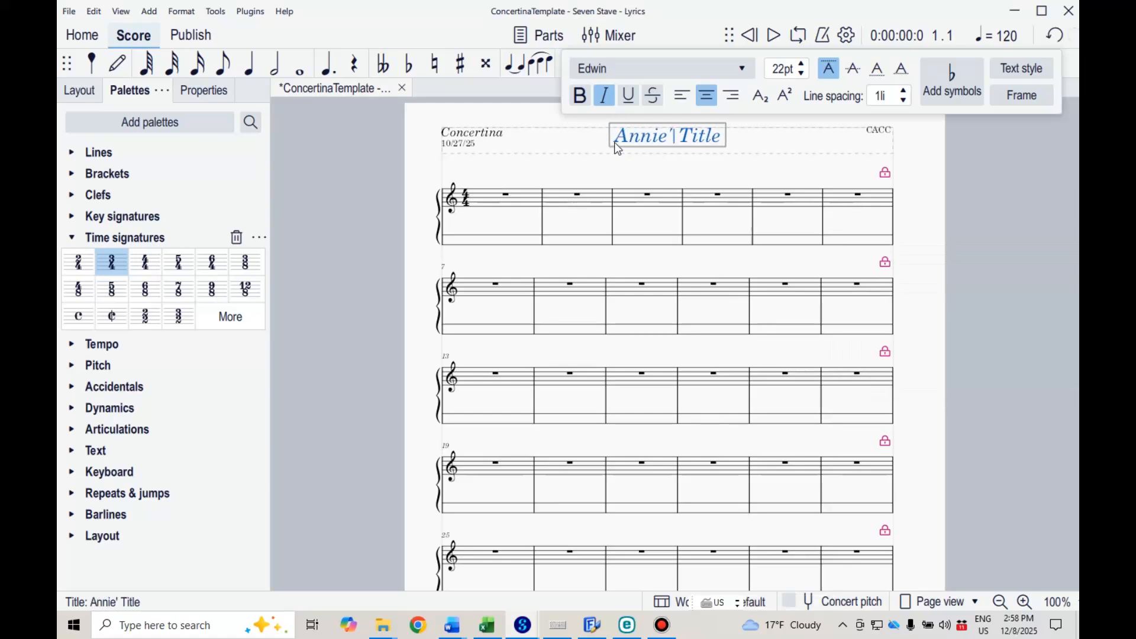
pyautogui.write('z')
pyautogui.press('Delete')
pyautogui.press('Delete')
pyautogui.press('Delete')
pyautogui.press('Delete')
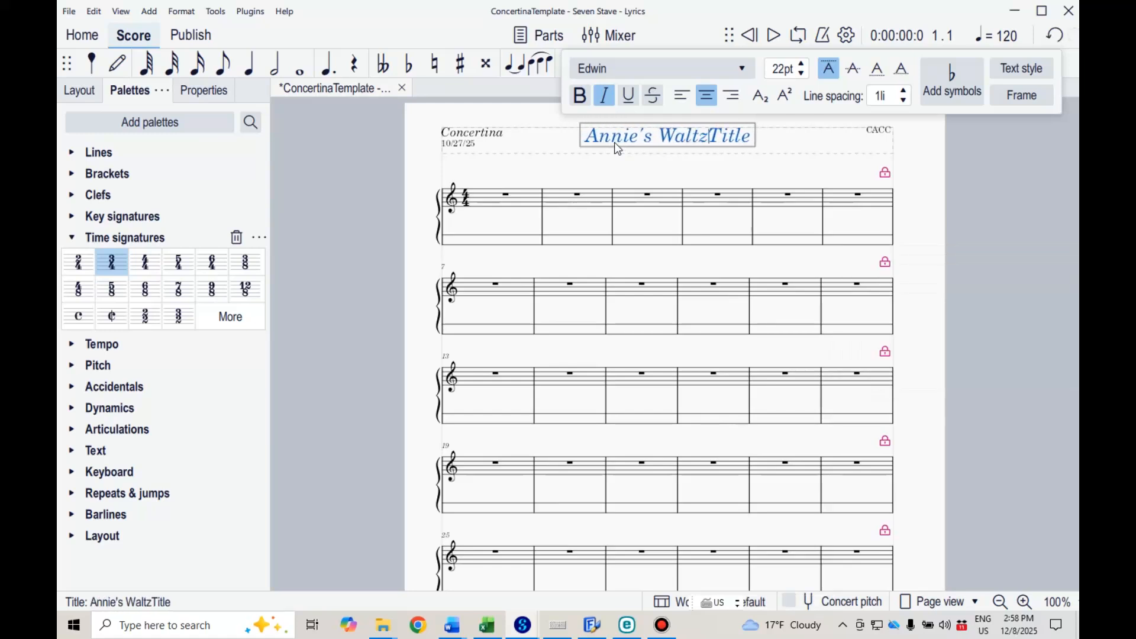
pyautogui.press('Delete')
pyautogui.press('Delete')
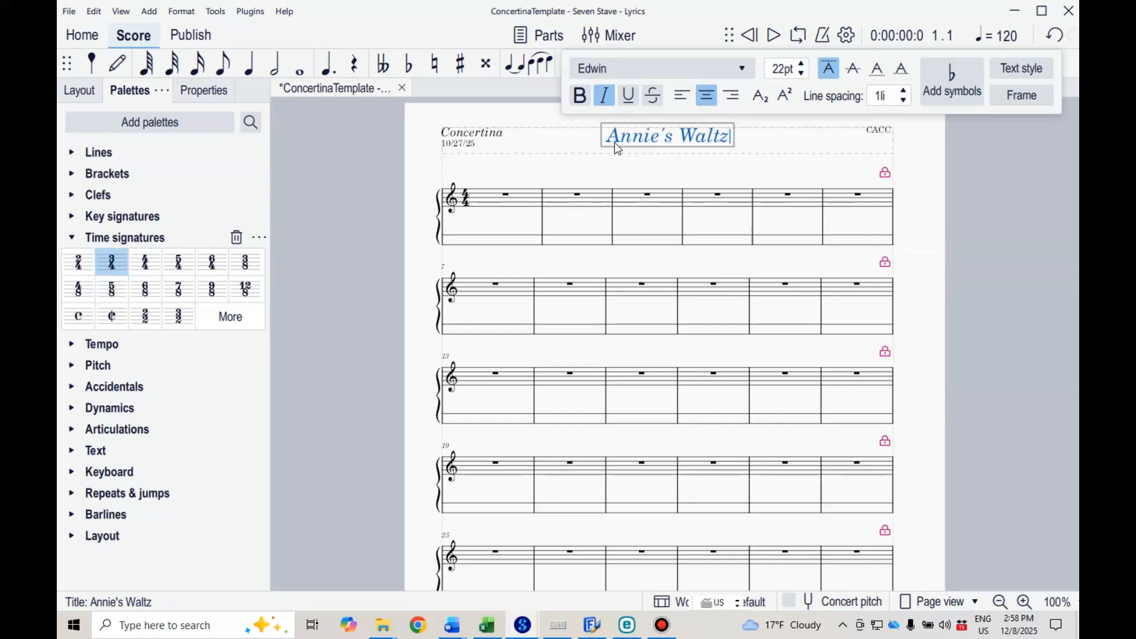
# Change the date under the Concertina label to 12/8/25
pyautogui.doubleClick(468, 147)
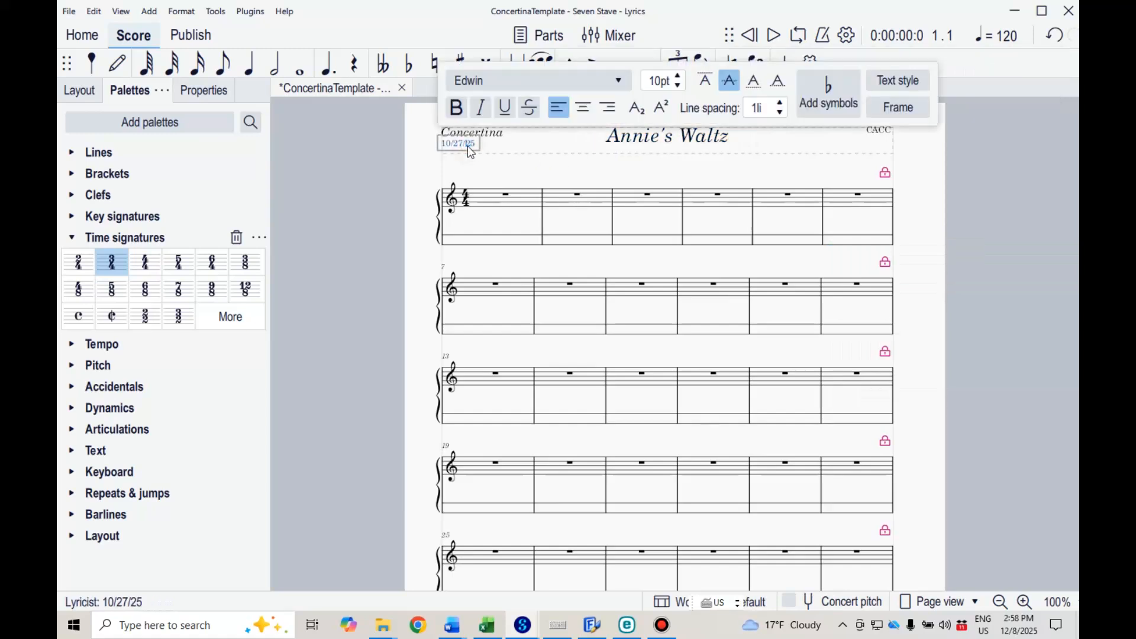
pyautogui.moveTo(468, 145); pyautogui.dragTo(439, 145)
pyautogui.write('12/8/25')
pyautogui.click(639, 169)
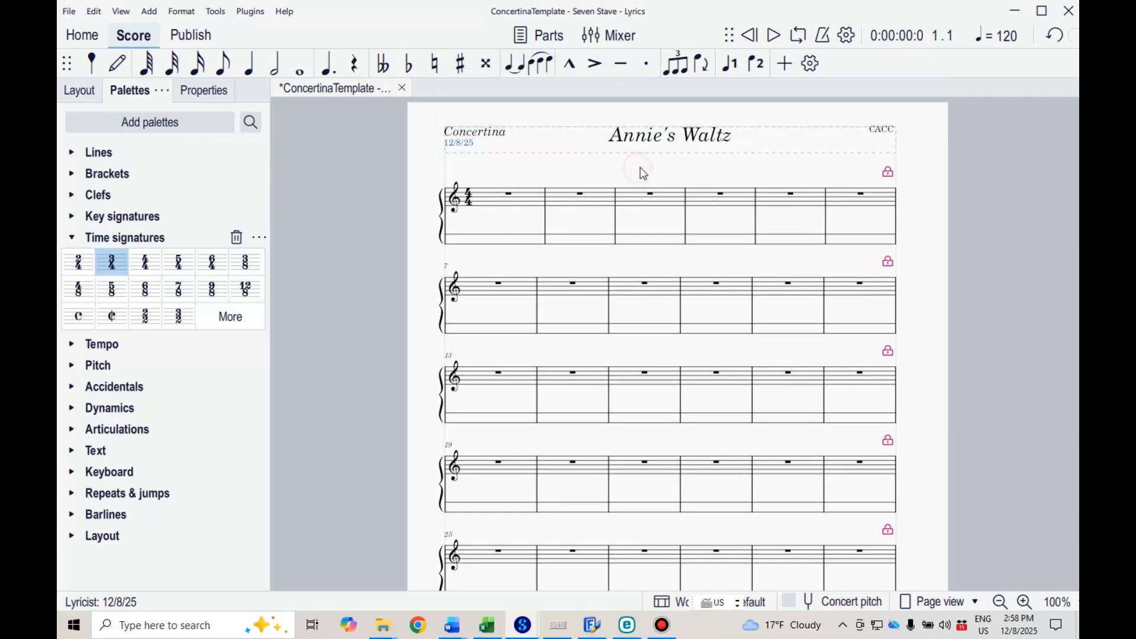
# Try a taller title frame above the first system and return it to its original height
pyautogui.click(683, 153)
pyautogui.moveTo(674, 154); pyautogui.dragTo(673, 189)
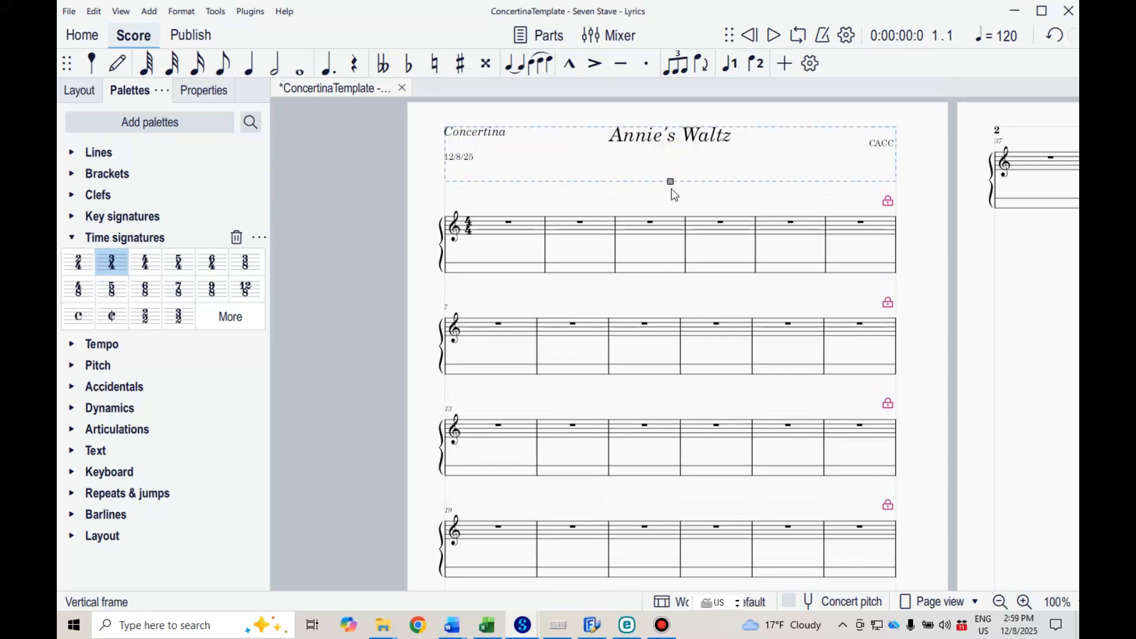
pyautogui.moveTo(671, 187); pyautogui.dragTo(680, 134)
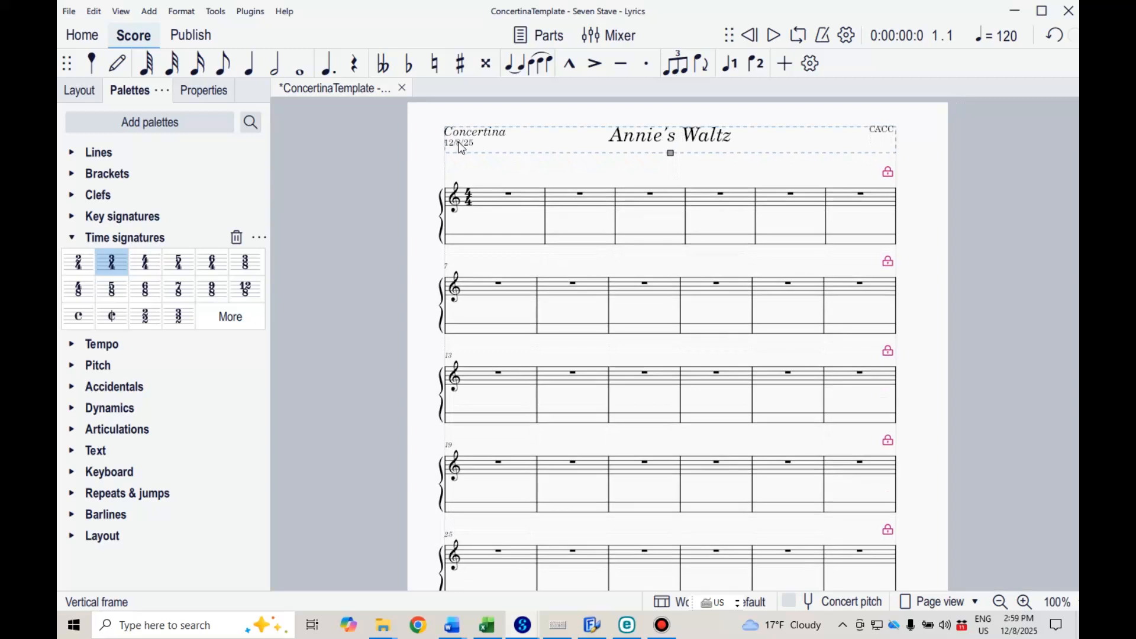
# Move the composer text CACC down to the lower edge of the title frame
pyautogui.moveTo(876, 128); pyautogui.dragTo(879, 177)
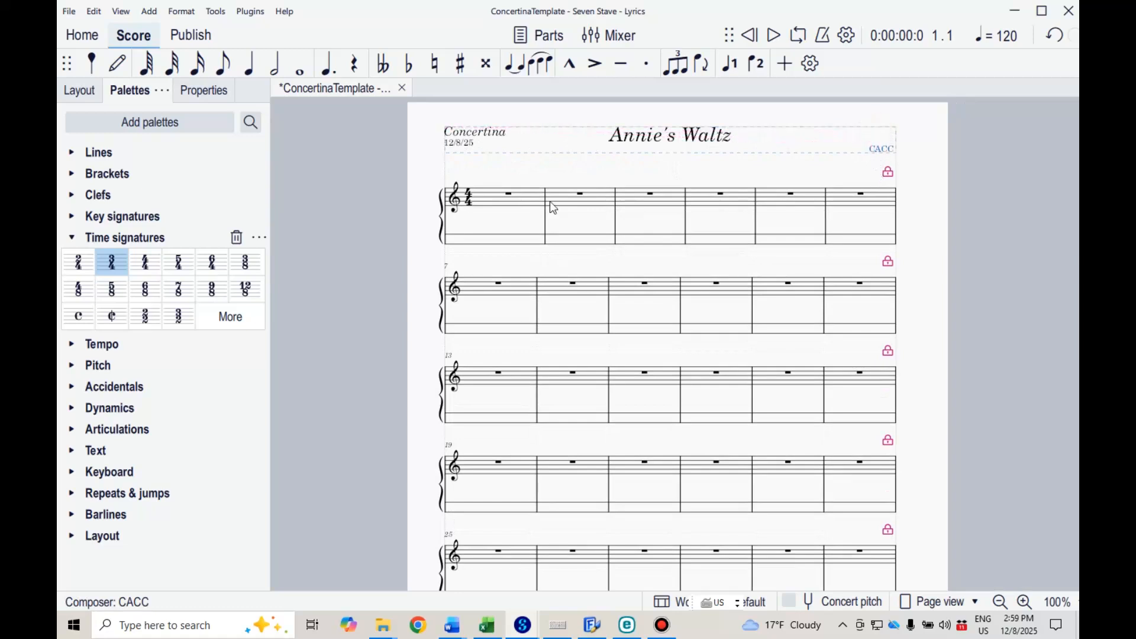
# Change the time signature at the start of the score to 3/4
pyautogui.click(471, 199)
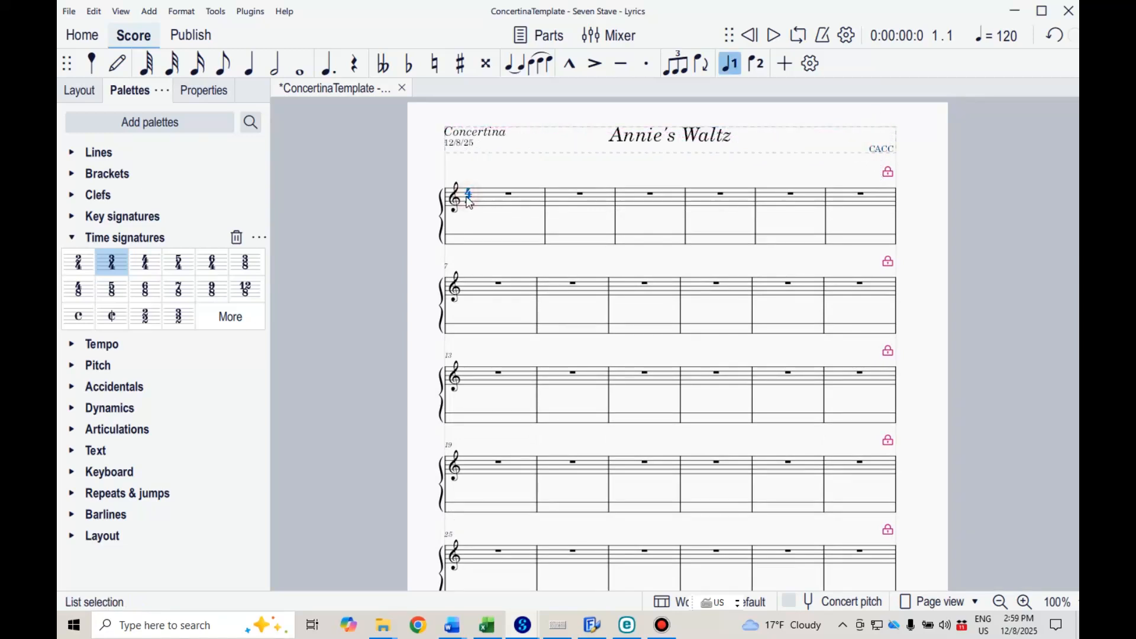
pyautogui.click(118, 267)
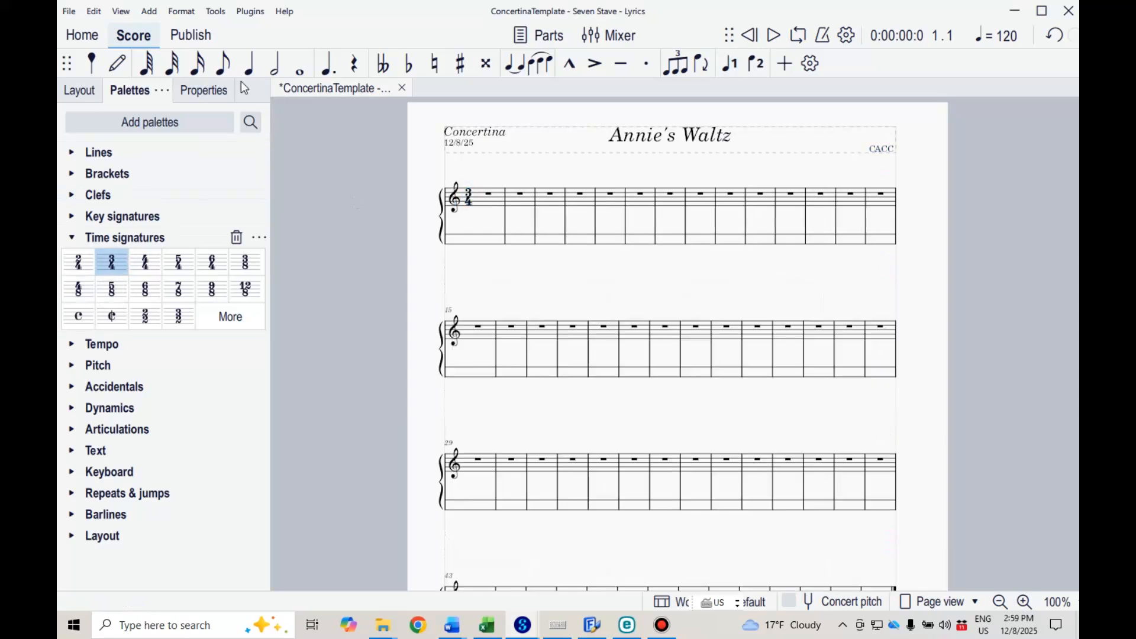
# Lock the layout of the whole score to 7 measures per system
pyautogui.click(186, 14)
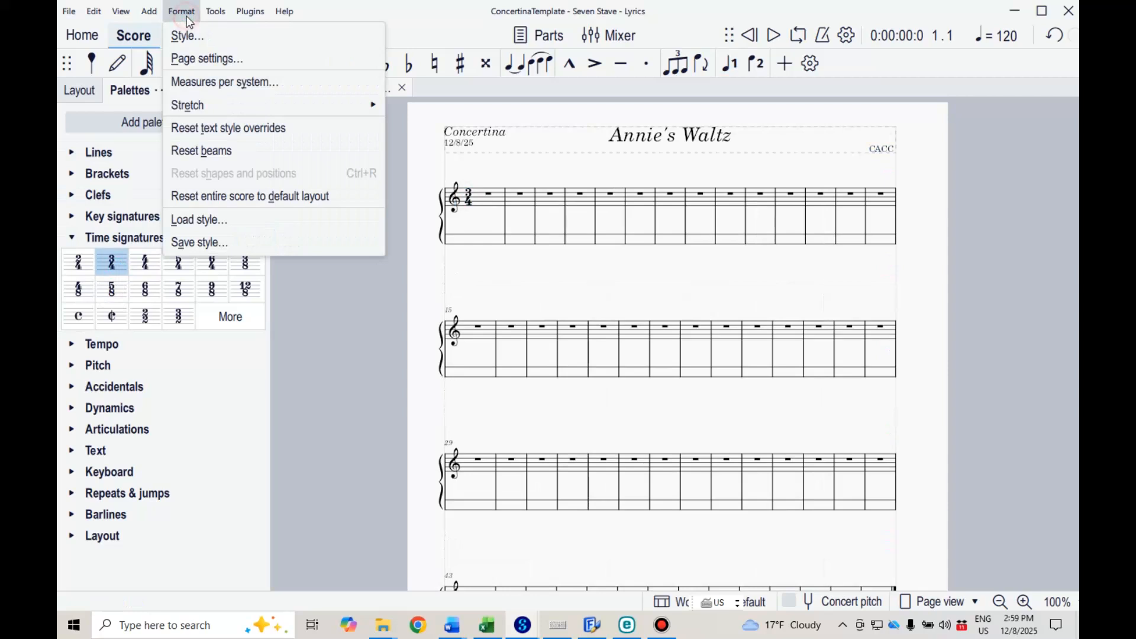
pyautogui.click(214, 82)
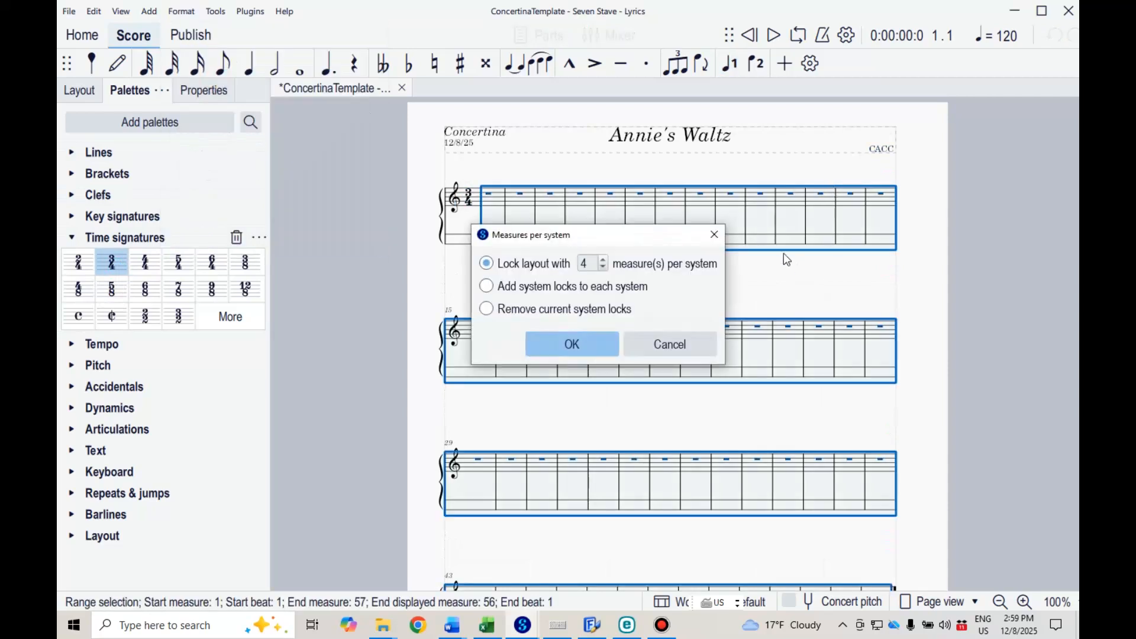
pyautogui.click(604, 260)
pyautogui.click(604, 260)
pyautogui.click(580, 343)
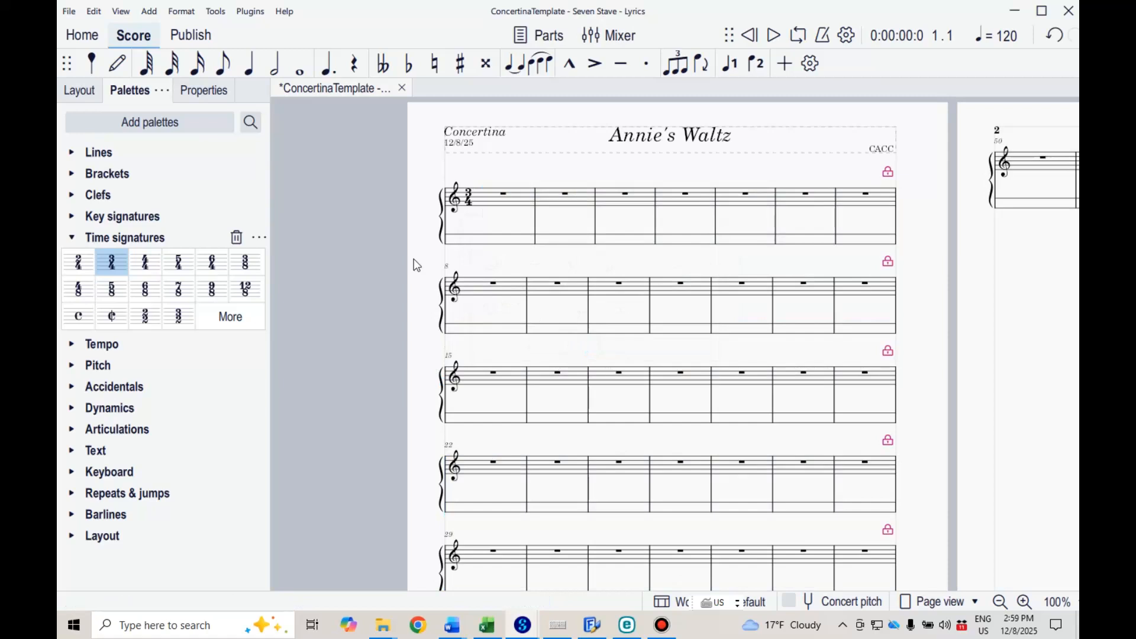
# Try placing quarter notes directly on the staff through measure 1 and on beat 1 of measure 2
pyautogui.click(251, 75)
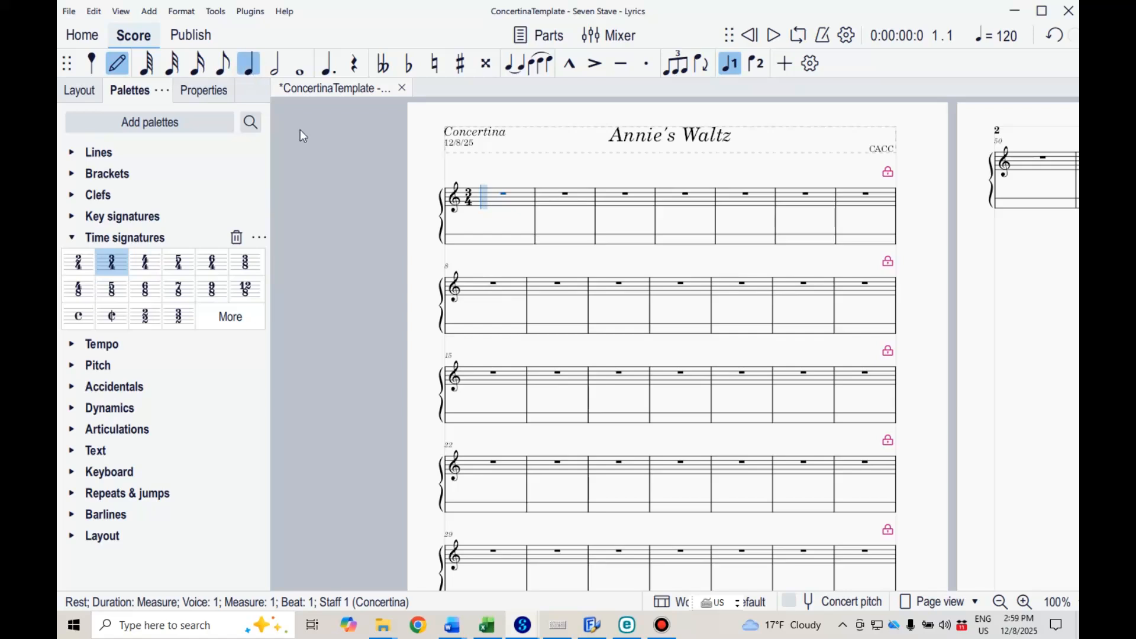
pyautogui.click(484, 198)
pyautogui.click(510, 200)
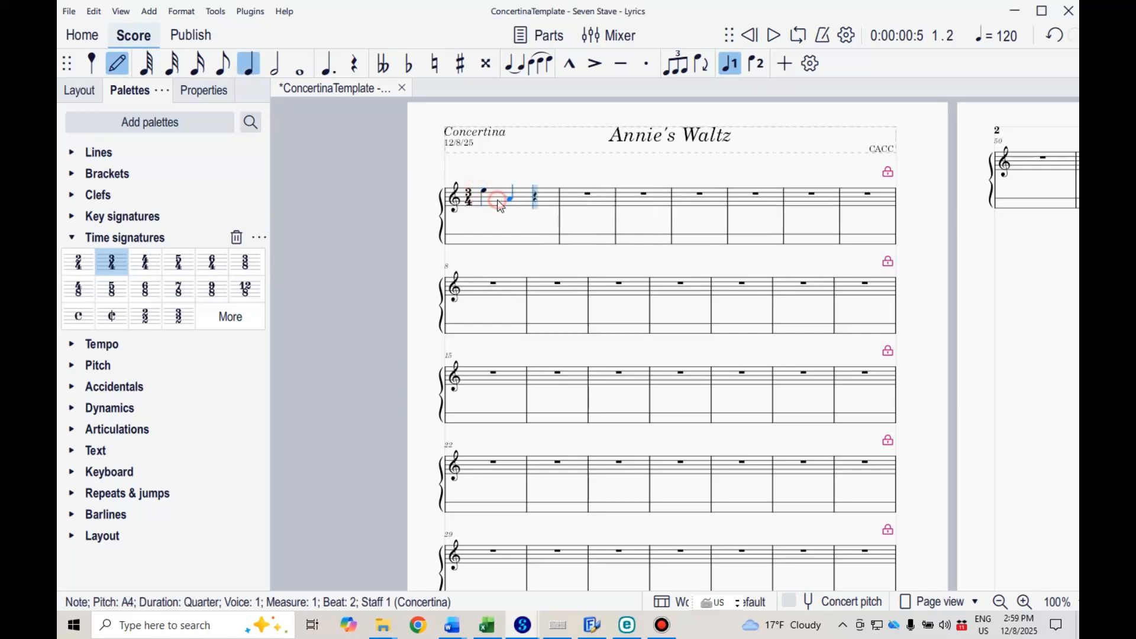
pyautogui.click(536, 203)
pyautogui.click(552, 196)
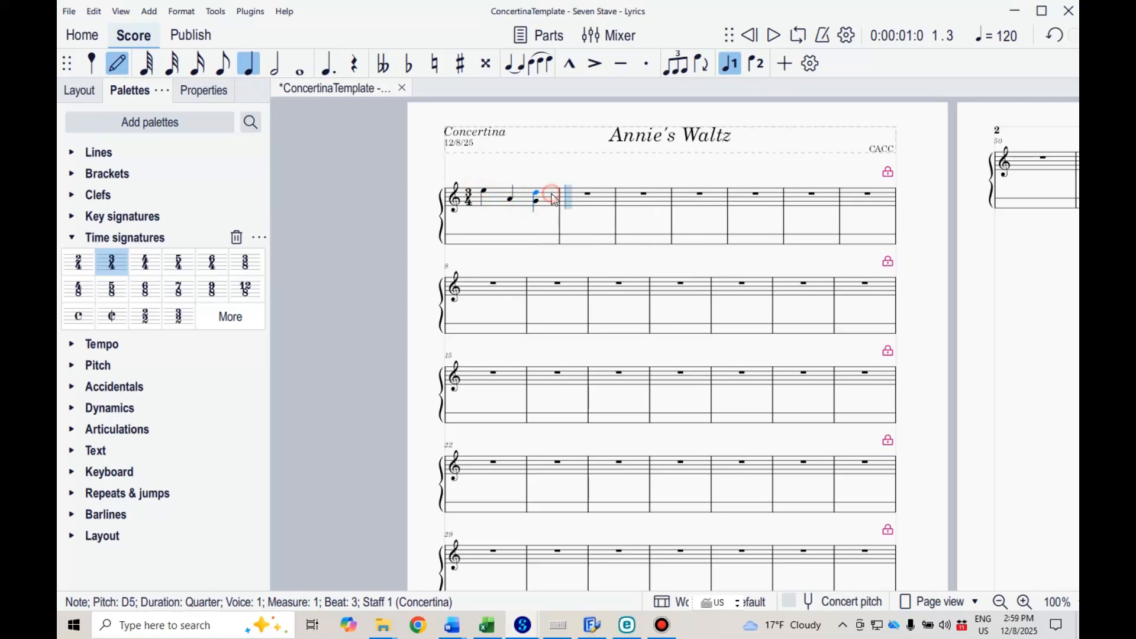
pyautogui.click(571, 194)
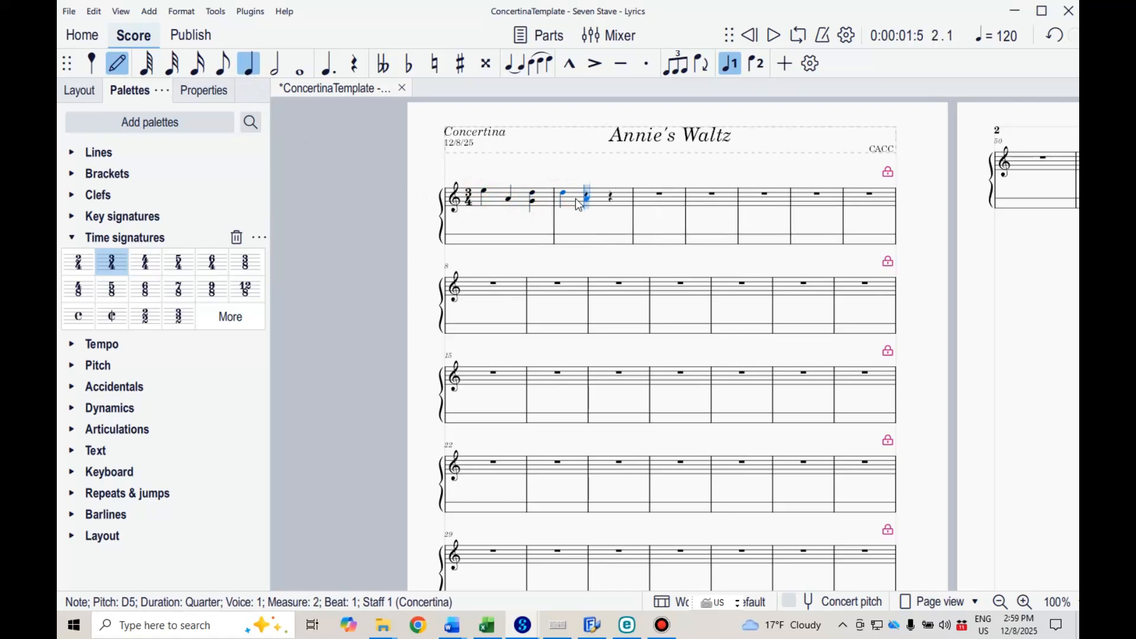
# Undo all the trial notes in measures 1 and 2, keep the seven-measure layout, and leave note input
pyautogui.hotkey('ctrl', 'z')
pyautogui.hotkey('ctrl', 'z')
pyautogui.hotkey('ctrl', 'z')
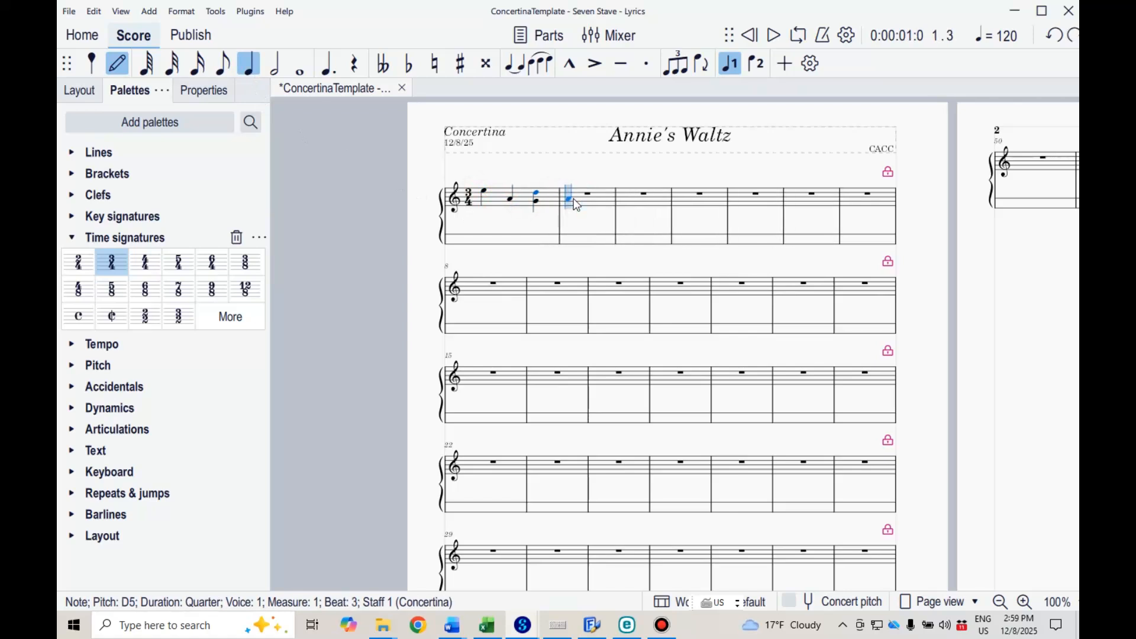
pyautogui.hotkey('ctrl', 'z')
pyautogui.hotkey('ctrl', 'z')
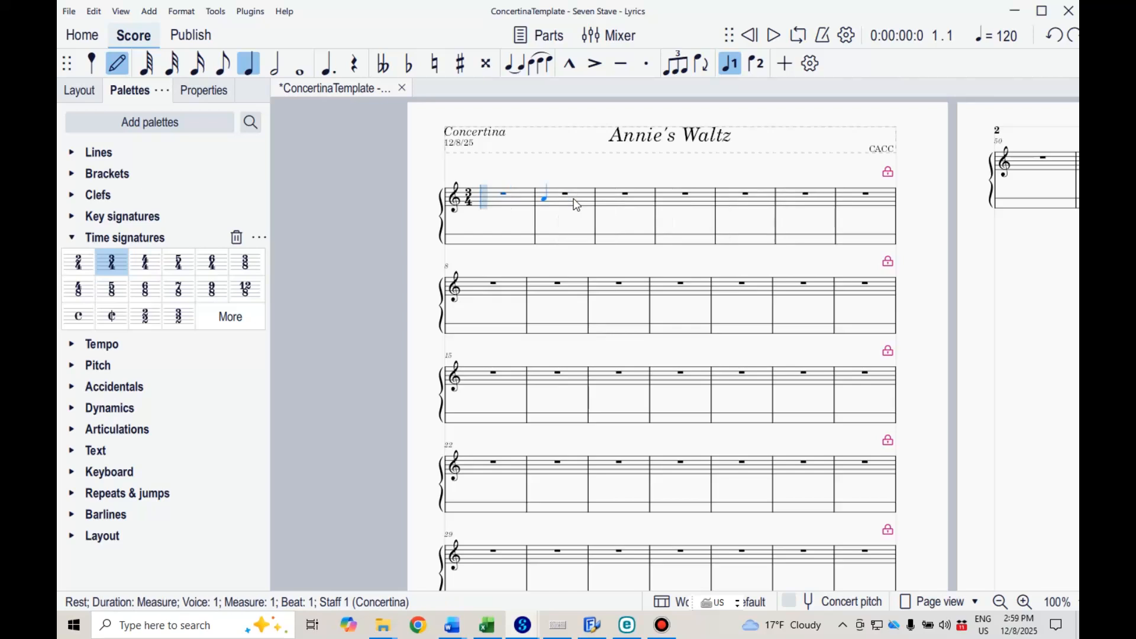
pyautogui.hotkey('ctrl', 'z')
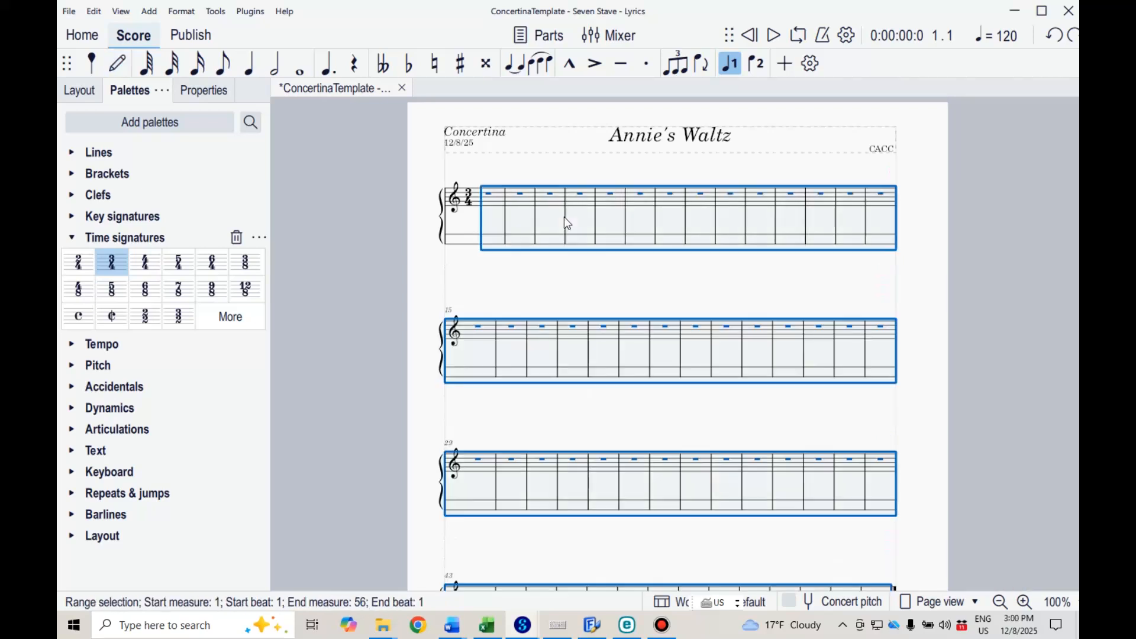
pyautogui.hotkey('ctrl', 'z')
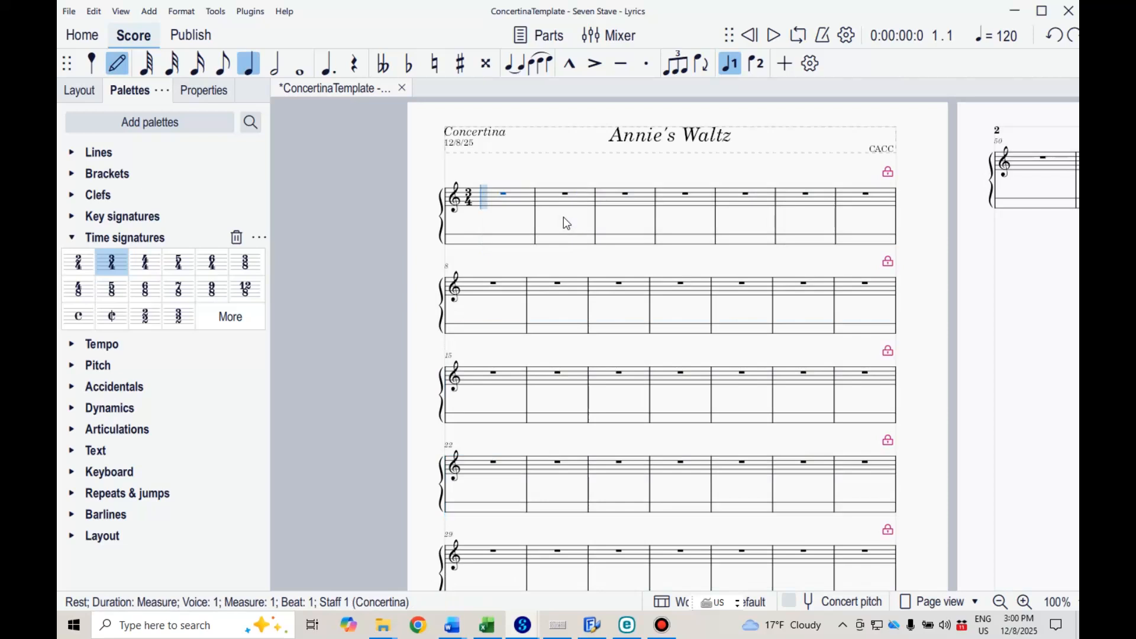
pyautogui.click(249, 70)
pyautogui.press('Escape')
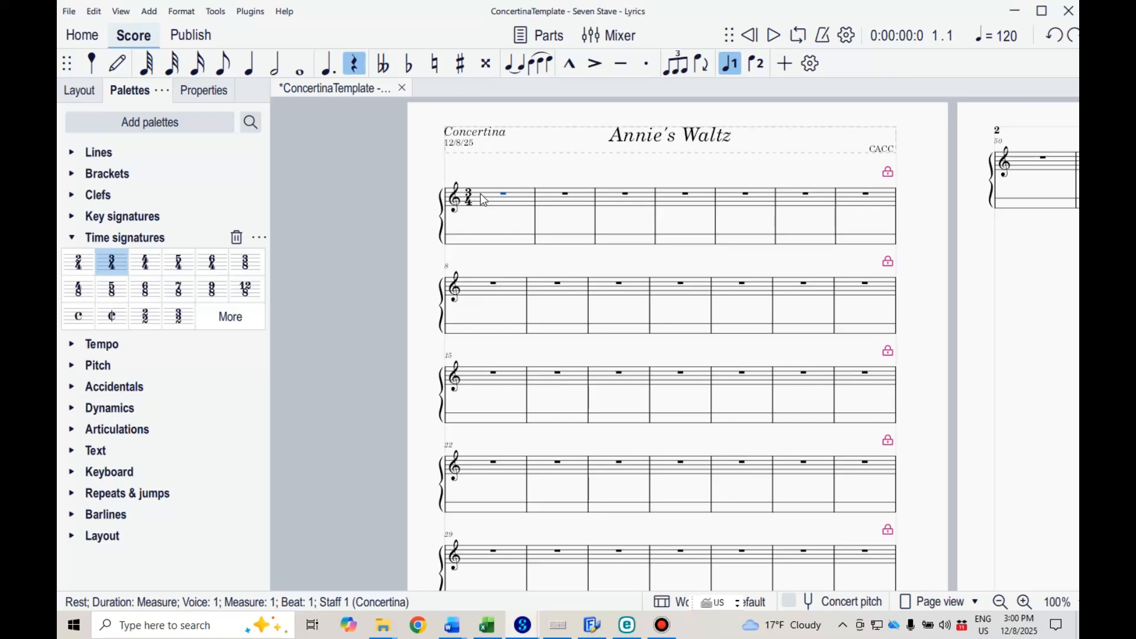
# Enter a half note D5 on beat 1 of measure 1
pyautogui.click(255, 74)
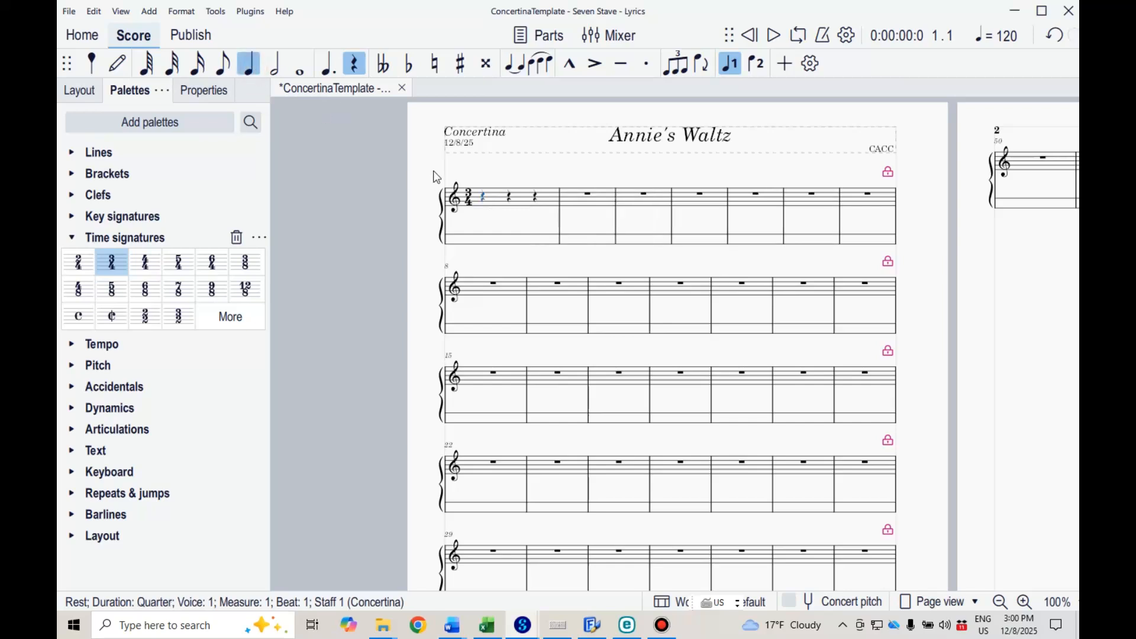
pyautogui.press('6')
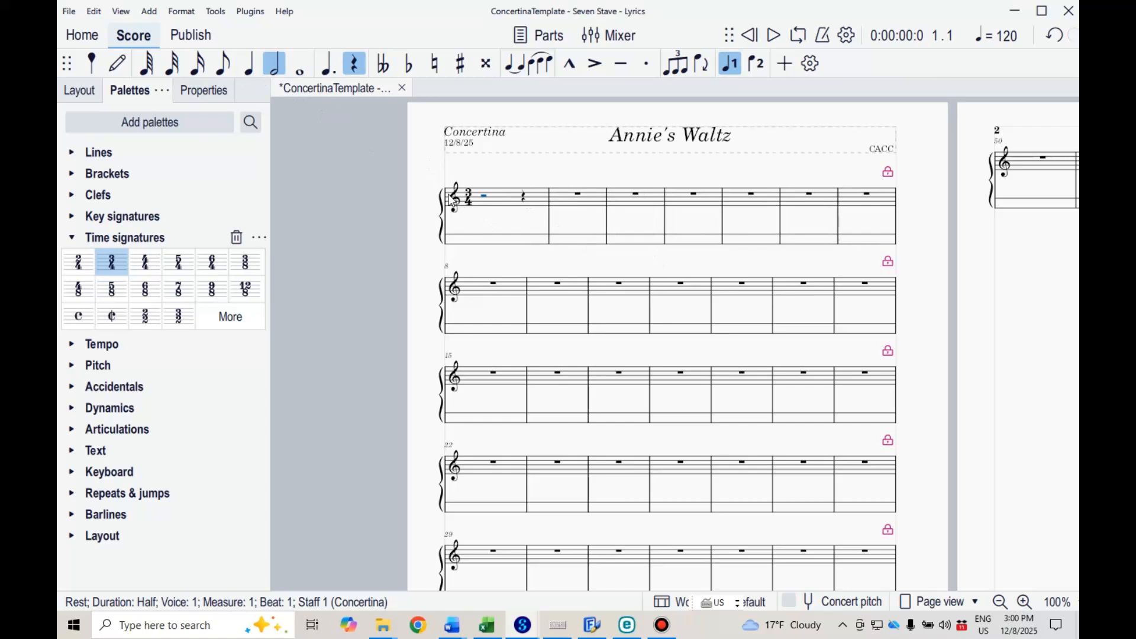
pyautogui.press('n')
pyautogui.press('d')
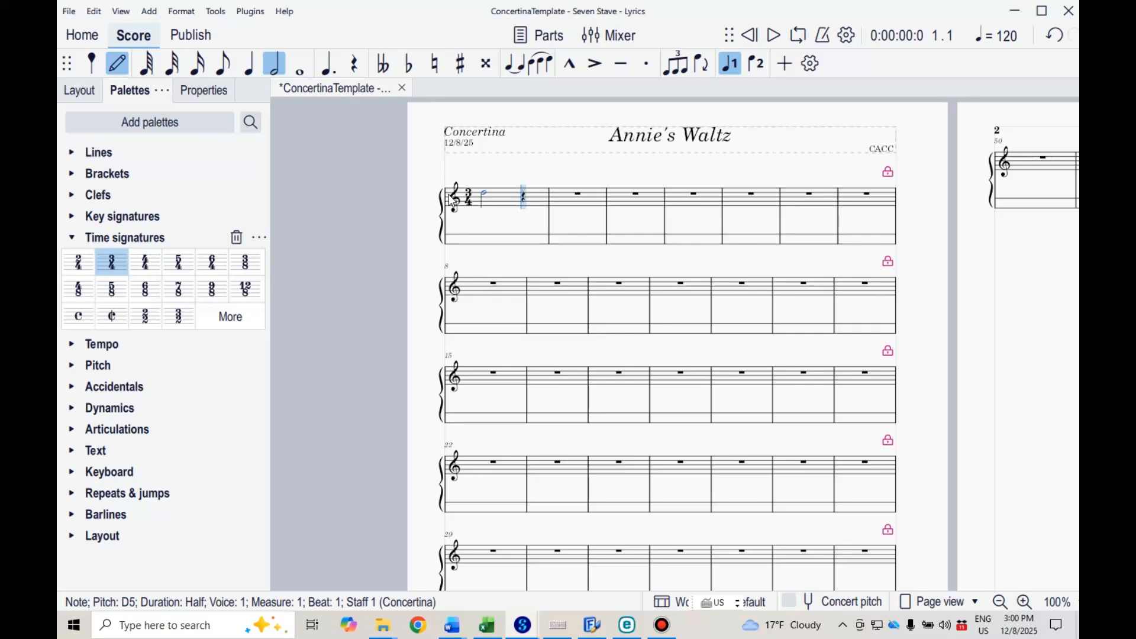
# Add a quarter note D5 on beat 3 of measure 1 and a quarter note C5 on beat 1 of measure 2
pyautogui.press('5')
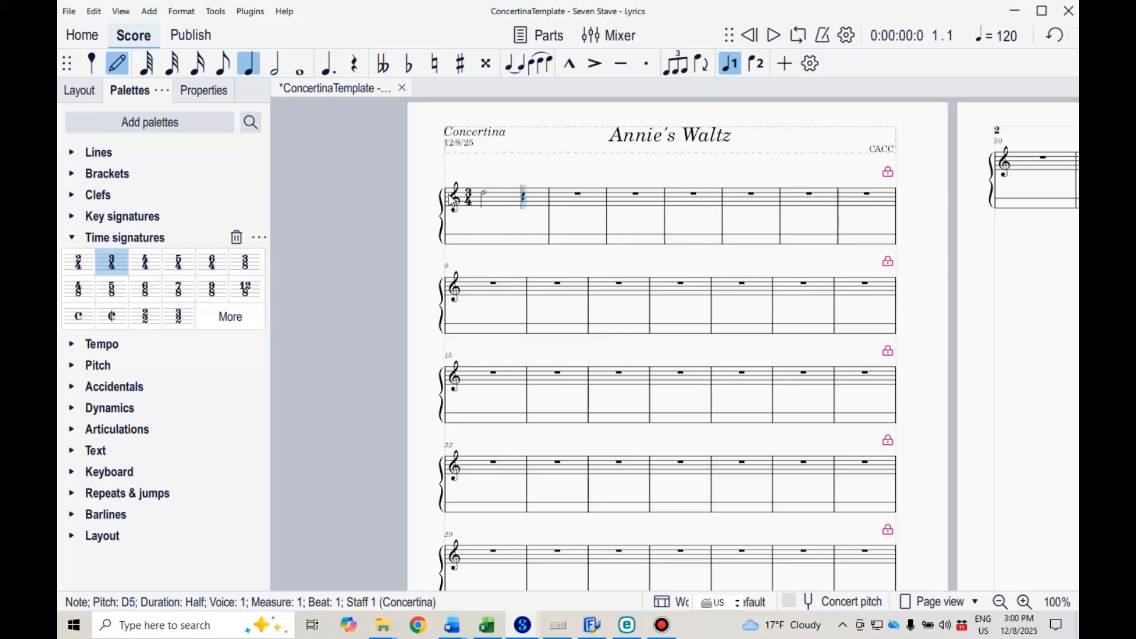
pyautogui.press('d')
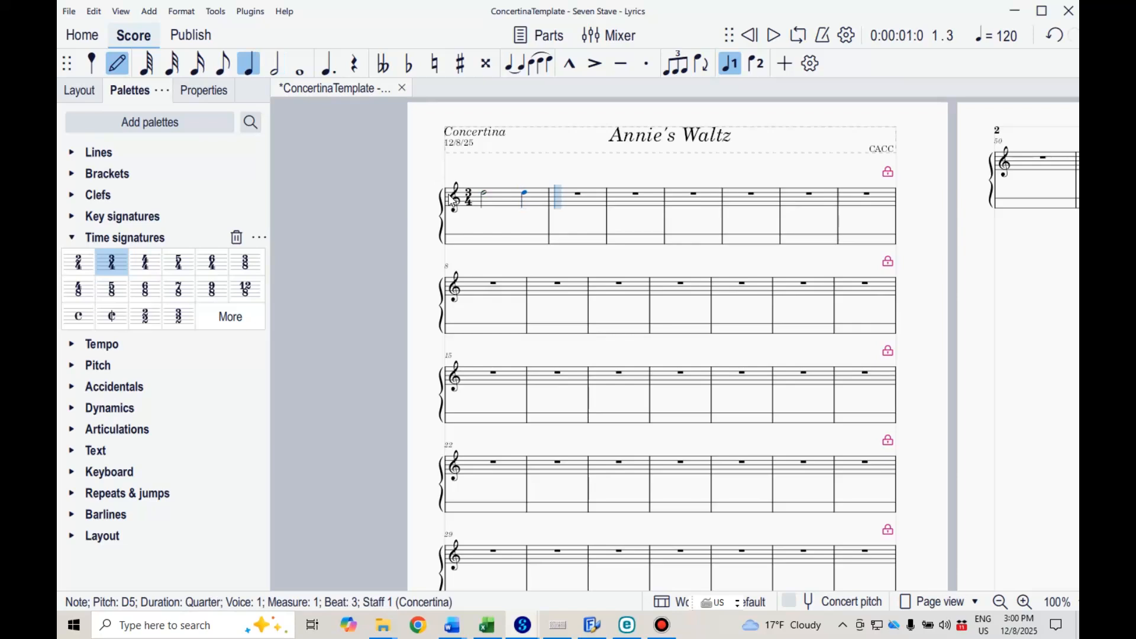
pyautogui.press('c')
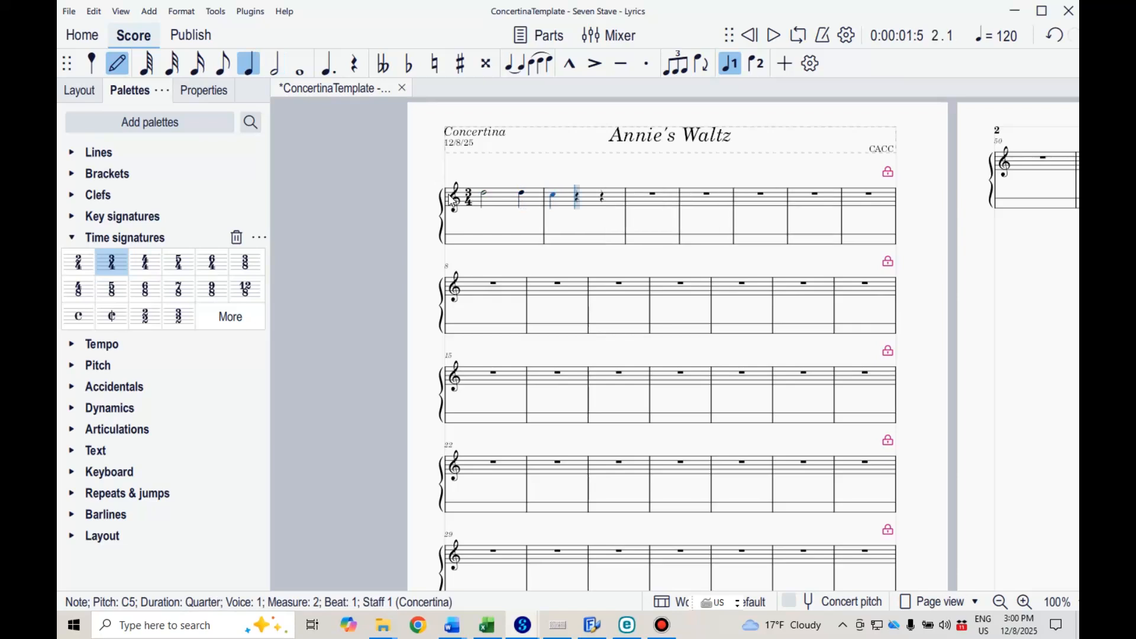
# Complete measure 2 with a quarter note A4 on beat 2 and a quarter note E5 on beat 3
pyautogui.press('a')
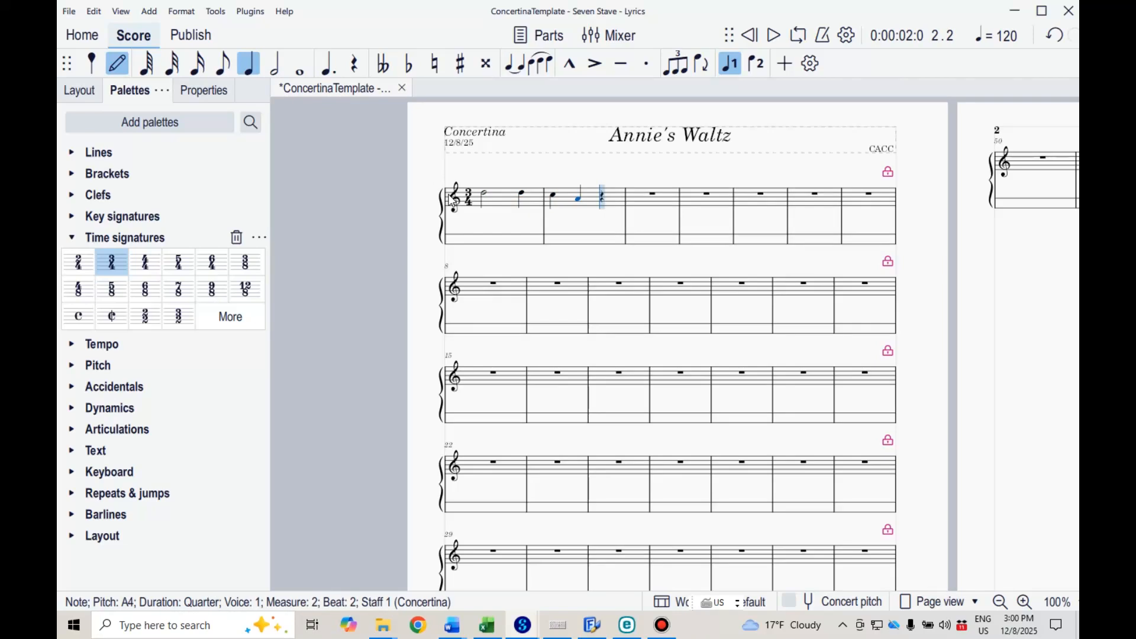
pyautogui.press('e')
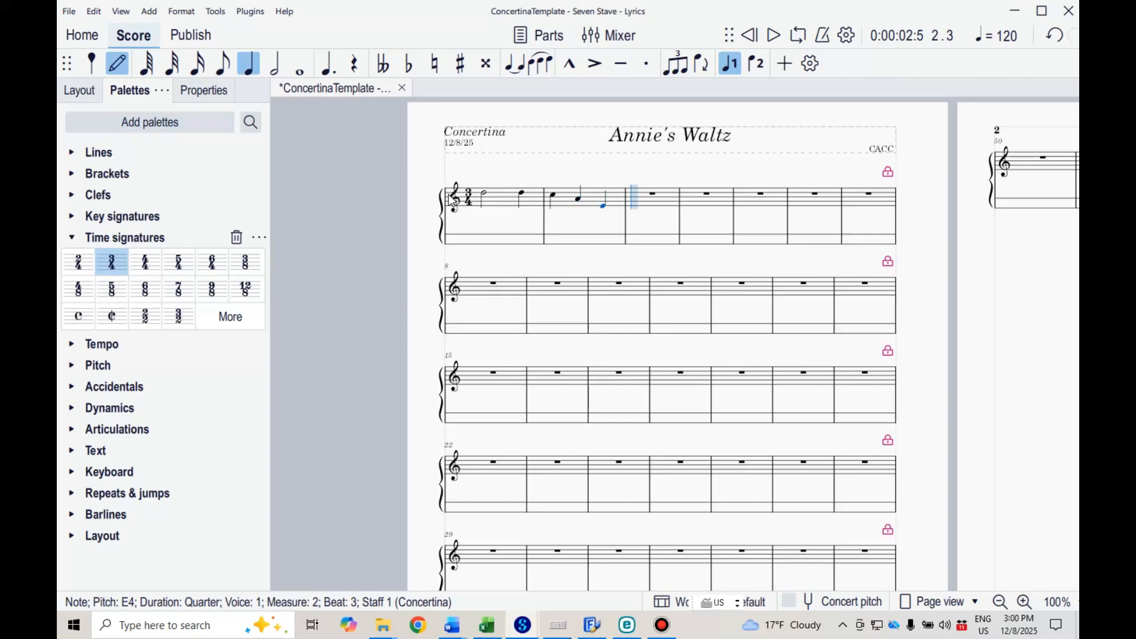
pyautogui.hotkey('ctrl', 'Up')
# Enter a dotted half note B4 in measure 3 and tie it to a quarter note B4 in measure 4
pyautogui.press('6')
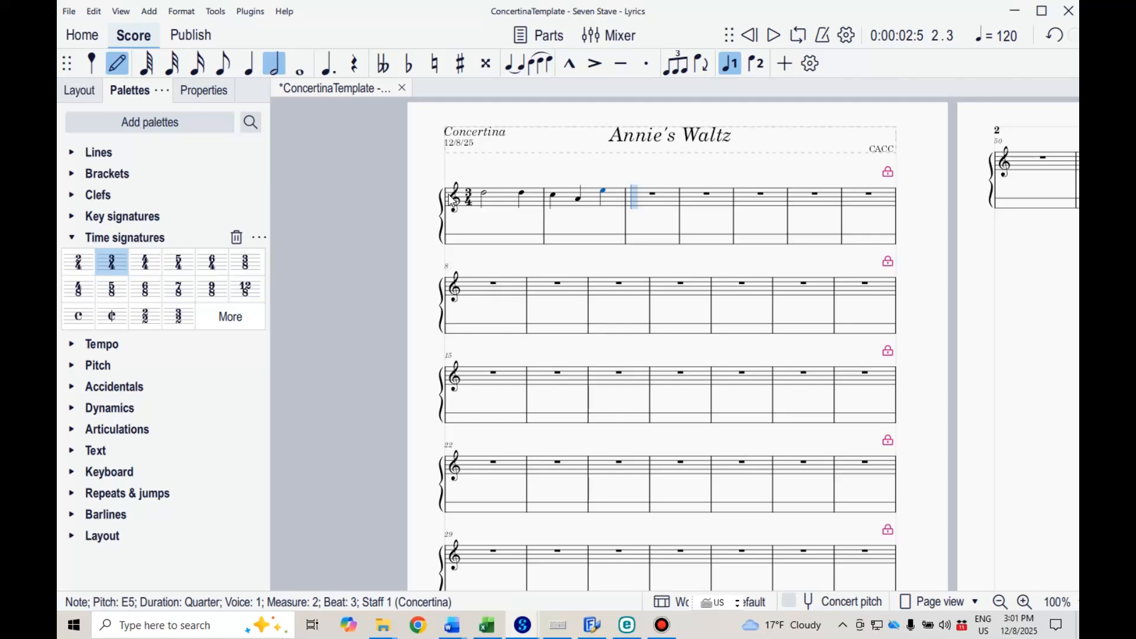
pyautogui.press('b')
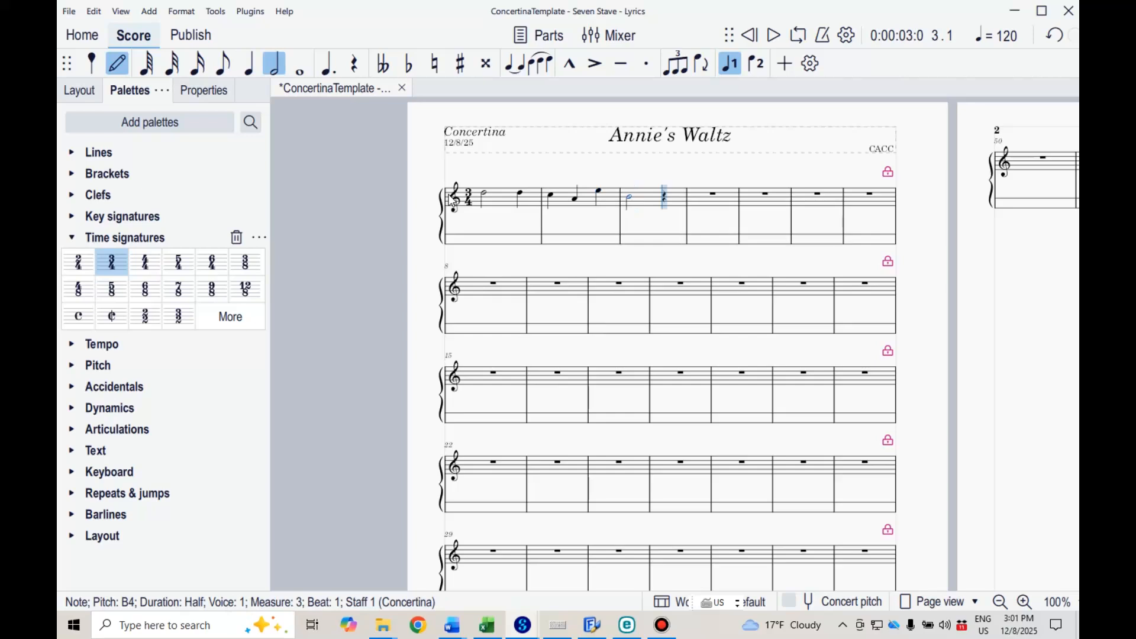
pyautogui.press('.')
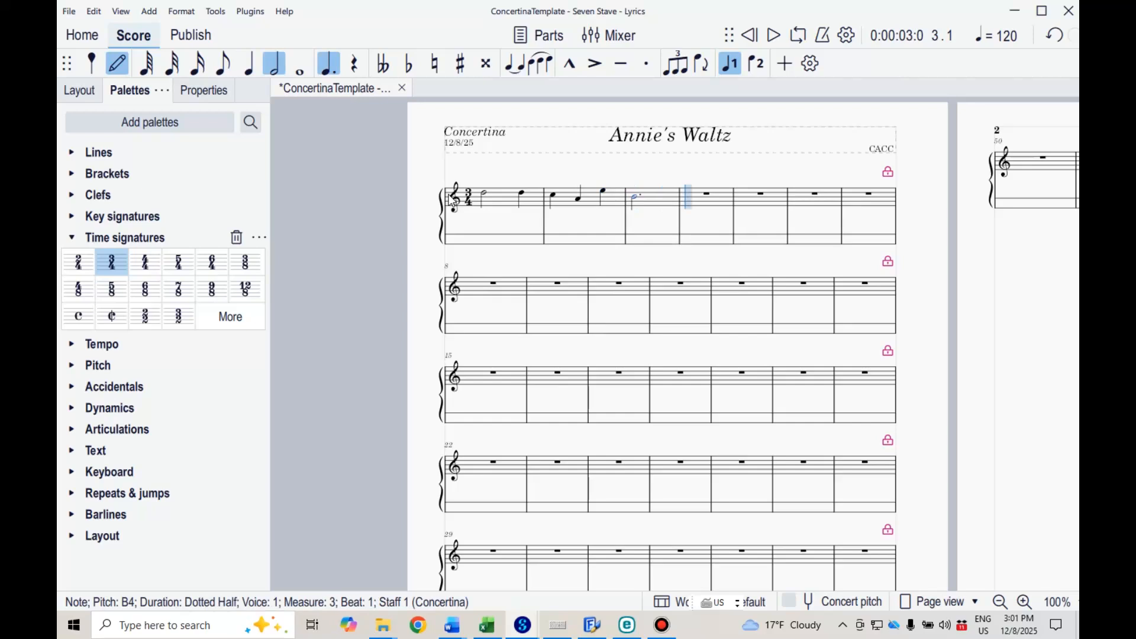
pyautogui.press('+')
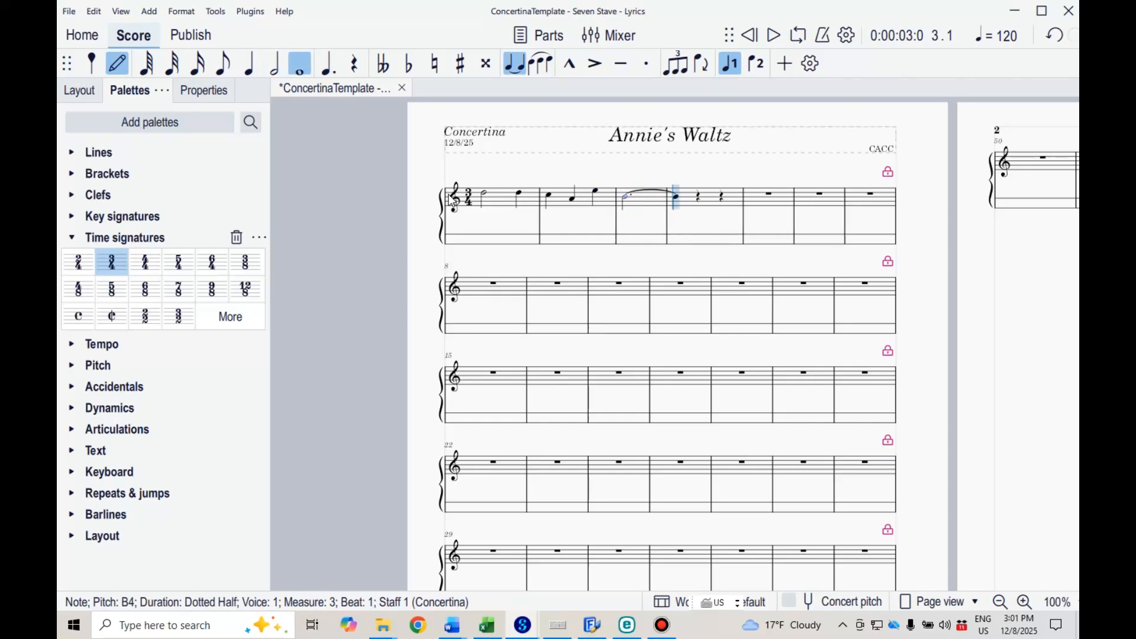
# Leave the rests in measure 4 and fill measure 5 with a half note E5 and a quarter note F5
pyautogui.press('Right')
pyautogui.press('Right')
pyautogui.press('Right')
pyautogui.press('Right')
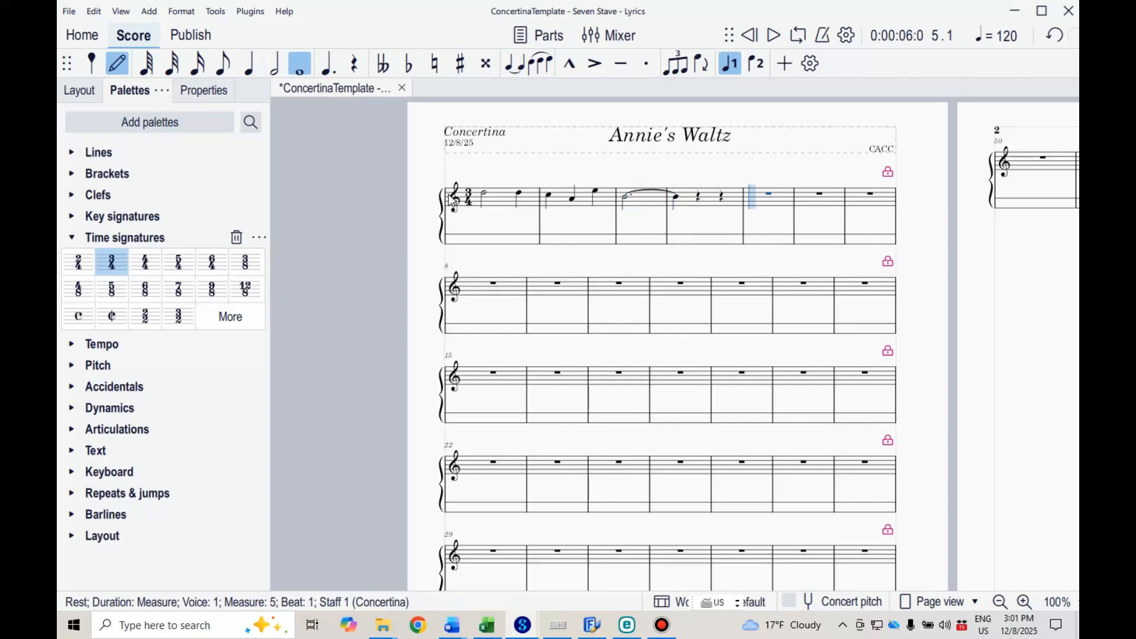
pyautogui.press('6')
pyautogui.press('e')
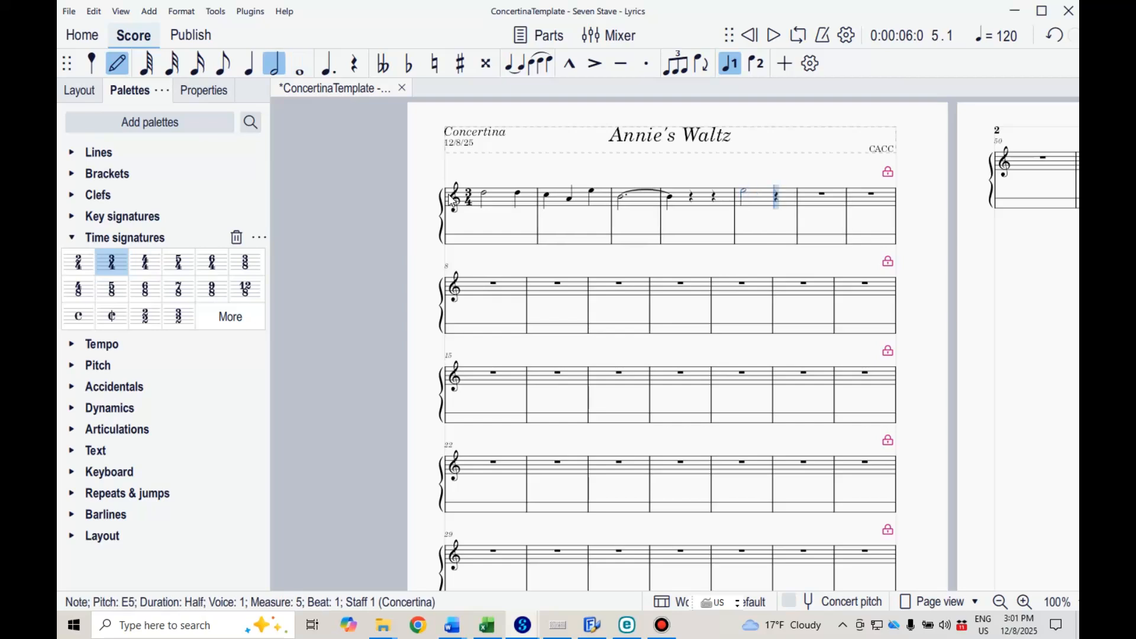
pyautogui.press('5')
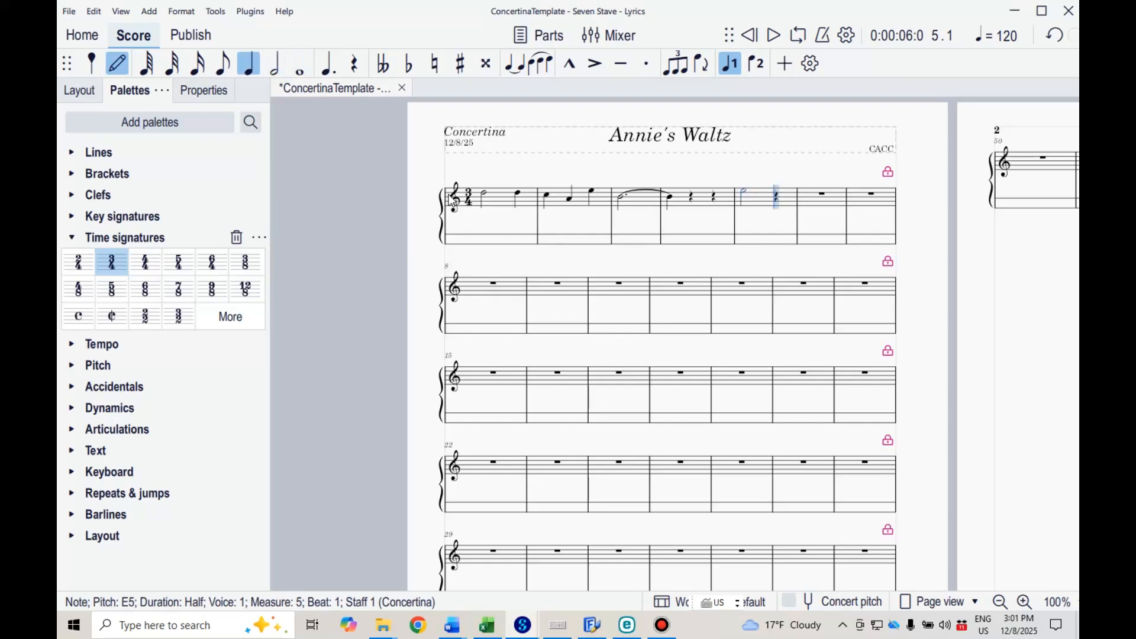
pyautogui.press('f')
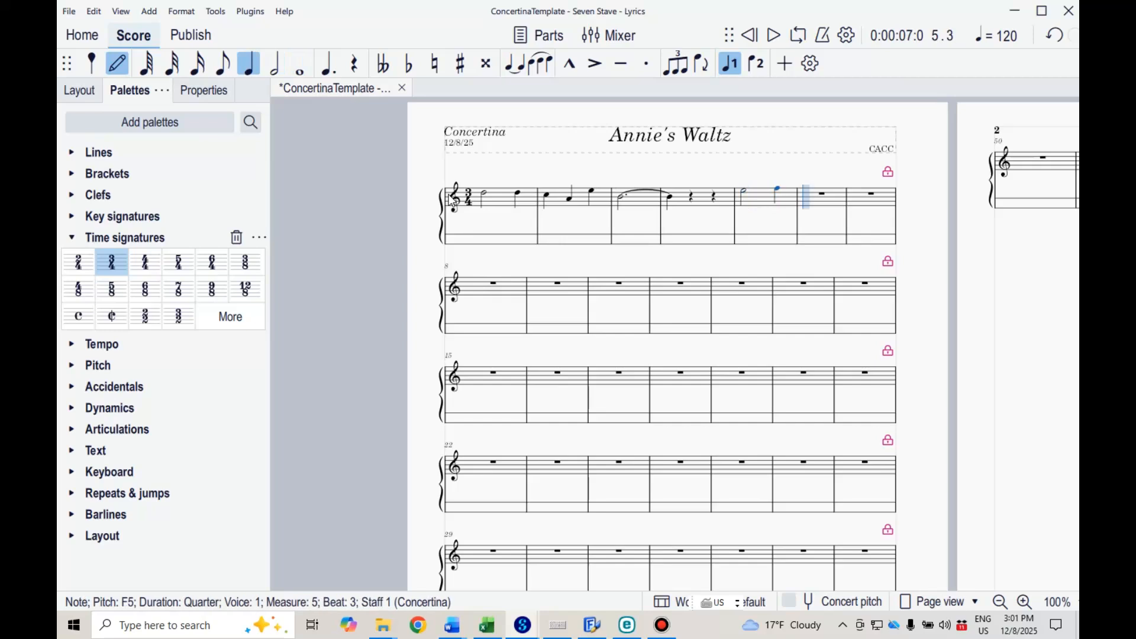
# Fill measure 6 with the quarter notes G5, F5 and E5
pyautogui.press('g')
pyautogui.press('f')
pyautogui.press('e')
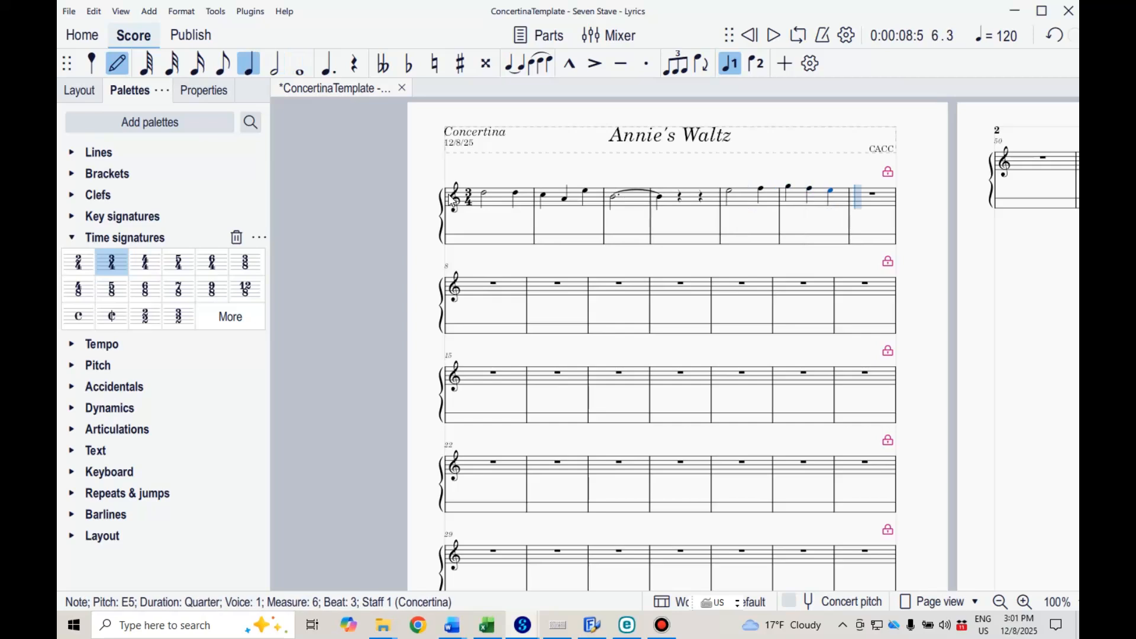
# Enter a dotted half note D5 in measure 7 and tie it to a quarter note D5 in measure 8
pyautogui.press('6')
pyautogui.press('d')
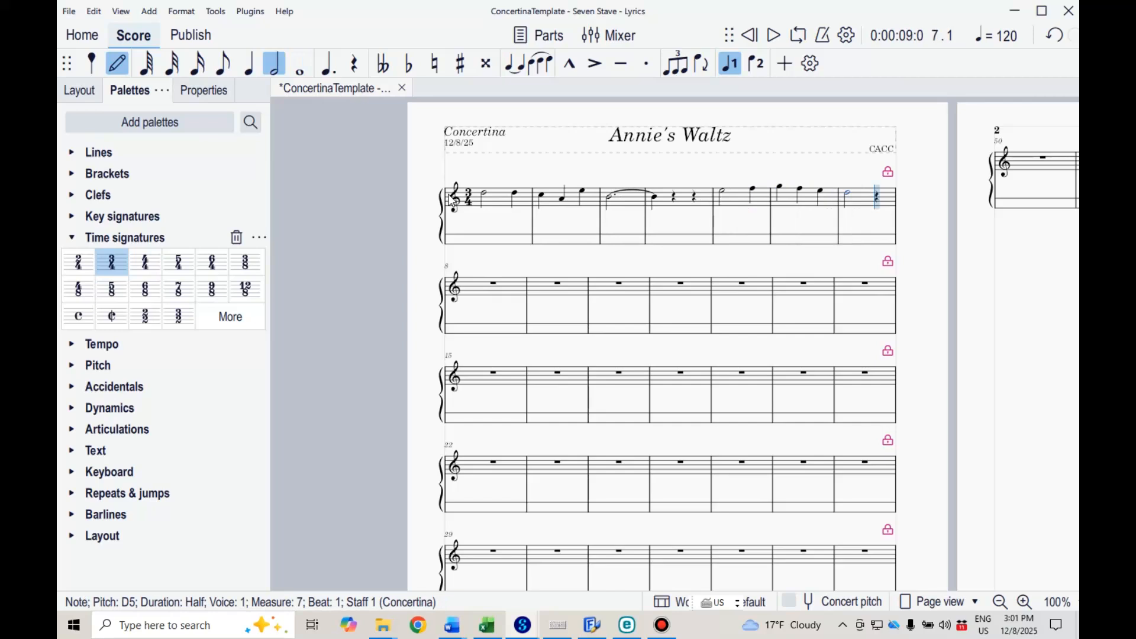
pyautogui.press('7')
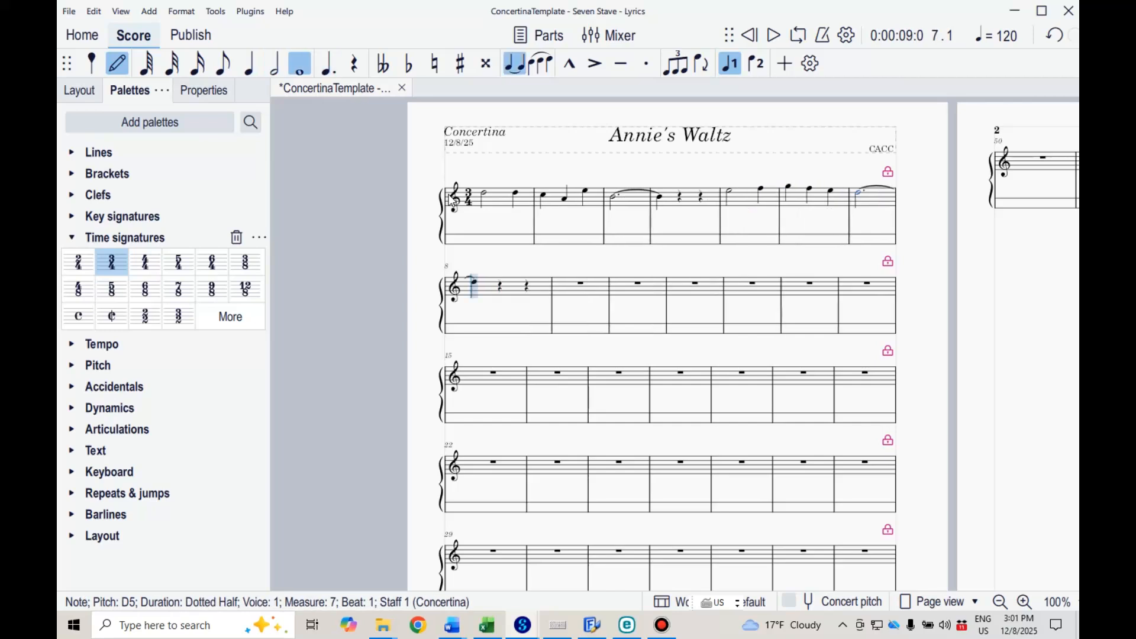
# Leave the rests in measure 8 and fill measure 9 with the quarter notes D5, F5 and A5
pyautogui.press('Right')
pyautogui.press('Right')
pyautogui.press('Right')
pyautogui.press('Right')
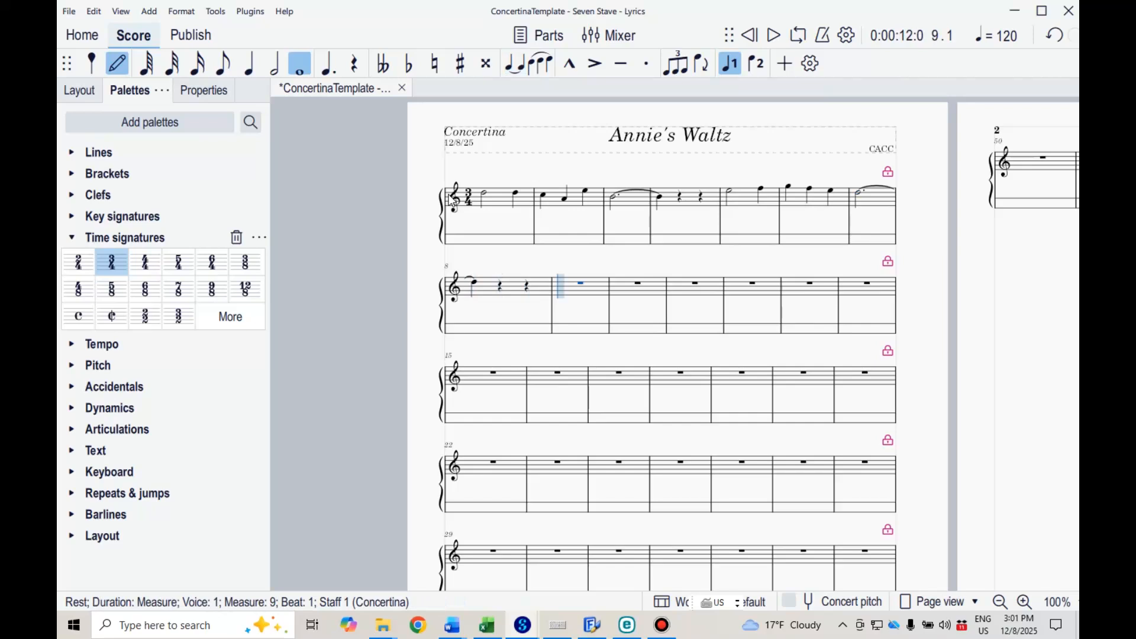
pyautogui.press('5')
pyautogui.press('d')
pyautogui.press('f')
pyautogui.press('a')
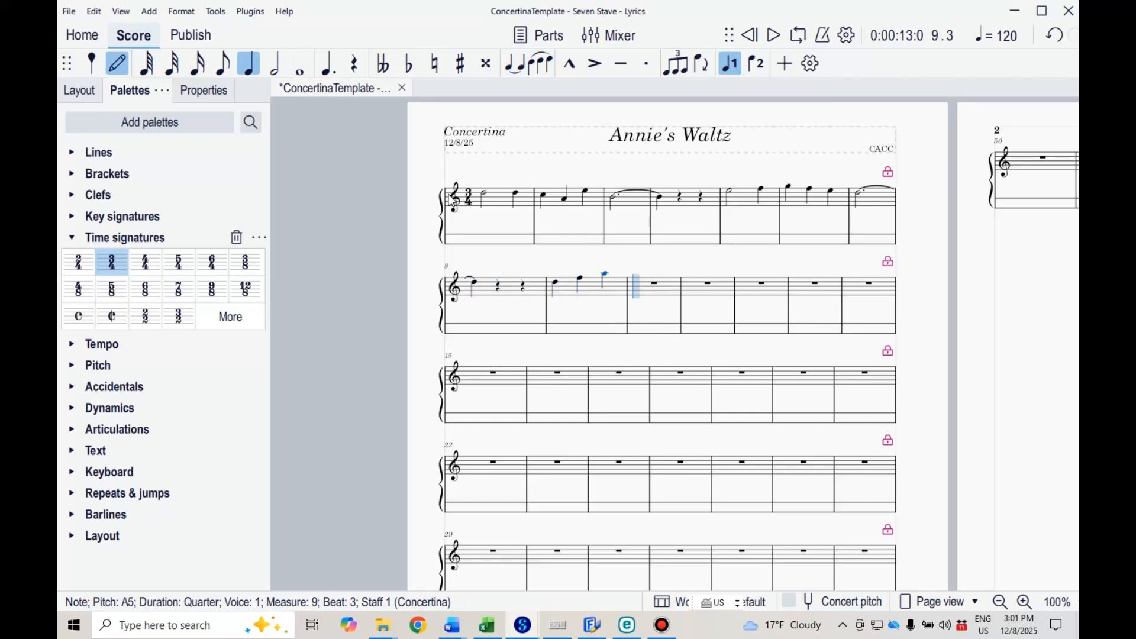
# Fill measure 10 with three quarter notes at pitch C5
pyautogui.press('c')
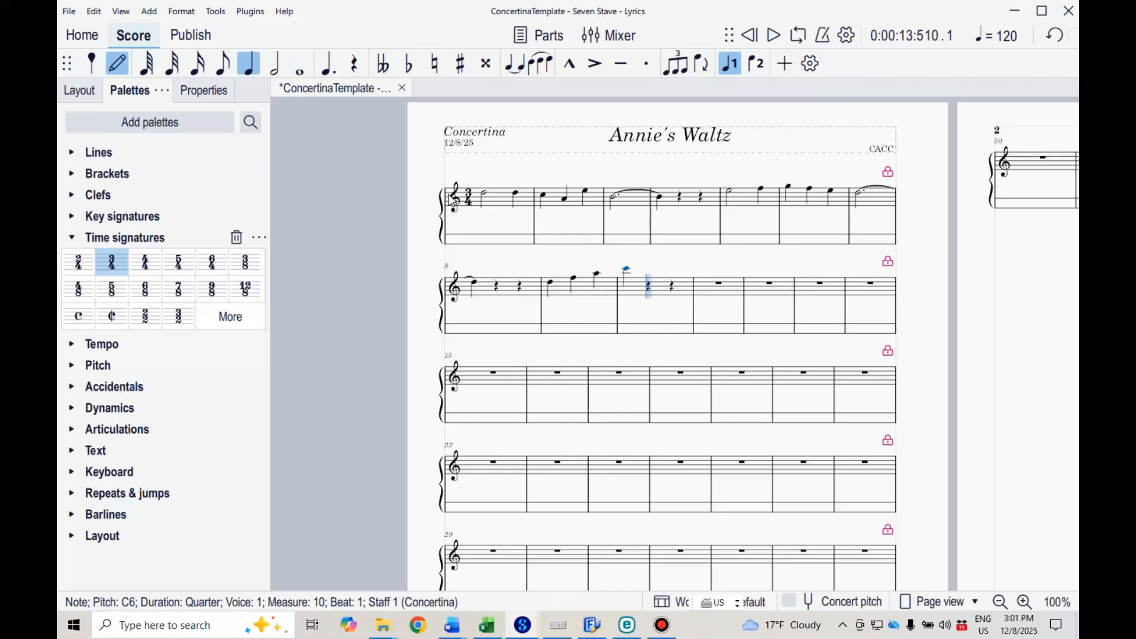
pyautogui.hotkey('ctrl', 'Down')
pyautogui.press('c')
pyautogui.press('c')
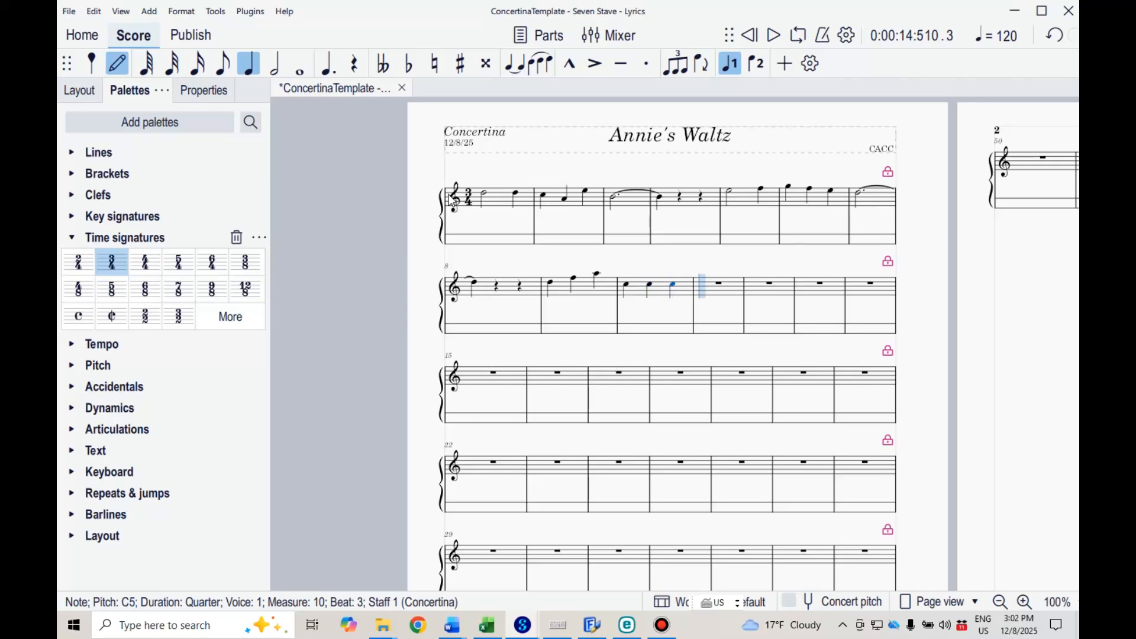
# Fill measure 11 with a quarter note B4, a dotted quarter note D5 and an eighth note D5
pyautogui.press('b')
pyautogui.press('d')
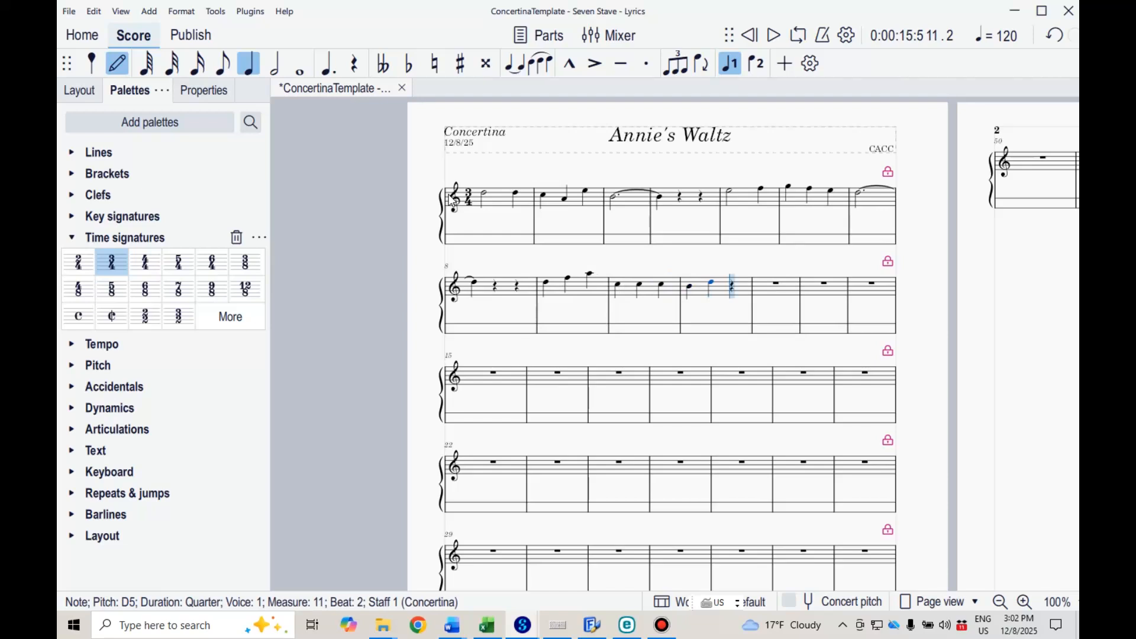
pyautogui.press('Left')
pyautogui.press('.')
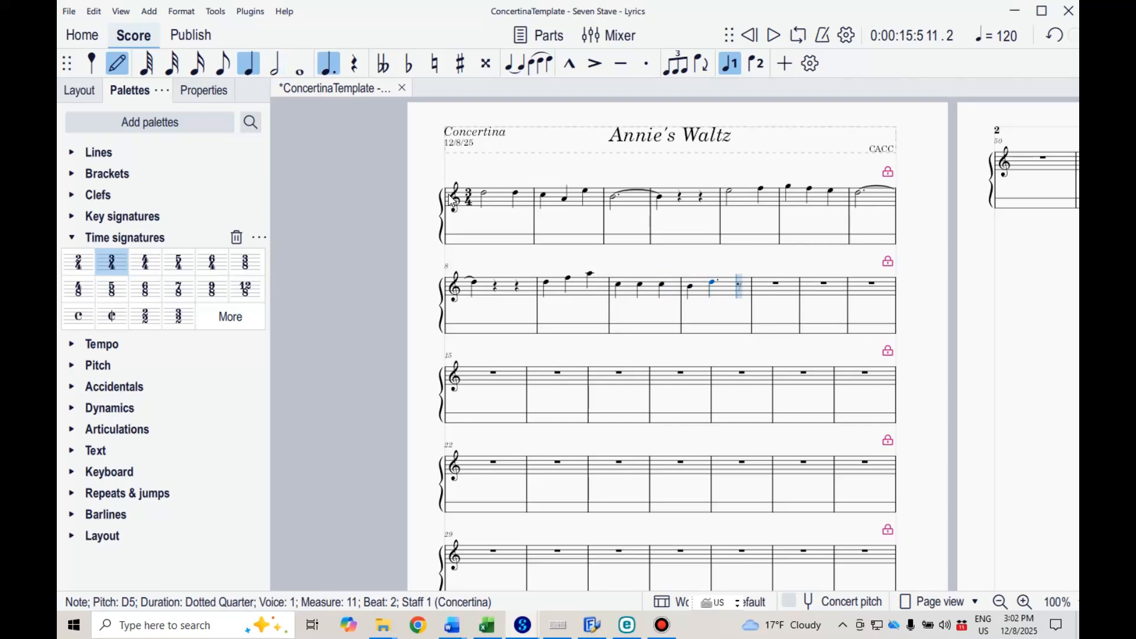
pyautogui.press('3')
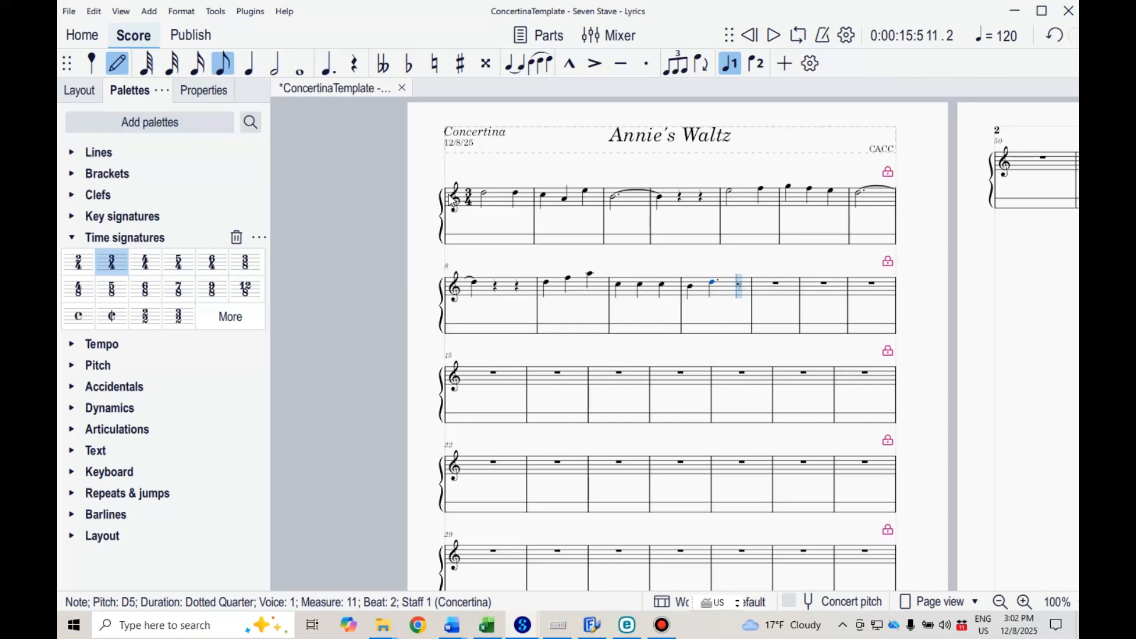
pyautogui.press('d')
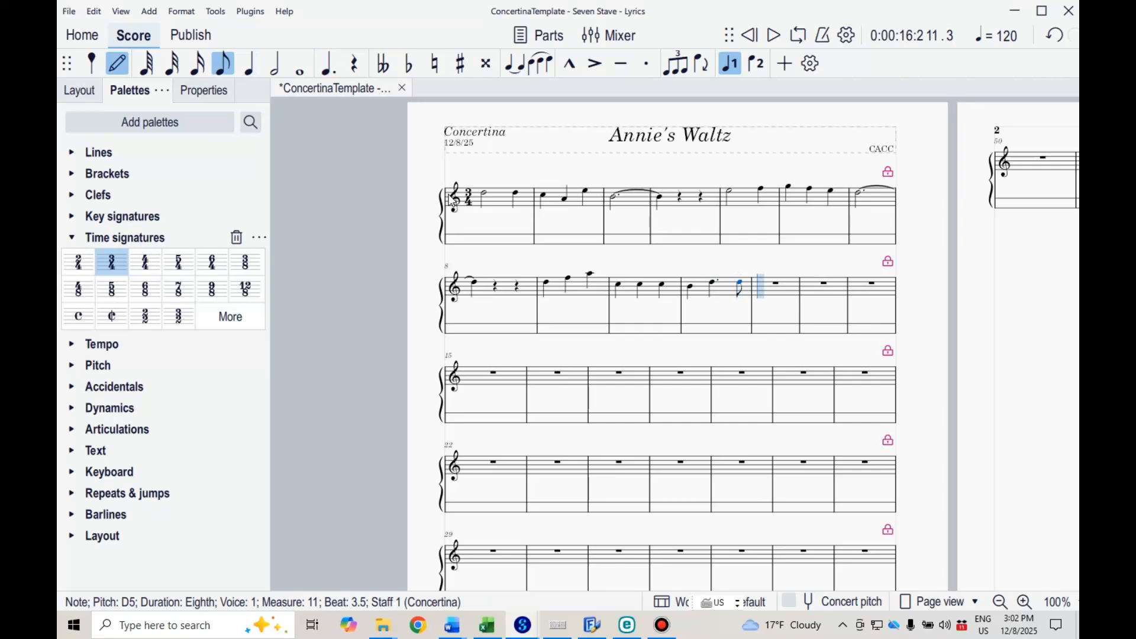
# Fill measure 12 with the quarter notes G5, F5 and E5
pyautogui.press('5')
pyautogui.press('g')
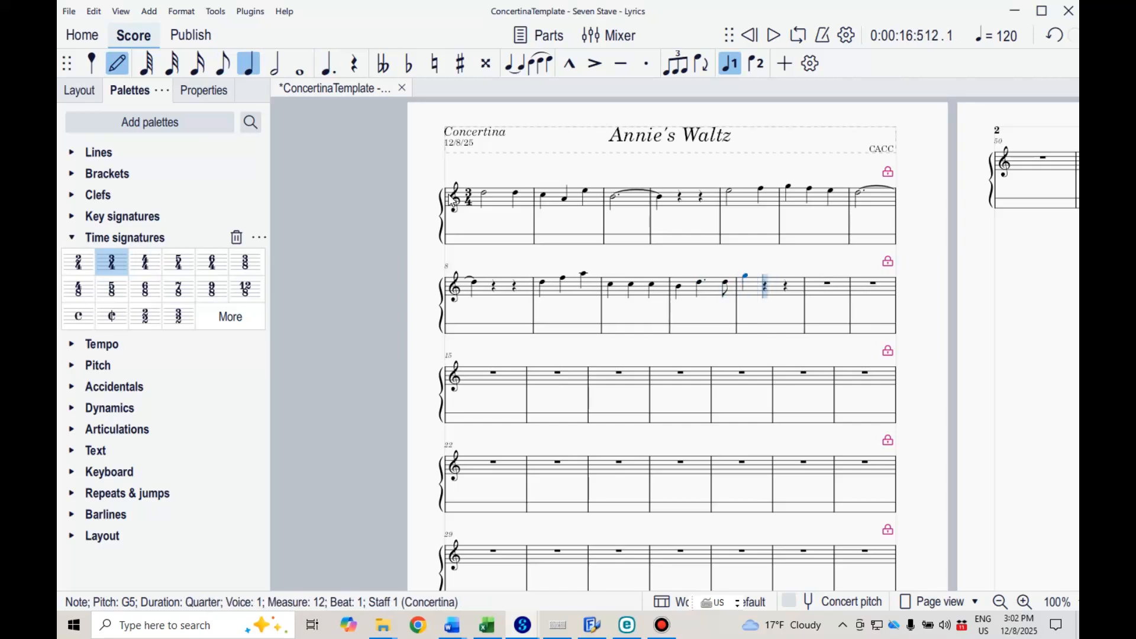
pyautogui.press('f')
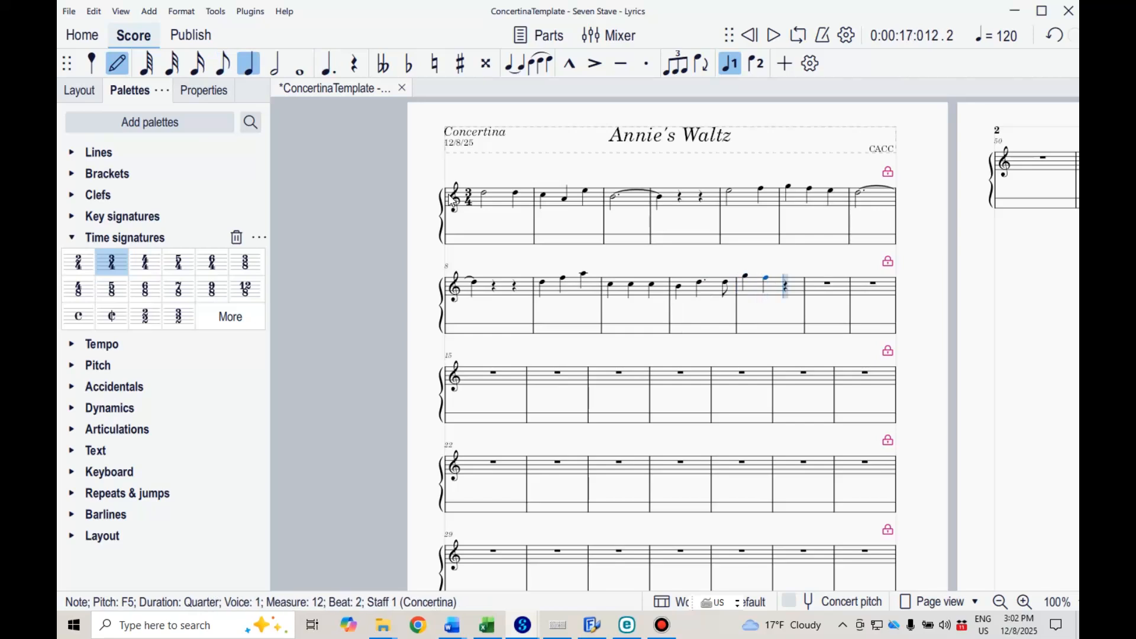
pyautogui.press('e')
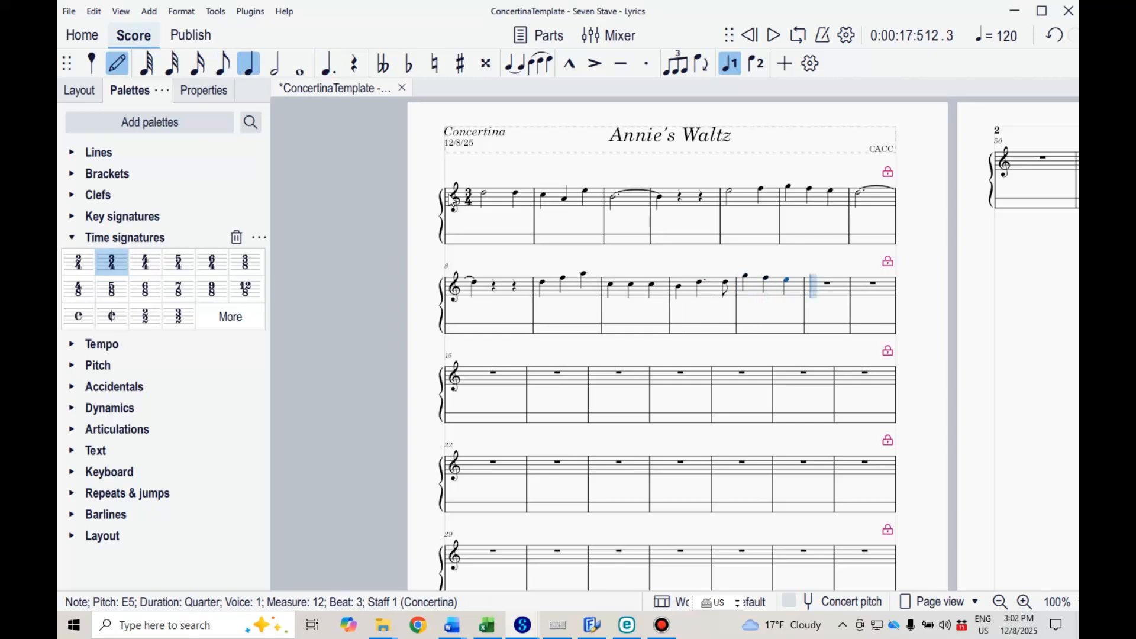
# Fill measure 13 with a half note D5 and a quarter note D5
pyautogui.press('6')
pyautogui.press('d')
pyautogui.press('5')
pyautogui.press('d')
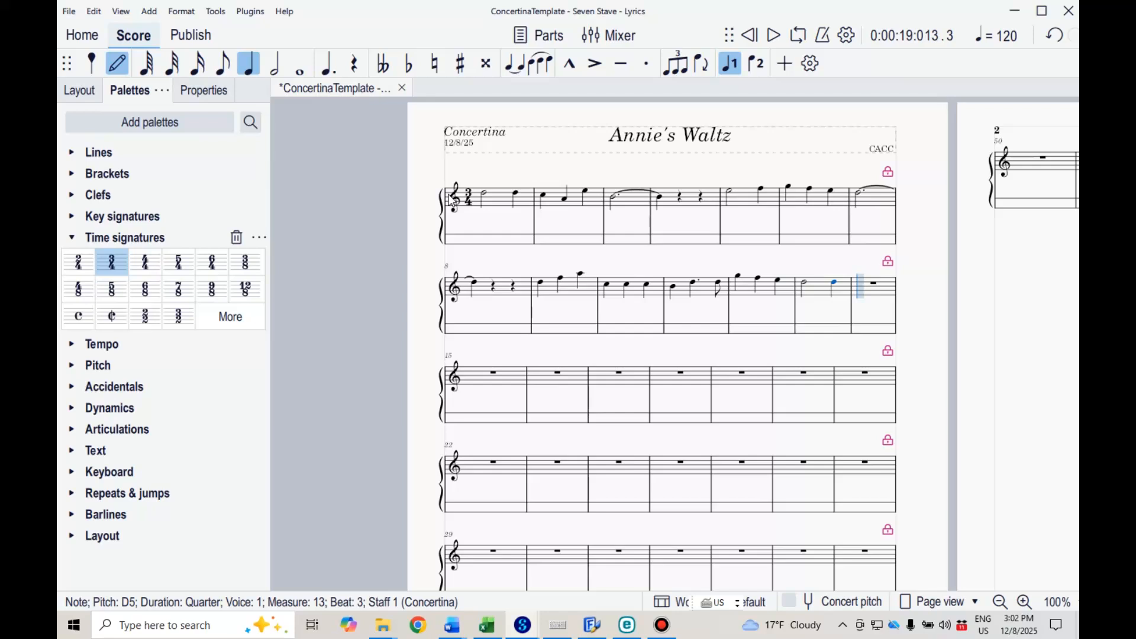
# Fill measure 14 with the quarter notes C5, A4 and D5, and leave note input
pyautogui.press('c')
pyautogui.press('a')
pyautogui.press('d')
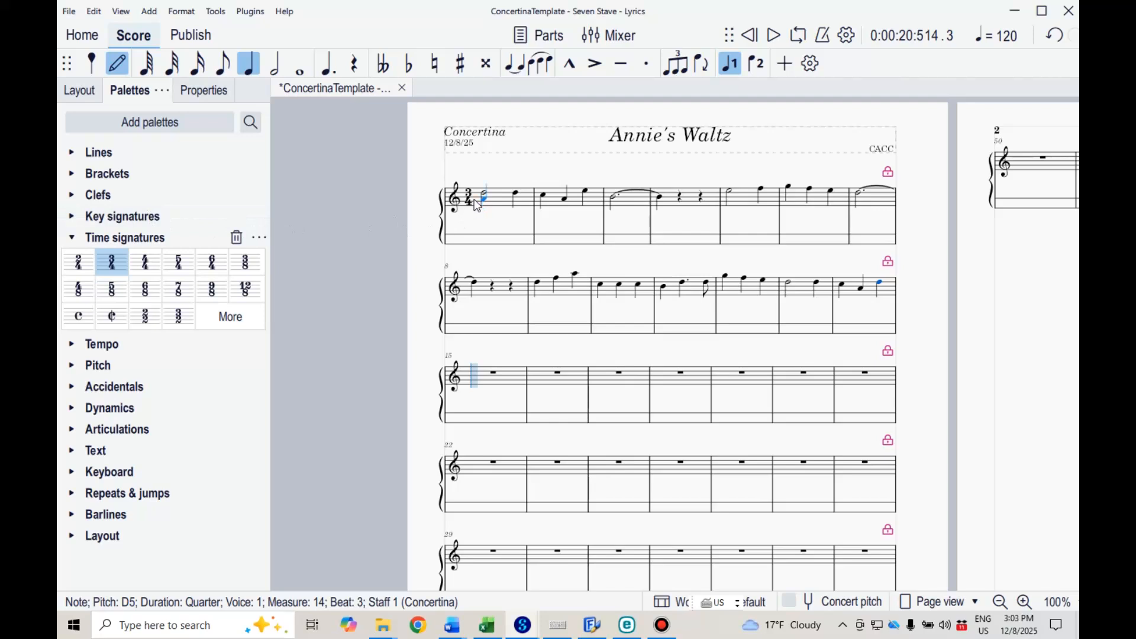
pyautogui.press('Escape')
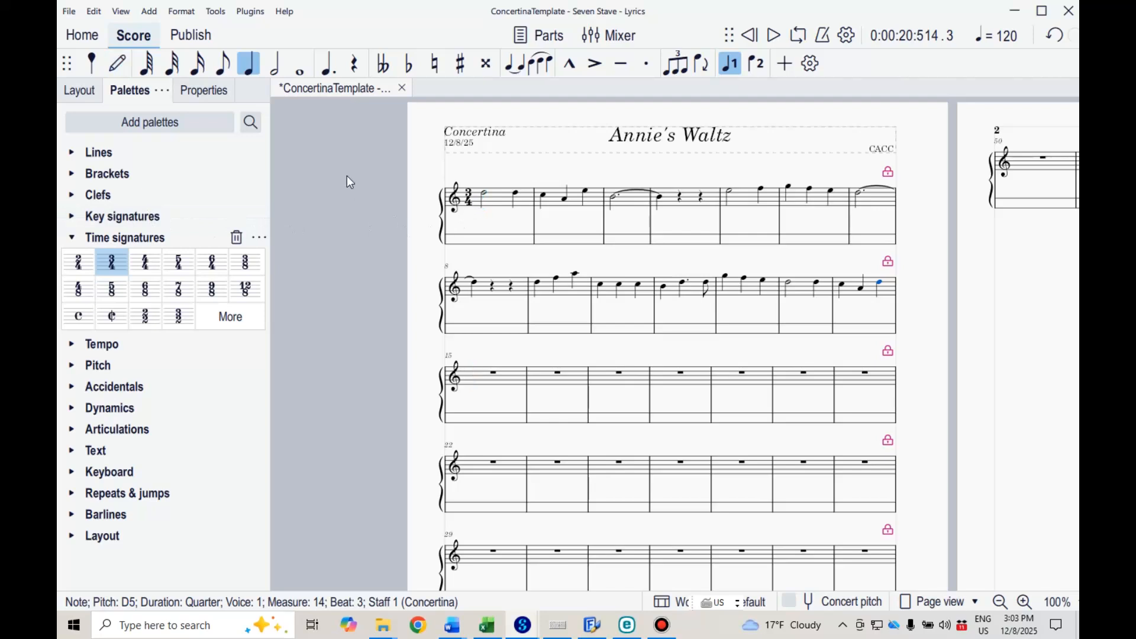
# Add an empty staff text above the first note of measure 1 and switch the keyboard layout to Chemnitz Right Hand v9
pyautogui.click(485, 197)
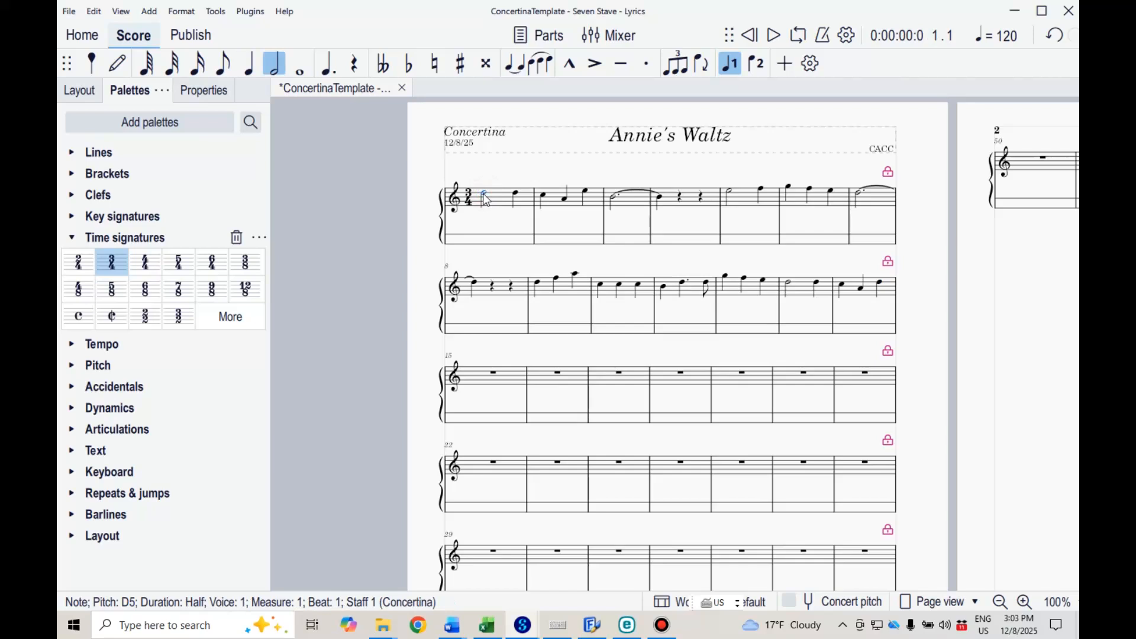
pyautogui.hotkey('ctrl', 't')
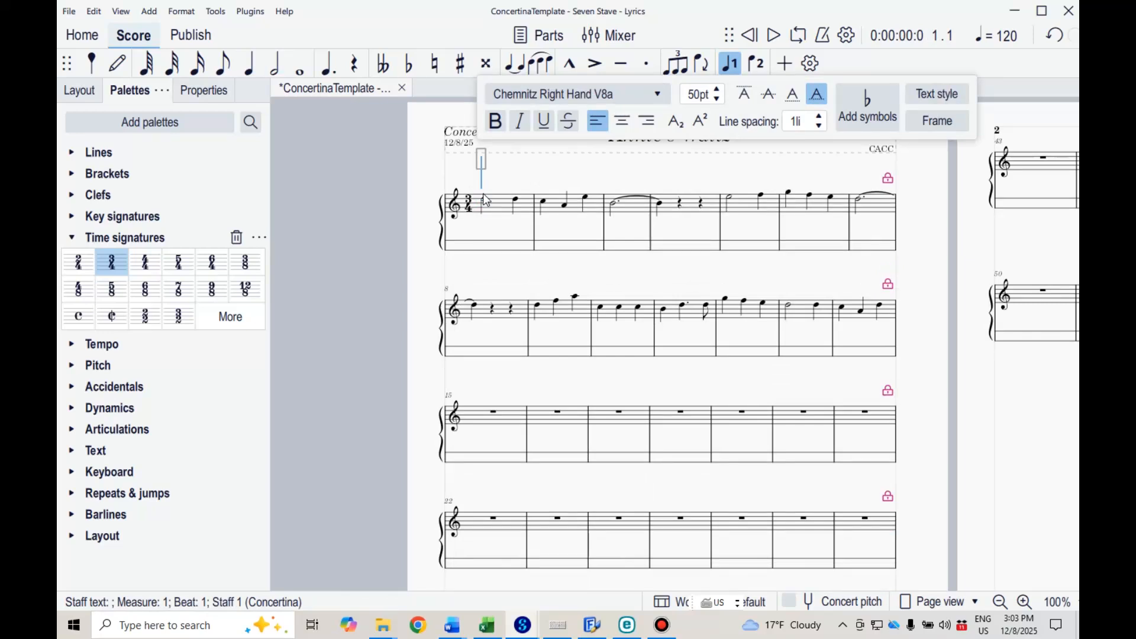
pyautogui.press('super+space')
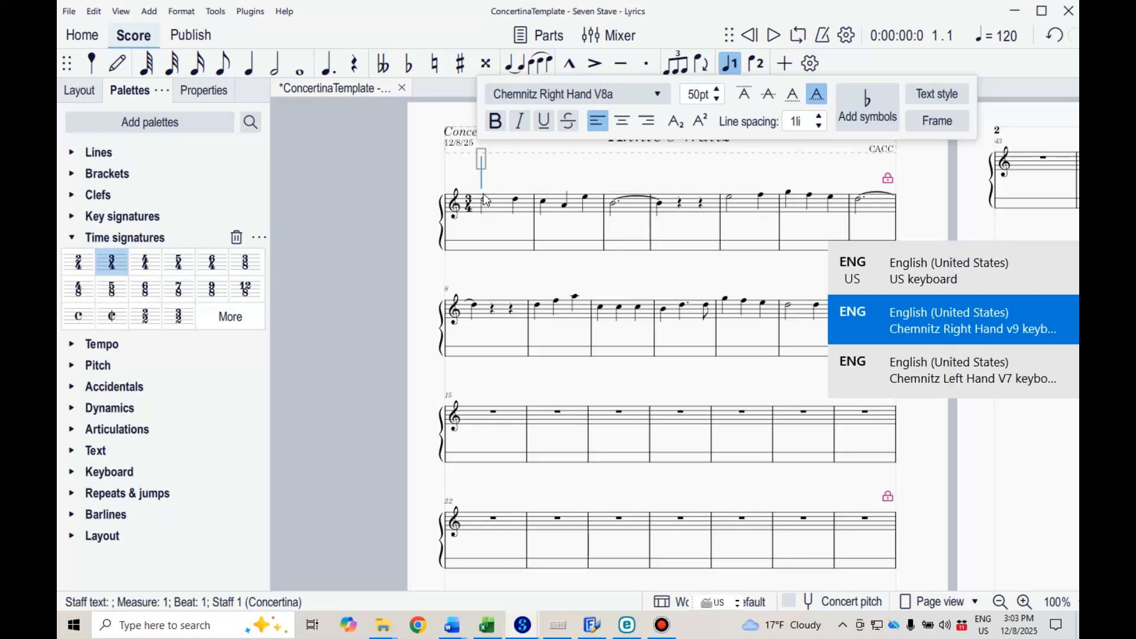
pyautogui.press('super+space')
pyautogui.press('super+space')
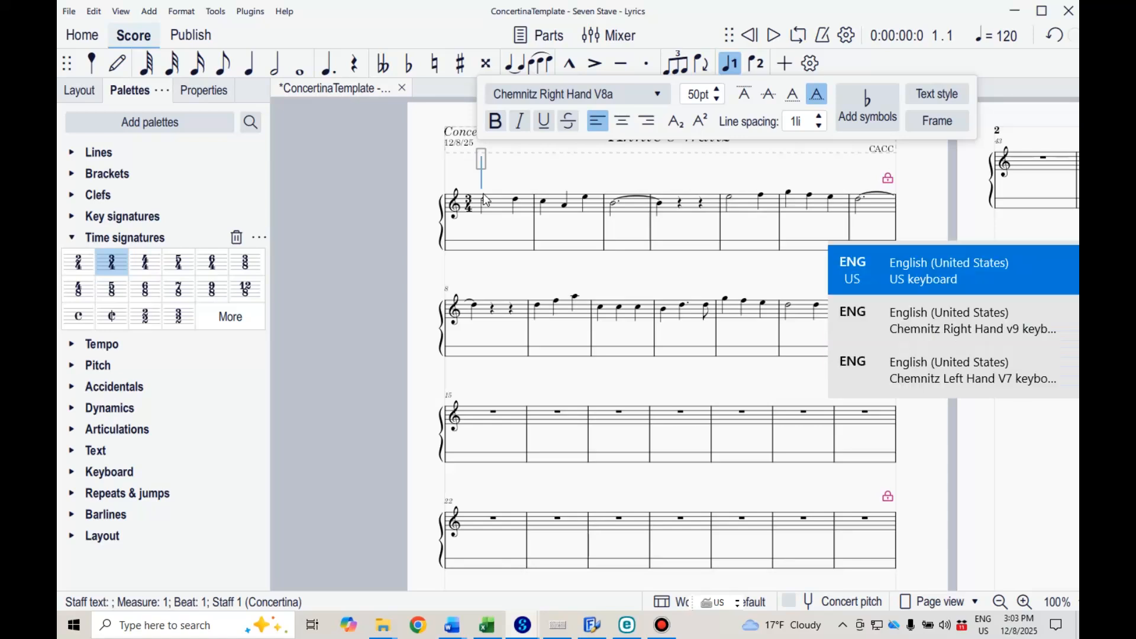
pyautogui.press('super+space')
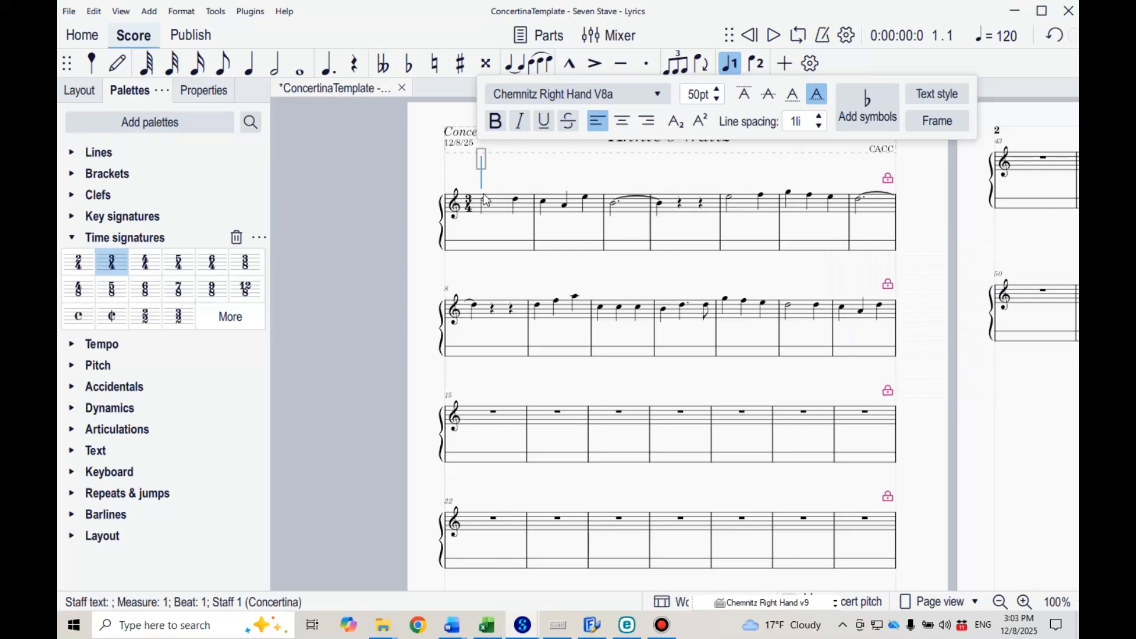
pyautogui.write('ǚǕ')
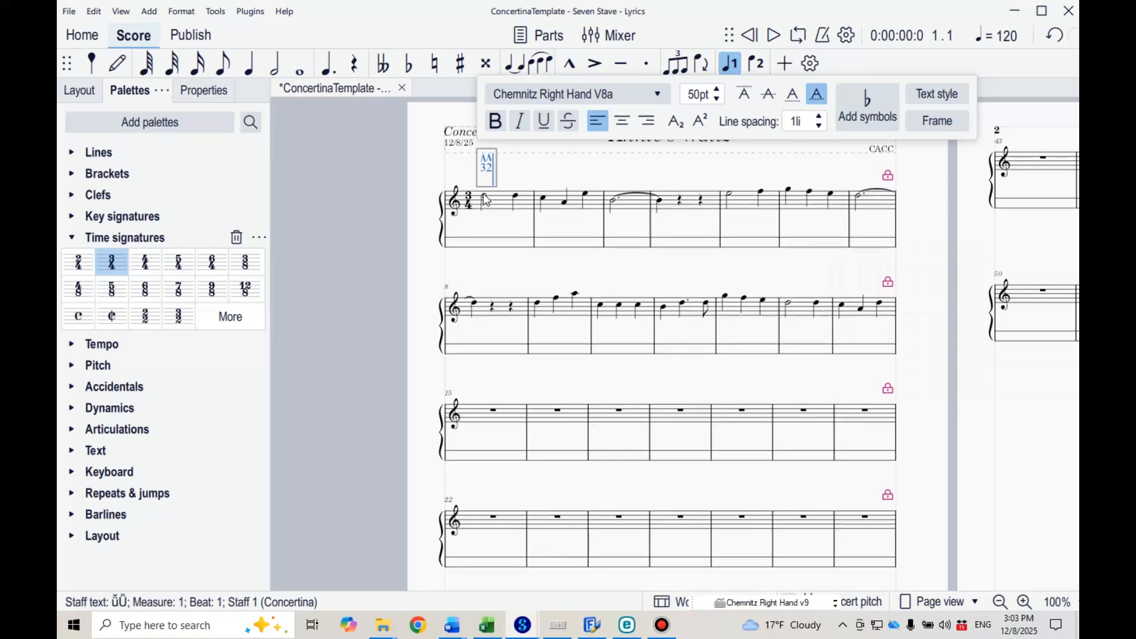
pyautogui.press('BackSpace')
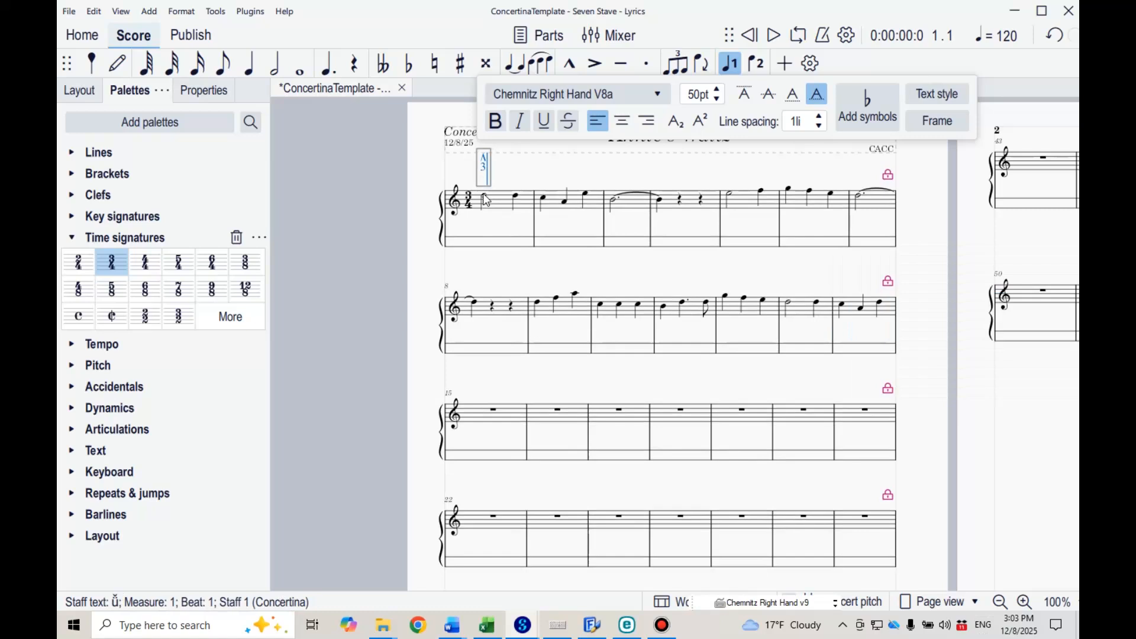
pyautogui.press('BackSpace')
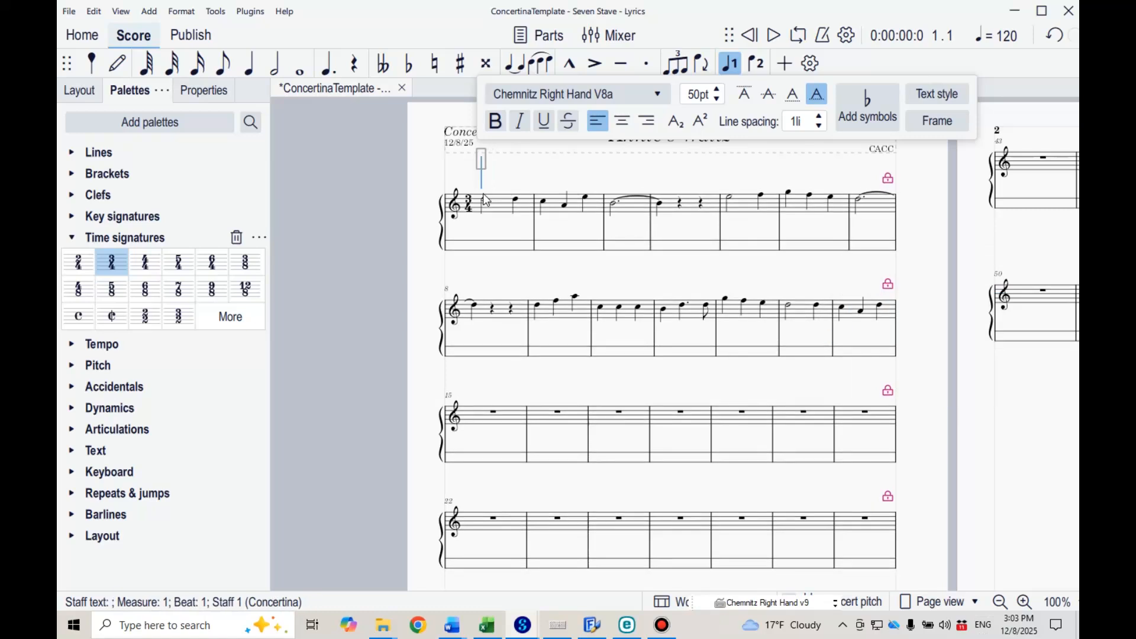
# Label the two D notes of measure 1 with the Λ 3-over-2 symbol and the double-dash symbol, spaced to align with the notes
pyautogui.write('ţ ')
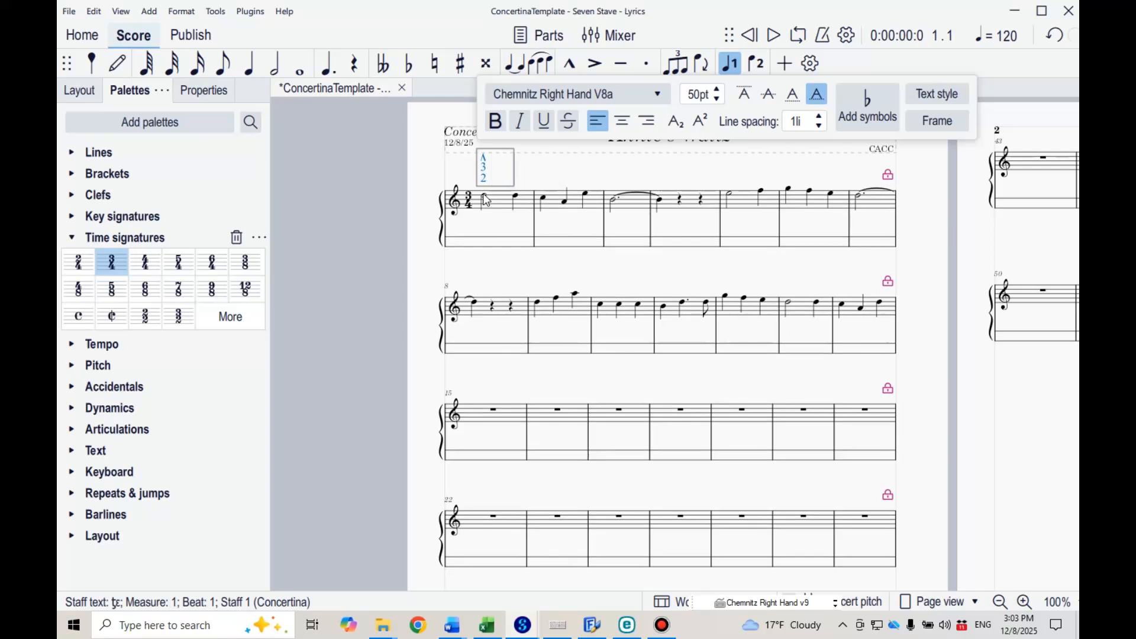
pyautogui.write(' ɑɿ')
pyautogui.press('Left')
pyautogui.press('Left')
pyautogui.press('Delete')
pyautogui.press('Right')
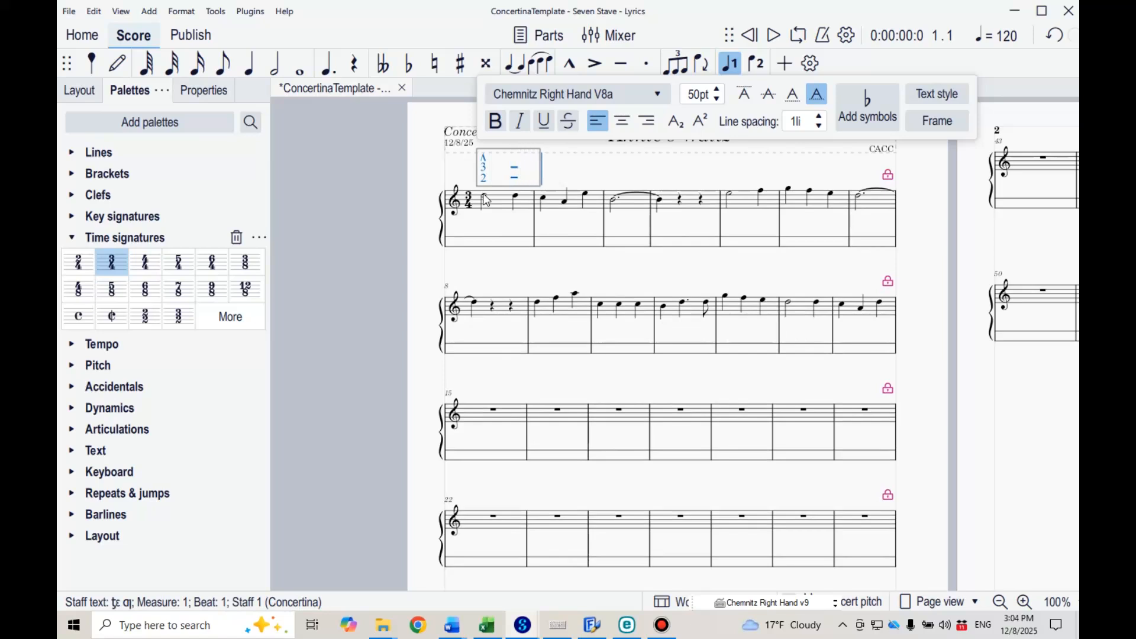
# Label the three notes of measure 2 with the symbols 3 over 2, 2 over 1 and 7 over 1, aligned above each note
pyautogui.write('Xε')
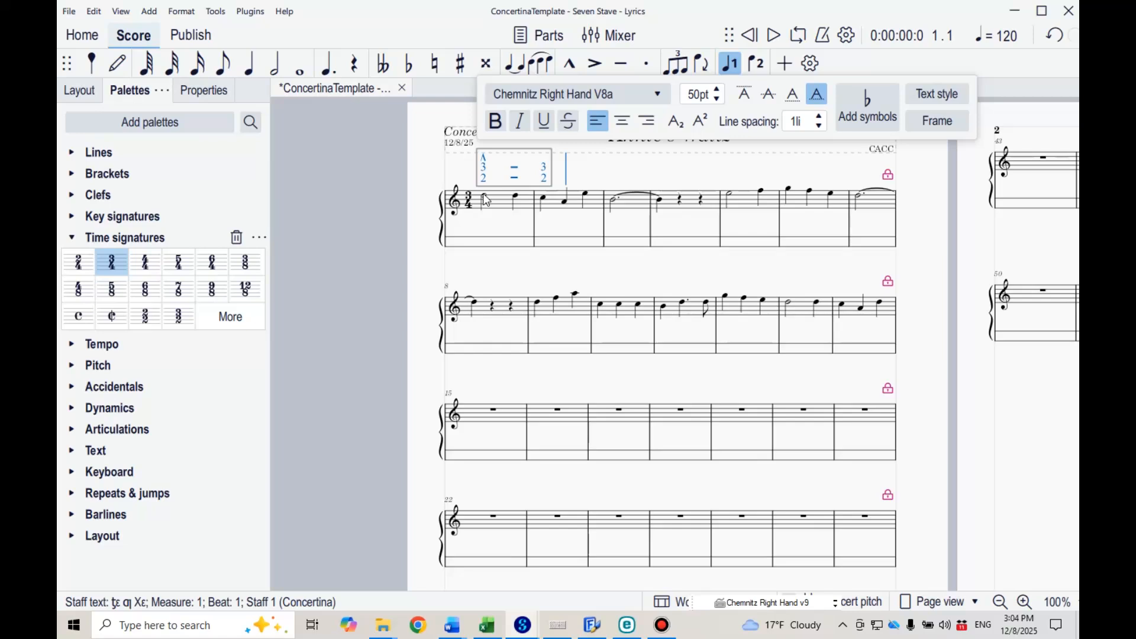
pyautogui.write('ς')
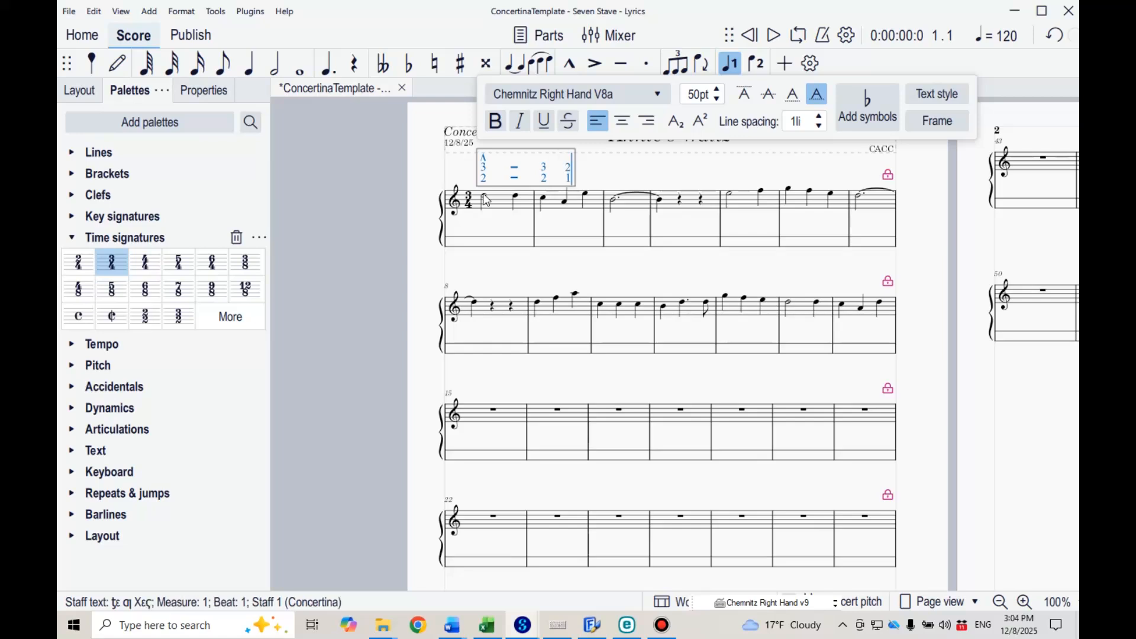
pyautogui.press('Left')
pyautogui.press('BackSpace')
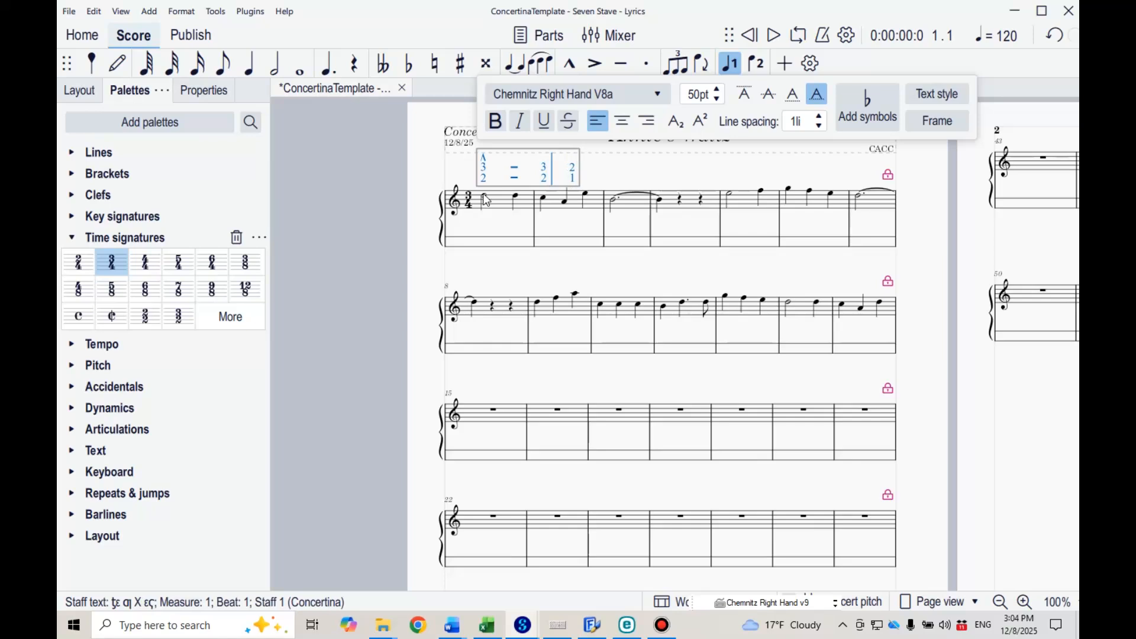
pyautogui.press('Right')
pyautogui.write('X ς ')
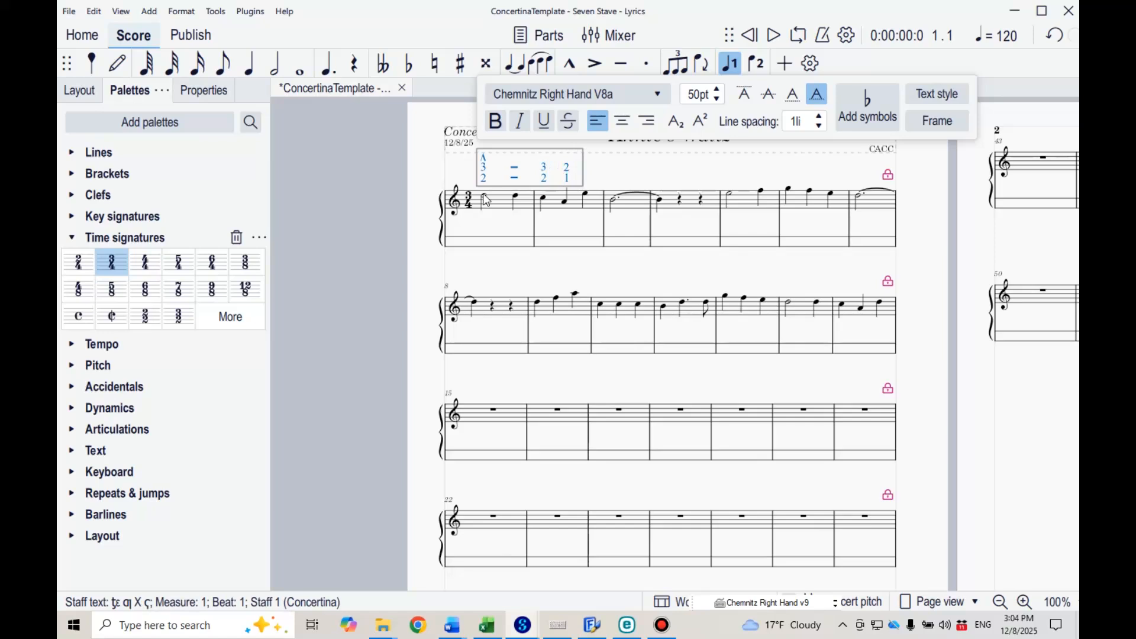
pyautogui.write('ʜε')
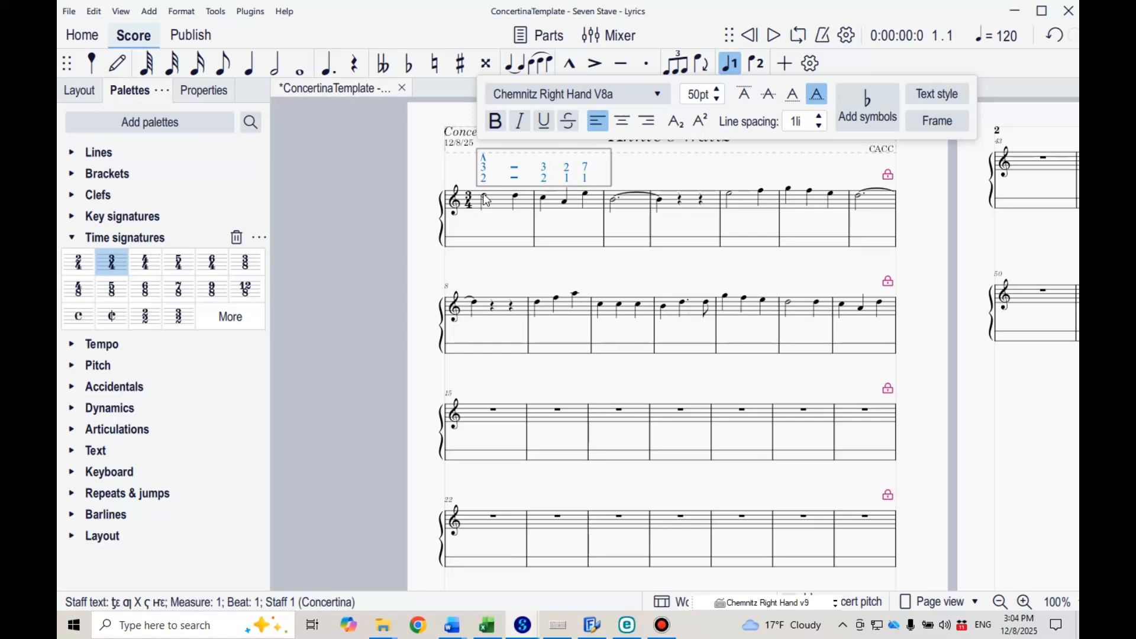
# Place the Λ 2-over-1 symbol directly above the dotted half note in measure 3
pyautogui.write(' j')
pyautogui.press('Left')
pyautogui.press('Left')
pyautogui.press('Delete')
pyautogui.press('Right')
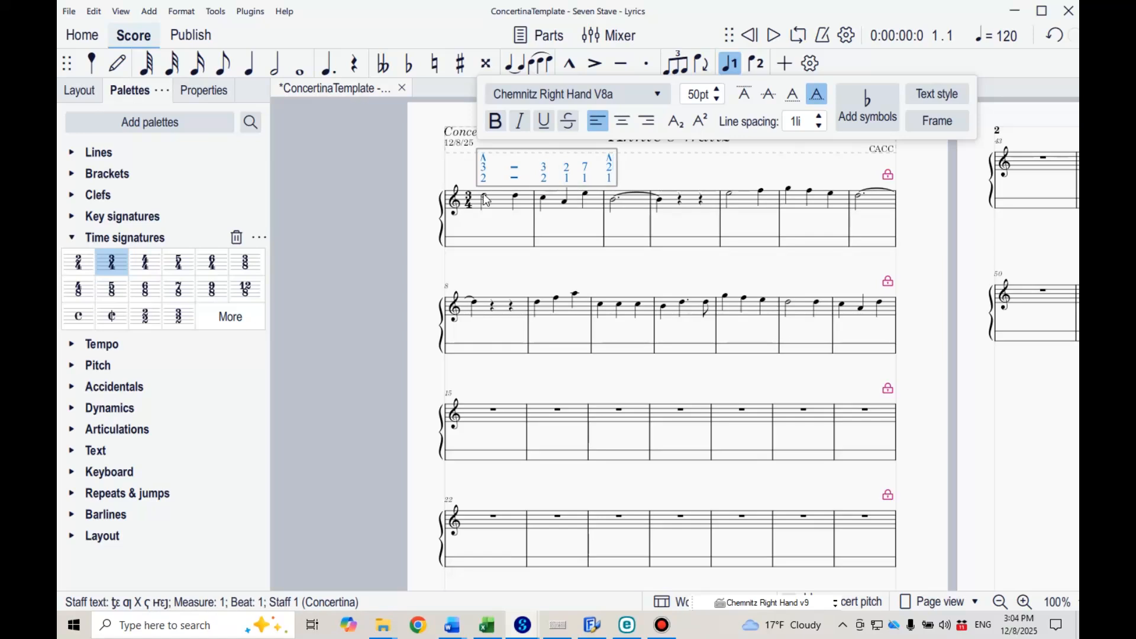
# Place the double-dash symbol above the tied note in measure 4
pyautogui.write('ɑɪ')
pyautogui.press('Left')
pyautogui.press('Left')
pyautogui.press('Delete')
pyautogui.press('Right')
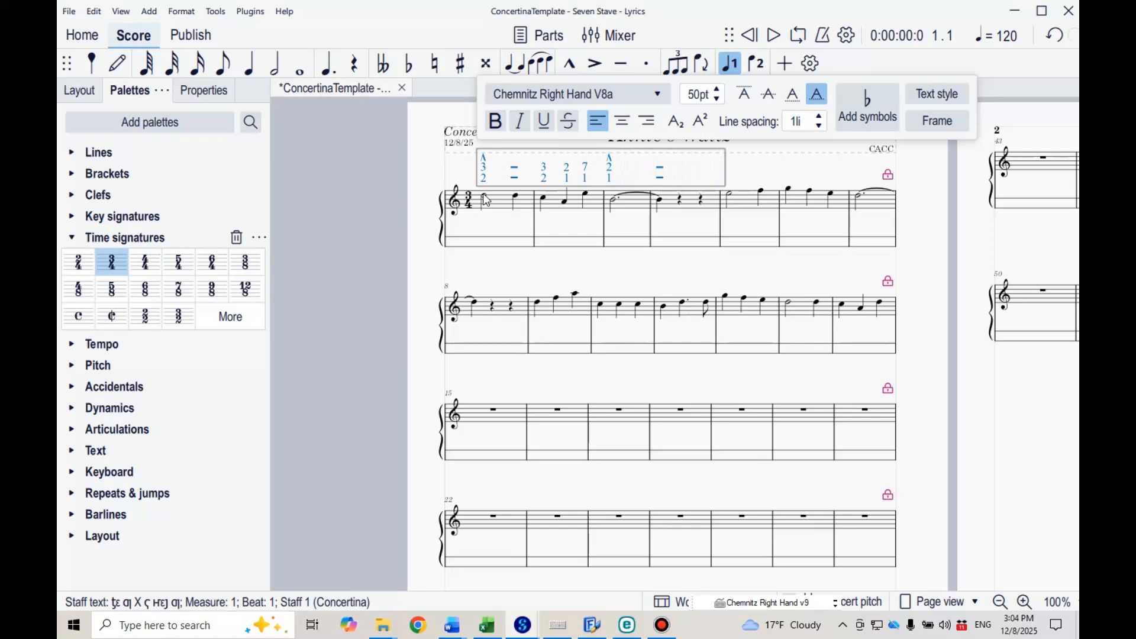
# Label measure 5 with 4 over 3 and 8 over 7, and the first note of measure 6 with 2/0 over 4
pyautogui.write('Щɛ')
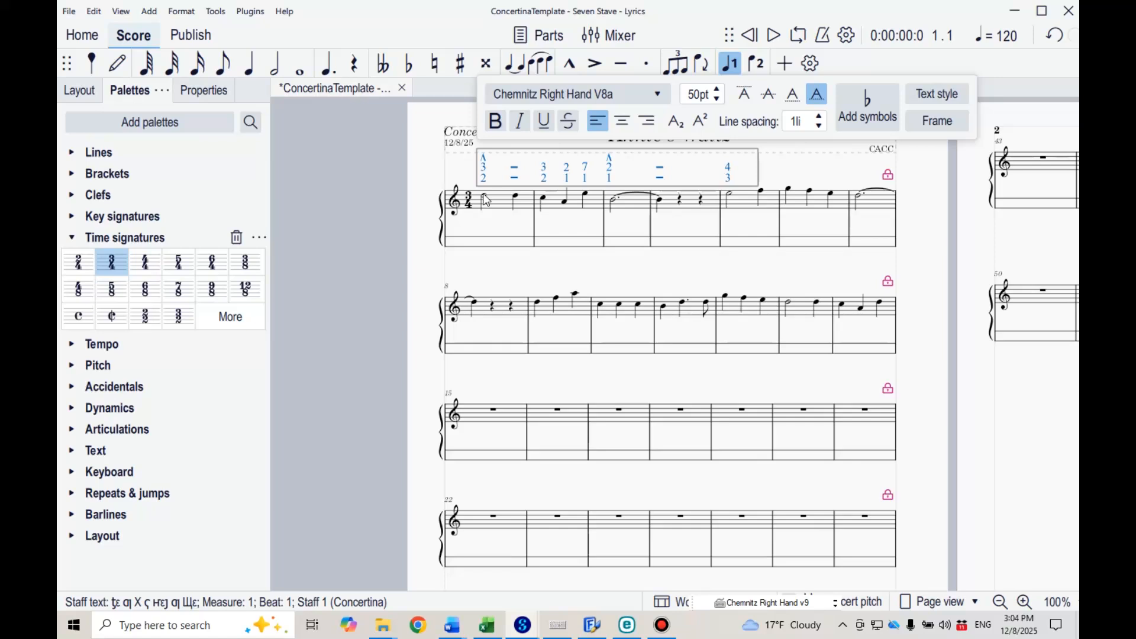
pyautogui.write('иɛ')
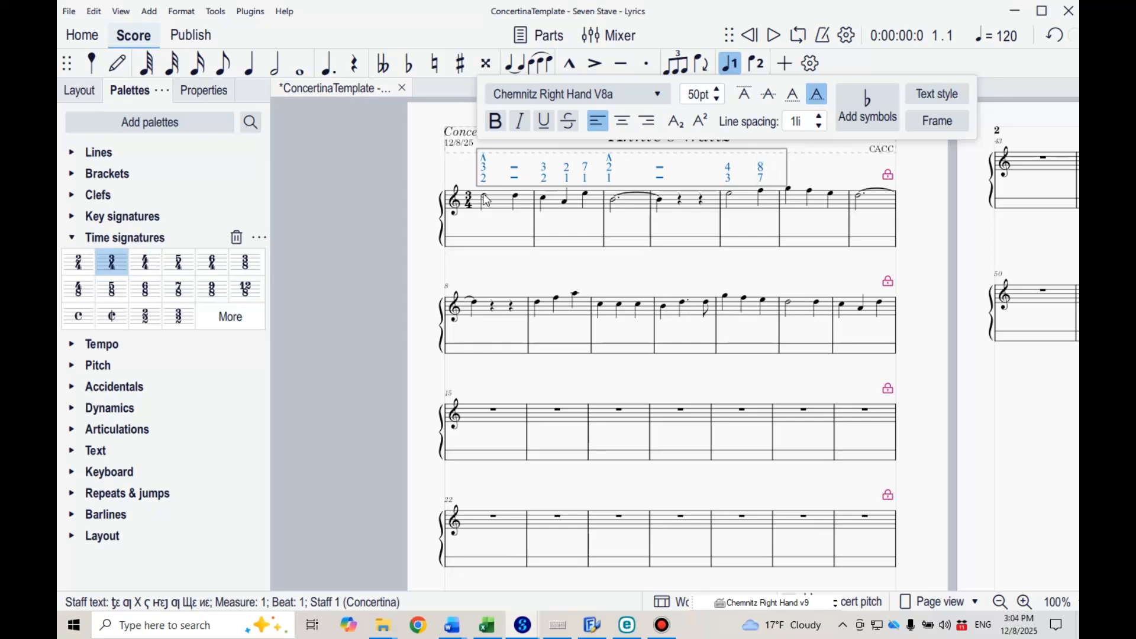
pyautogui.write(' 2/0')
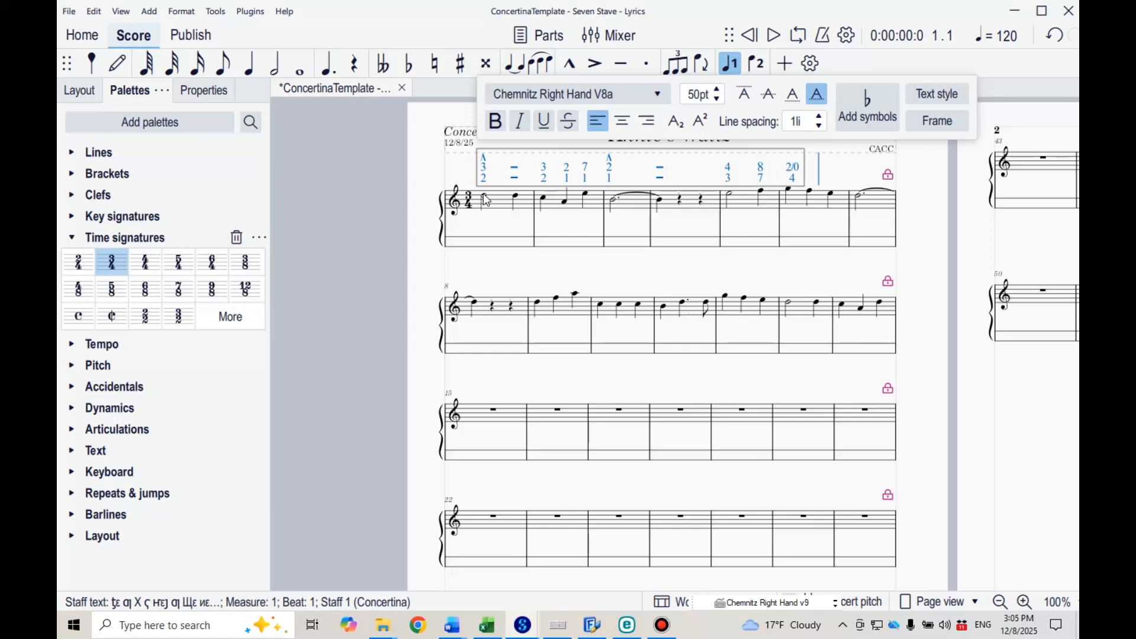
pyautogui.press('BackSpace')
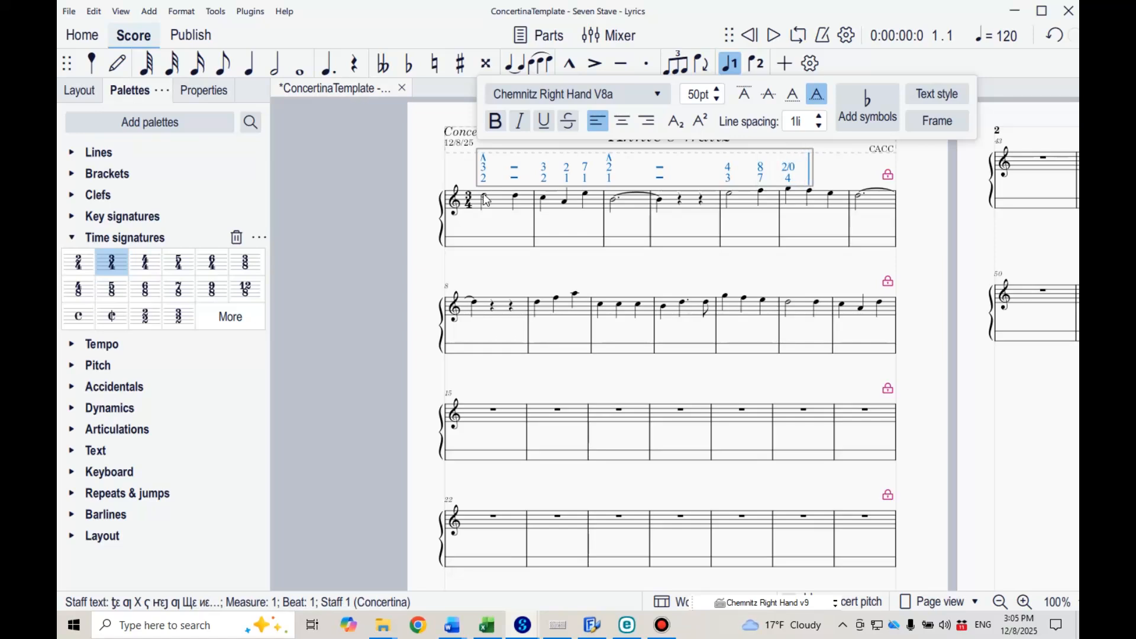
# Label the last two notes of measure 6 with 8 over 7 and 4 over 3, and measure 7's dotted half note with Λ 3 over 2
pyautogui.write('8')
pyautogui.press('Left')
pyautogui.press('Left')
pyautogui.press('Left')
pyautogui.press('Delete')
pyautogui.press('Right')
pyautogui.press('Left')
pyautogui.press('Right')
pyautogui.write('4')
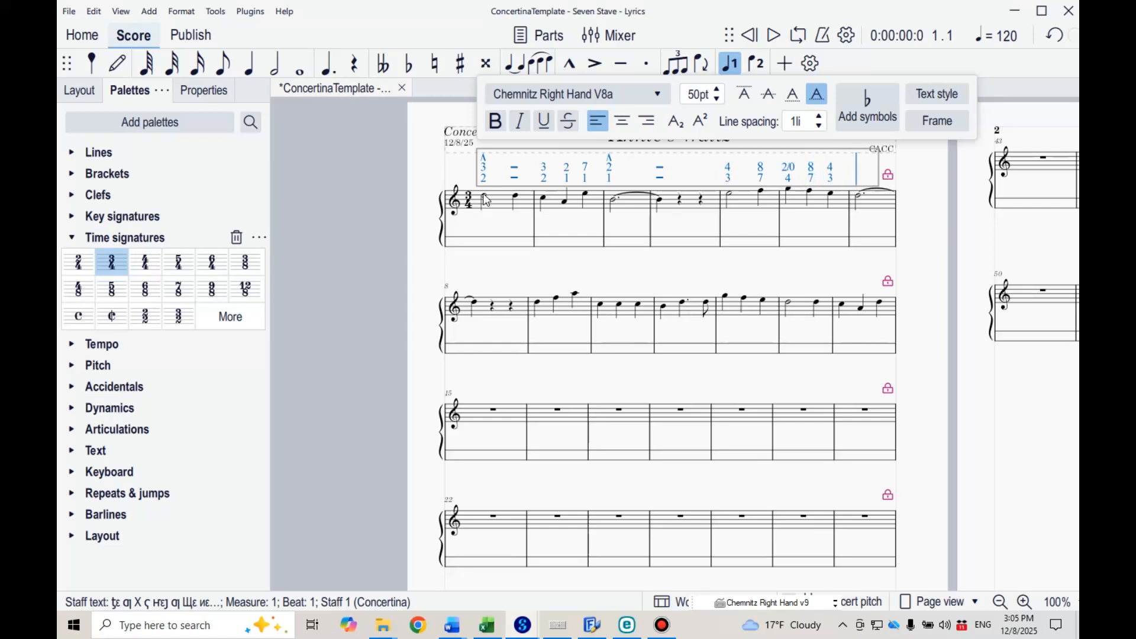
pyautogui.write(' 3')
pyautogui.click(482, 310)
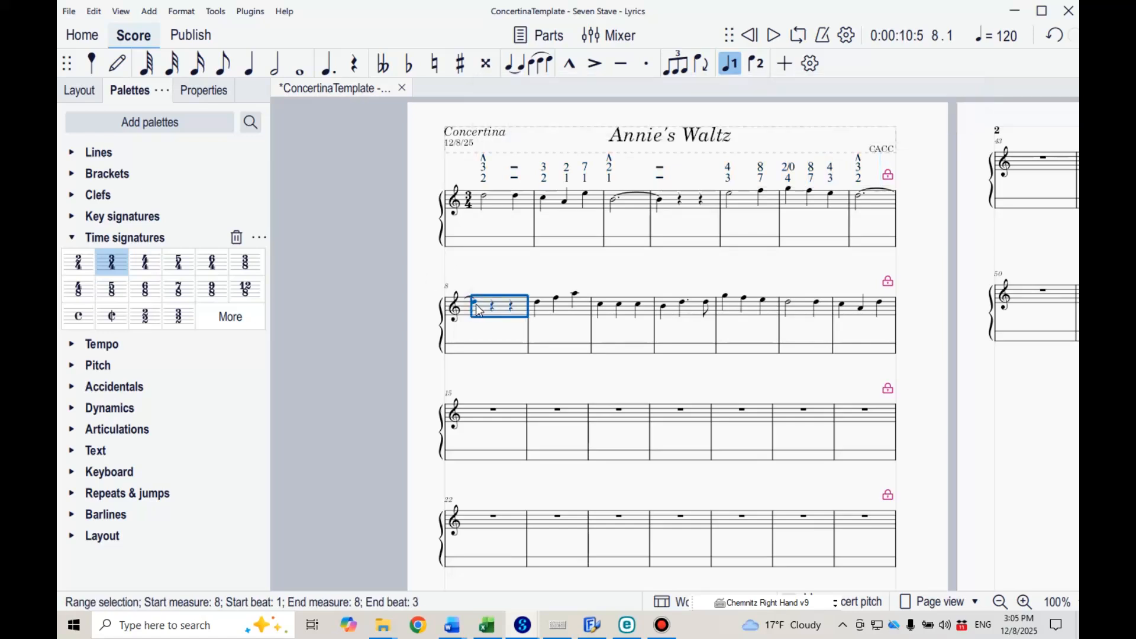
pyautogui.click(477, 307)
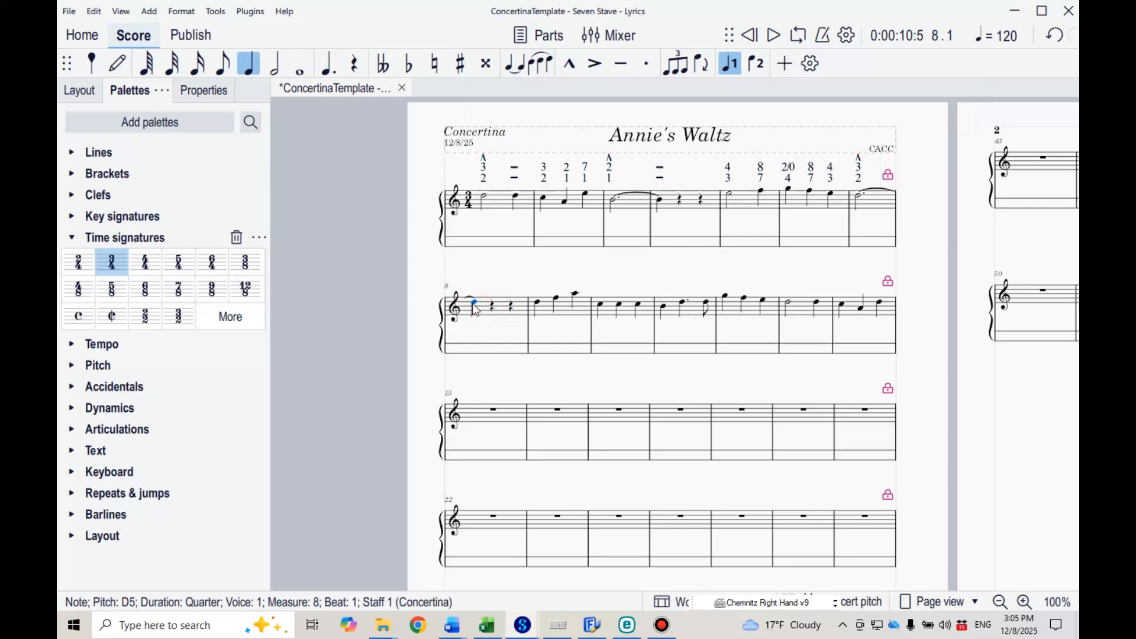
pyautogui.hotkey('ctrl', 'l')
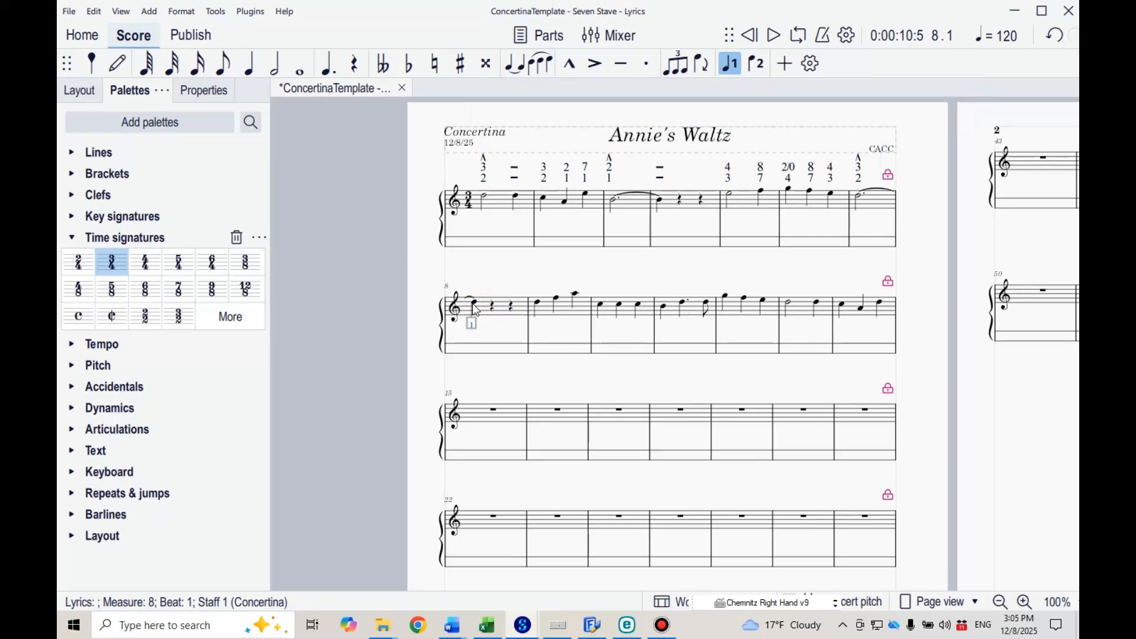
pyautogui.press('Escape')
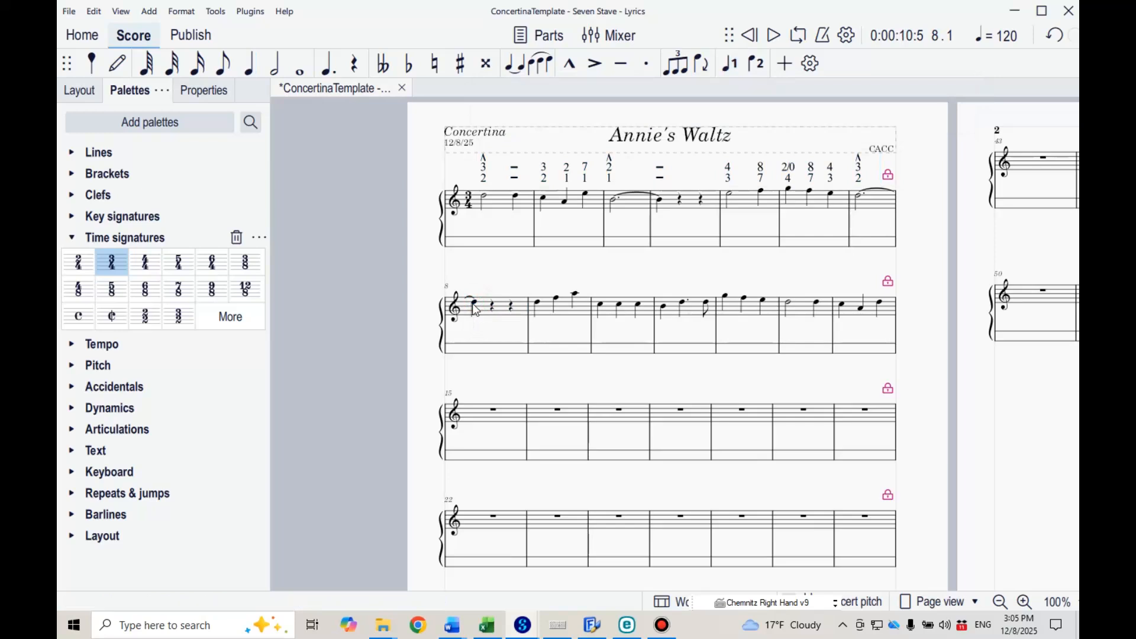
# Add staff text to the first note of measure 8 with the Λ 3-over-2 symbol, followed by spaces across the rests
pyautogui.click(475, 307)
pyautogui.hotkey('ctrl', 't')
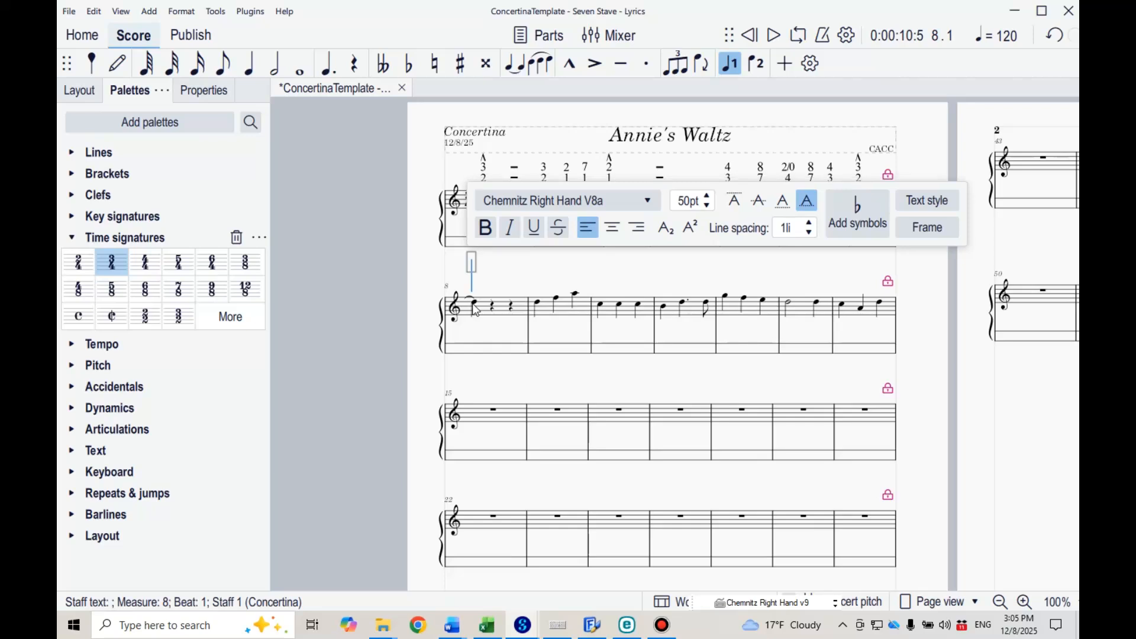
pyautogui.write('t         ')
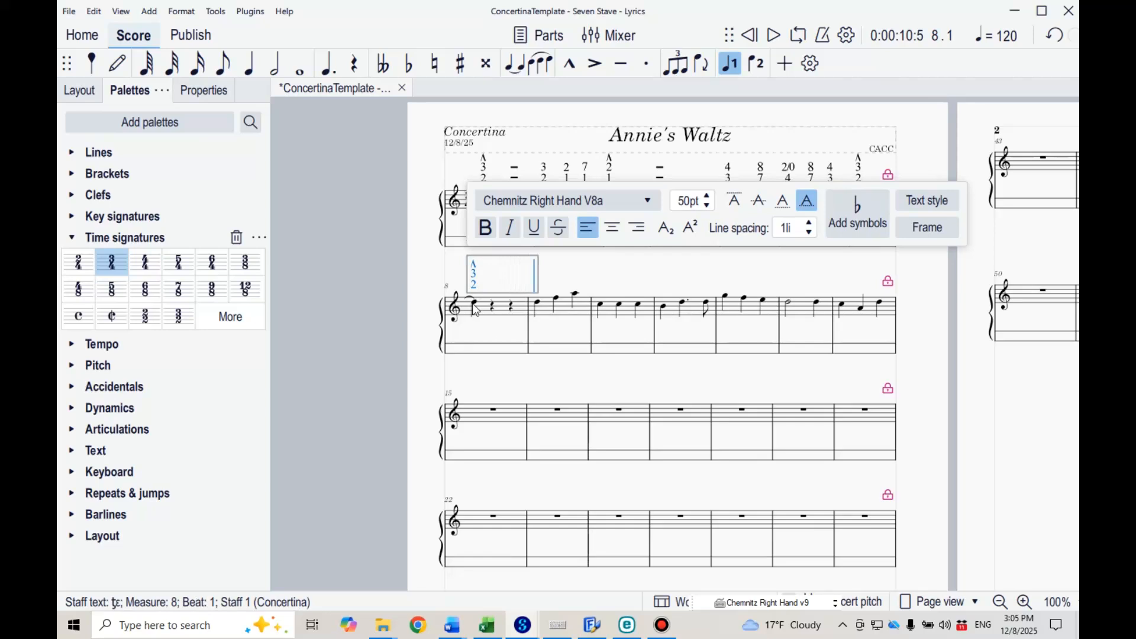
# Label measure 9 with 7 over 3, 8 over 3 and 12 over 3, and the first note of measure 10 with 3 over 2
pyautogui.write(' ДКɛ')
pyautogui.press('Left')
pyautogui.write('ДК')
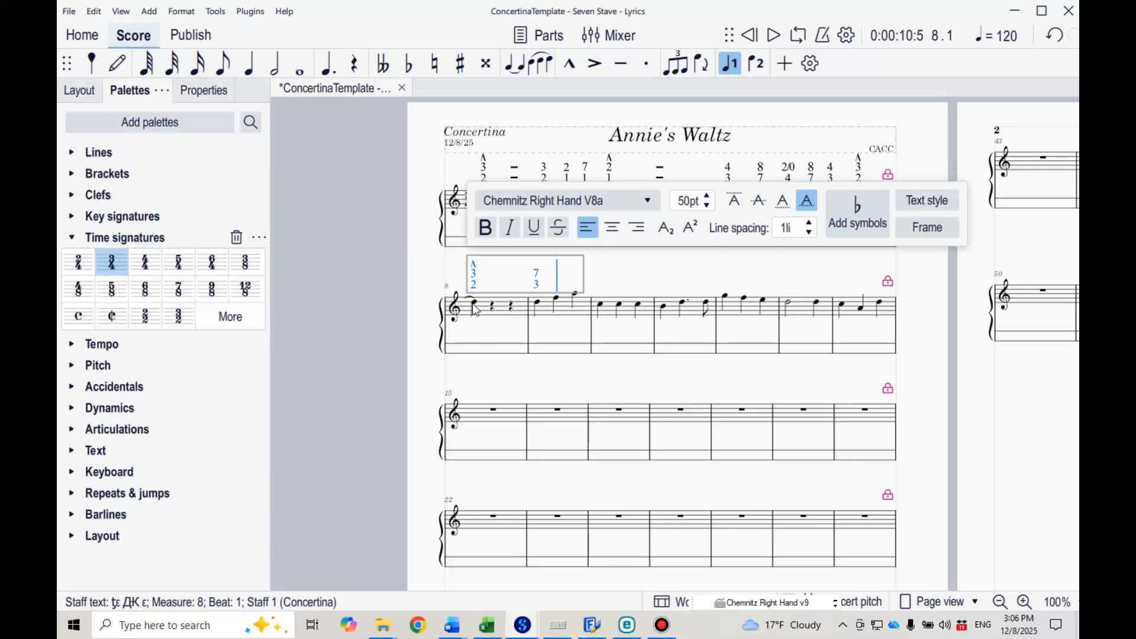
pyautogui.write(' ҋ ɛ')
pyautogui.press('Left')
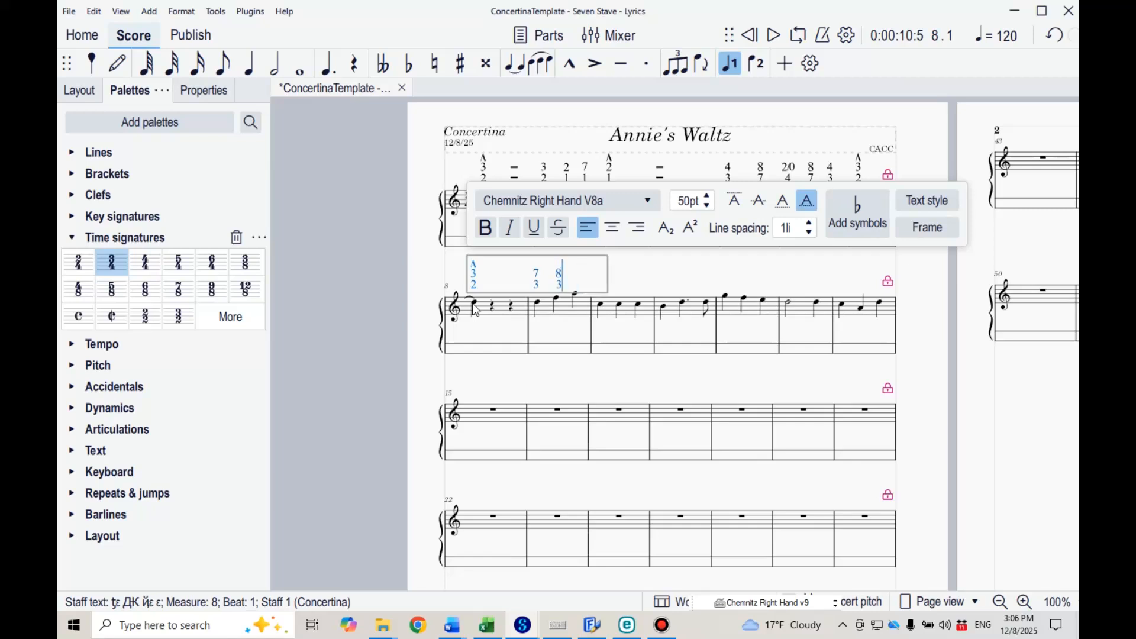
pyautogui.press('Left')
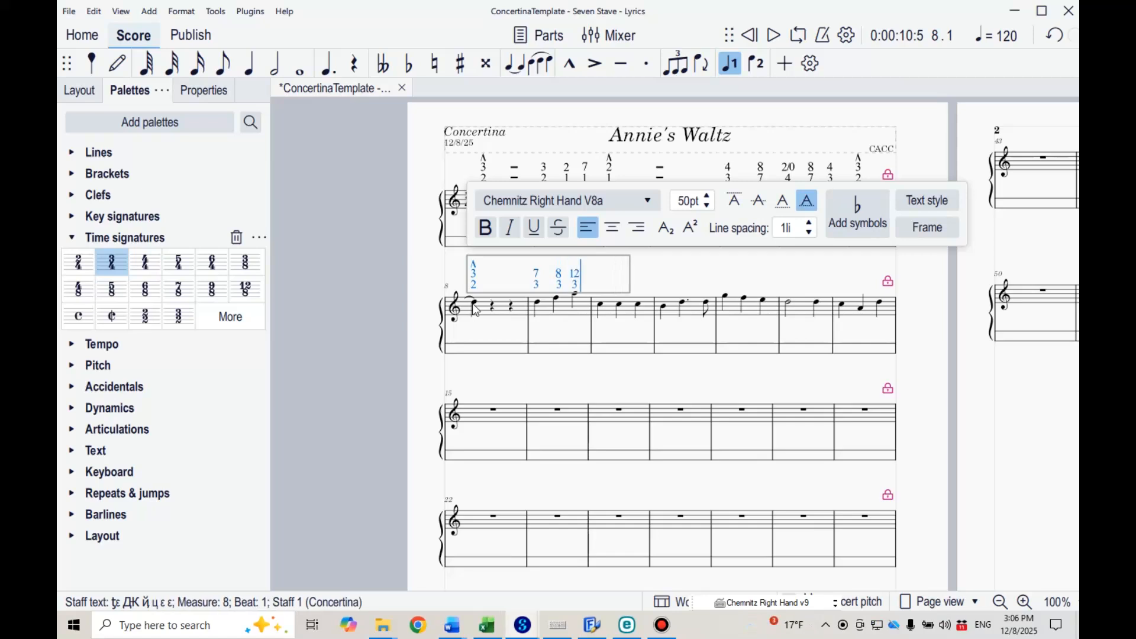
pyautogui.write('ц X')
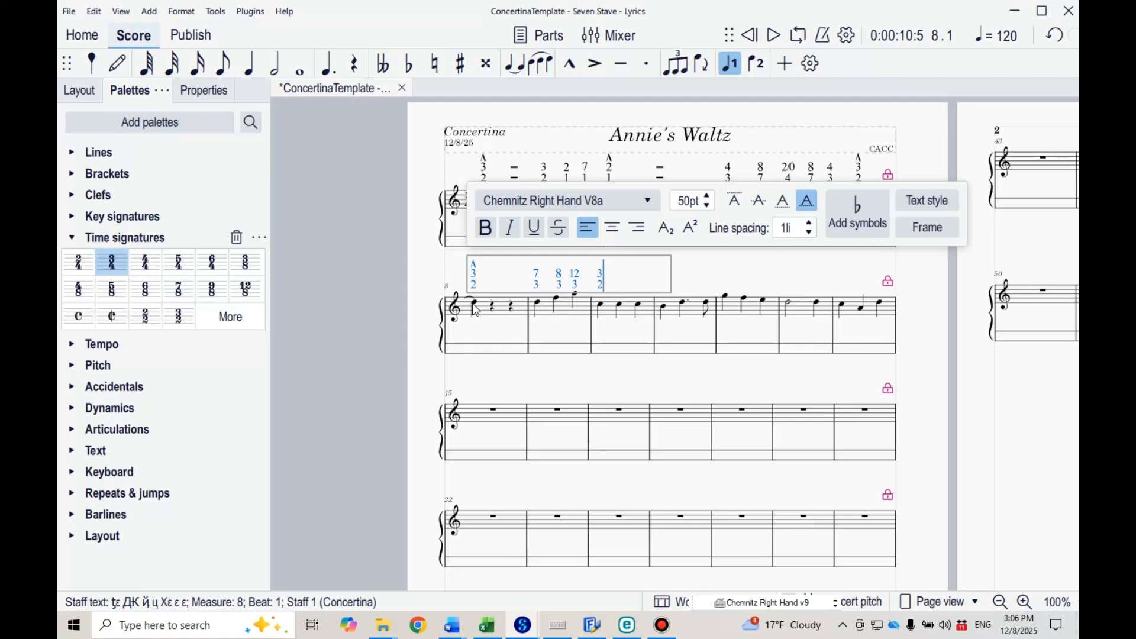
# Place double-dash symbols above the second and third notes of measure 10, adjusting the spaces to align them
pyautogui.write('   ƣ')
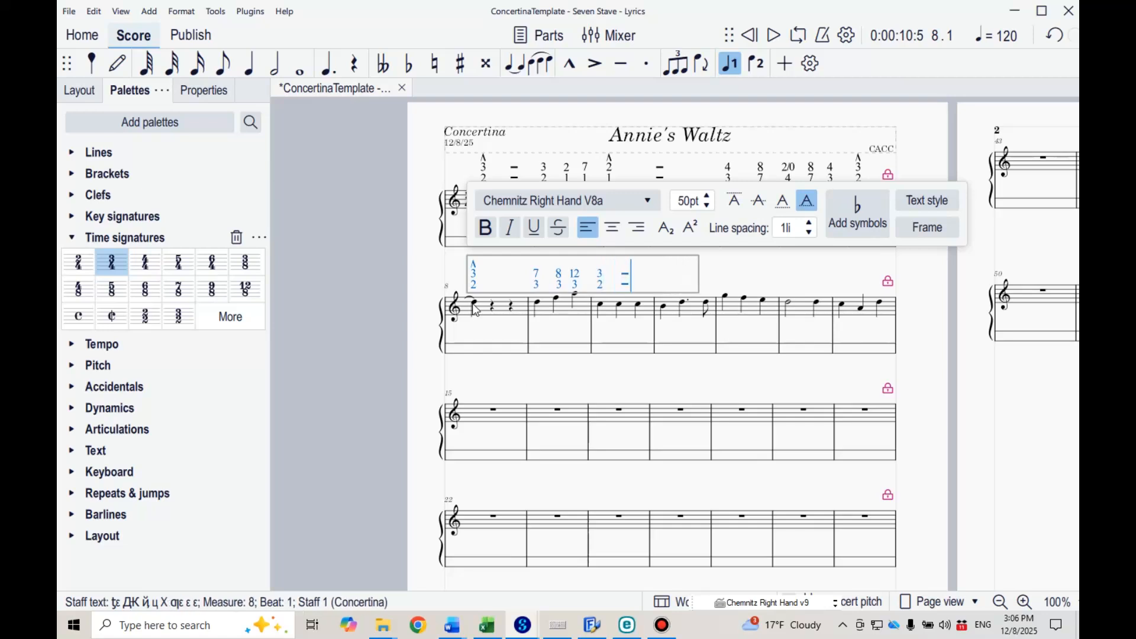
pyautogui.press('Left')
pyautogui.press('Left')
pyautogui.press('Delete')
pyautogui.press('Right')
pyautogui.press('Right')
pyautogui.press('Left')
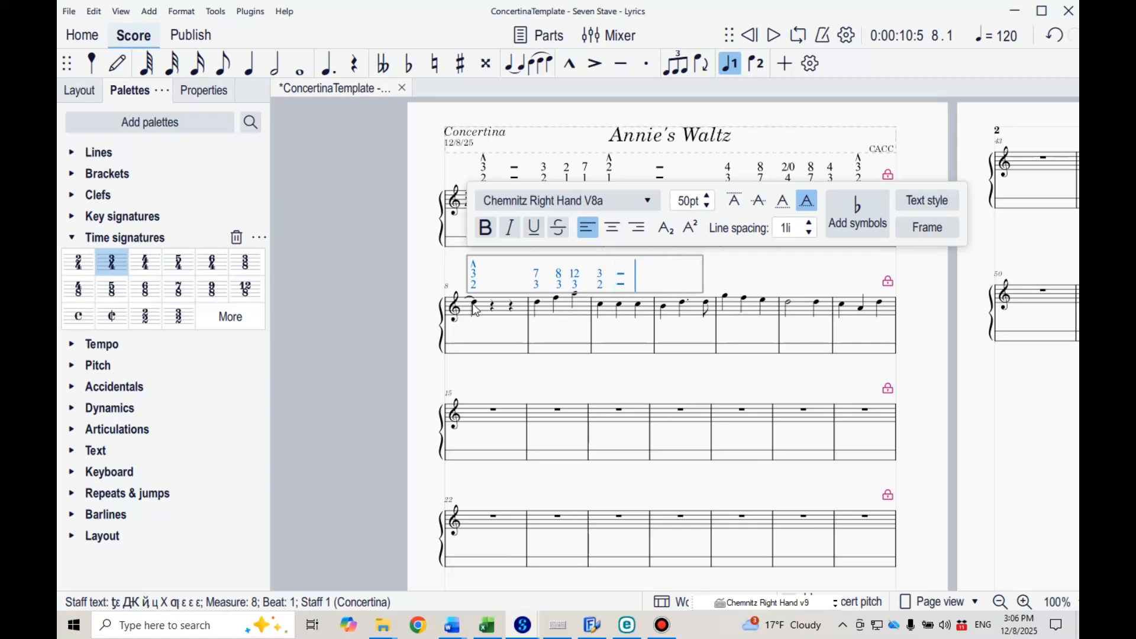
pyautogui.write('ƣ')
pyautogui.press('Right')
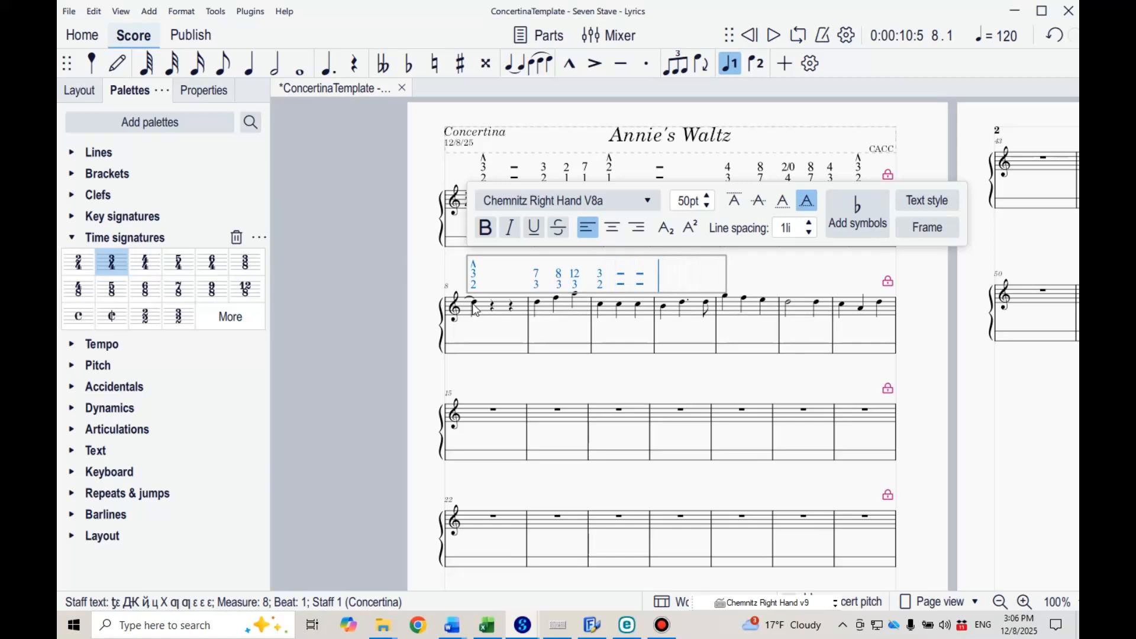
# Label the first two notes of measure 11 with Λ 2 over 1 and Λ 3 over 2, removing surplus spaces
pyautogui.write('ȷ')
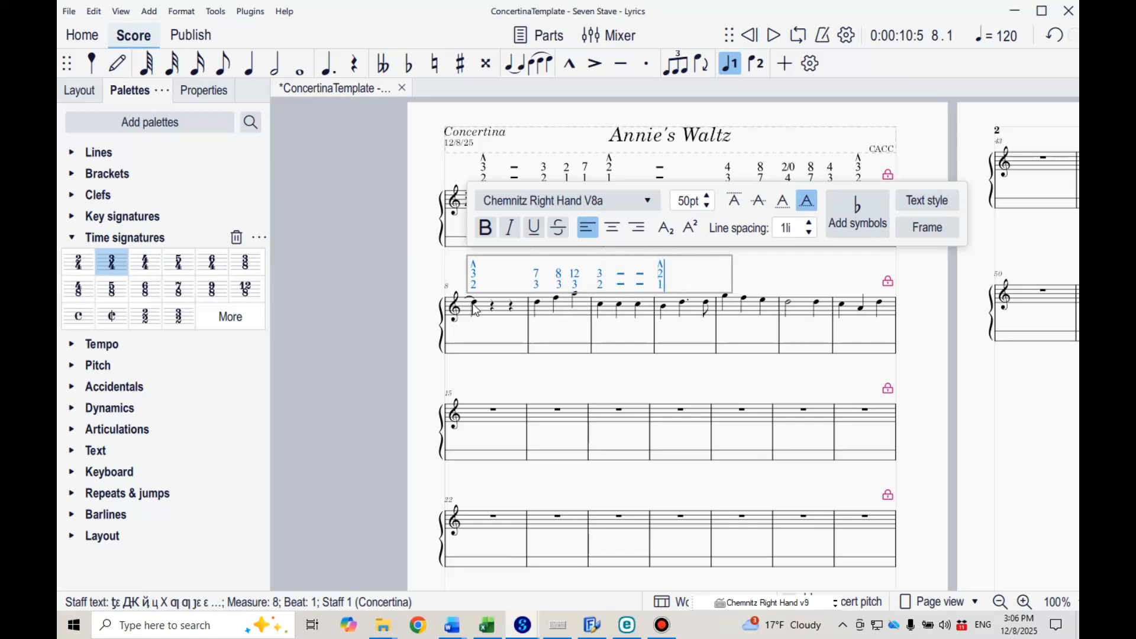
pyautogui.press('Delete')
pyautogui.press('Delete')
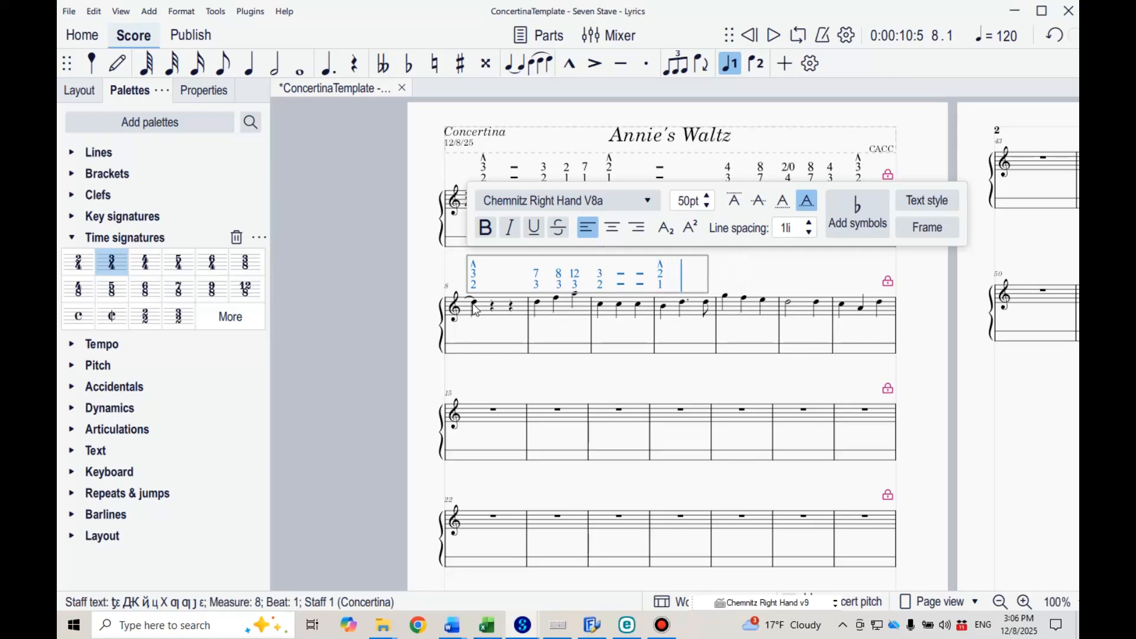
pyautogui.write('ʈ')
pyautogui.press('Left')
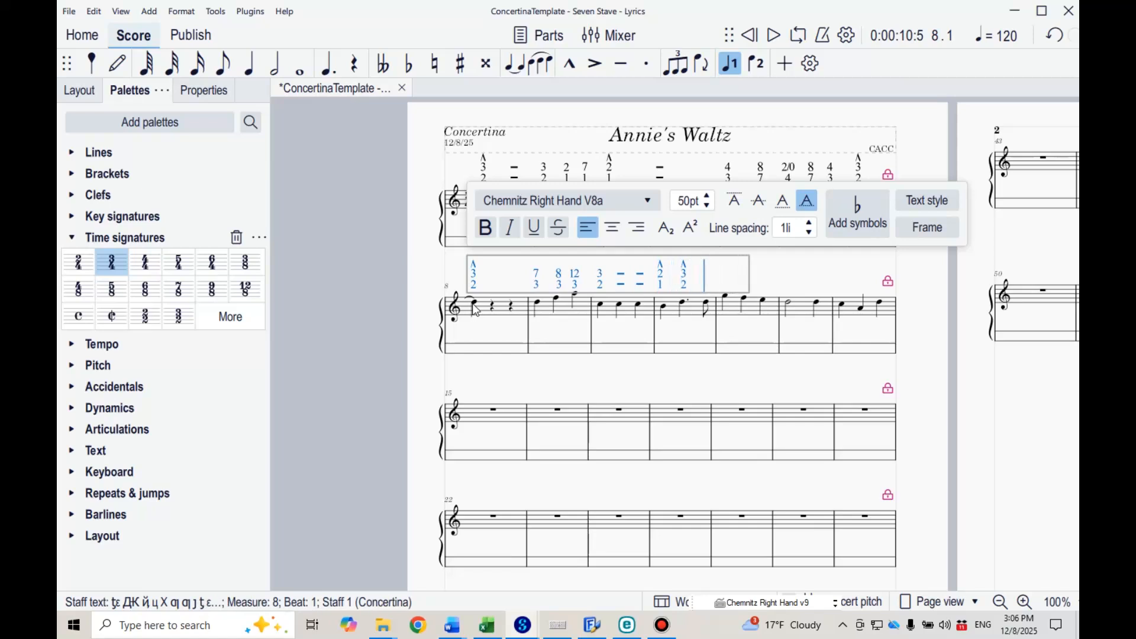
# Place the double-dash symbol above the eighth note at the end of measure 11
pyautogui.write('ɑ')
pyautogui.press('Left')
pyautogui.press('Left')
pyautogui.press('Delete')
pyautogui.press('Right')
pyautogui.press('Right')
pyautogui.press('Left')
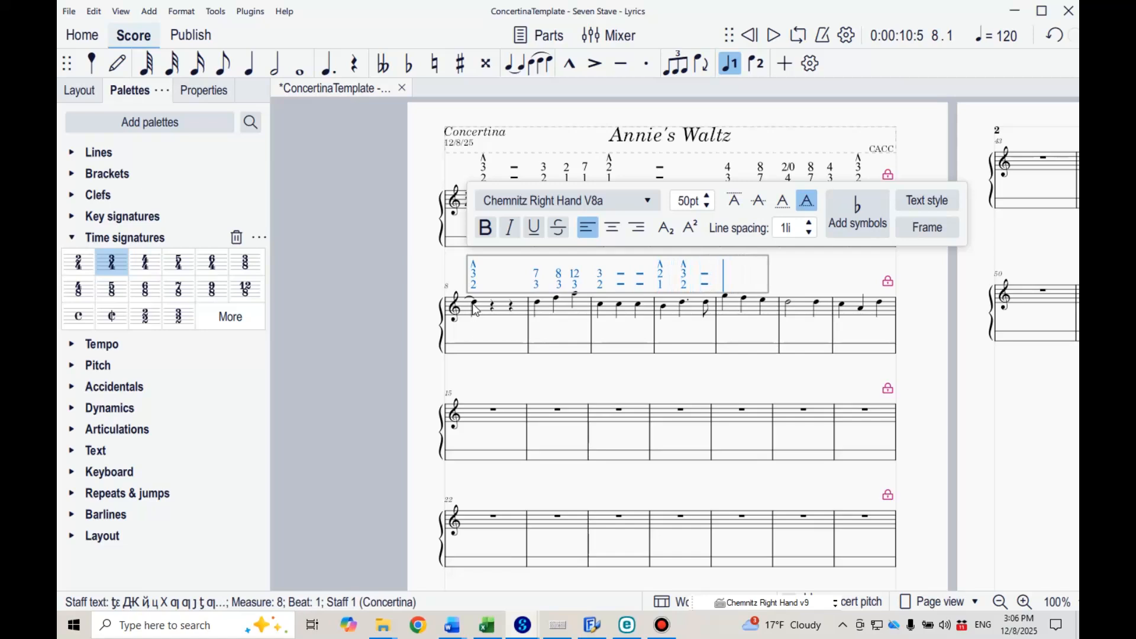
# Label measure 12 with 2/0 over 4, 8 over 7 and 4 over 3, and measure 13 with Λ 3 over 2 and Λ over dashes
pyautogui.write('2/0 4')
pyautogui.press('Left')
pyautogui.press('Left')
pyautogui.press('Left')
pyautogui.press('Delete')
pyautogui.press('Right')
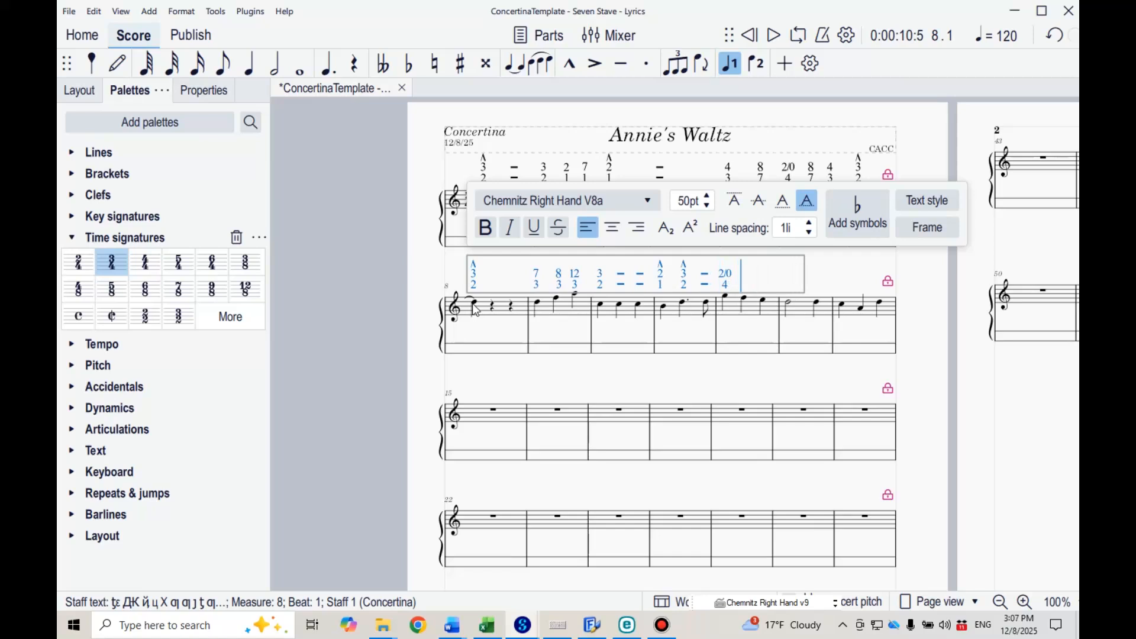
pyautogui.press('Left')
pyautogui.press('Right')
pyautogui.press('Left')
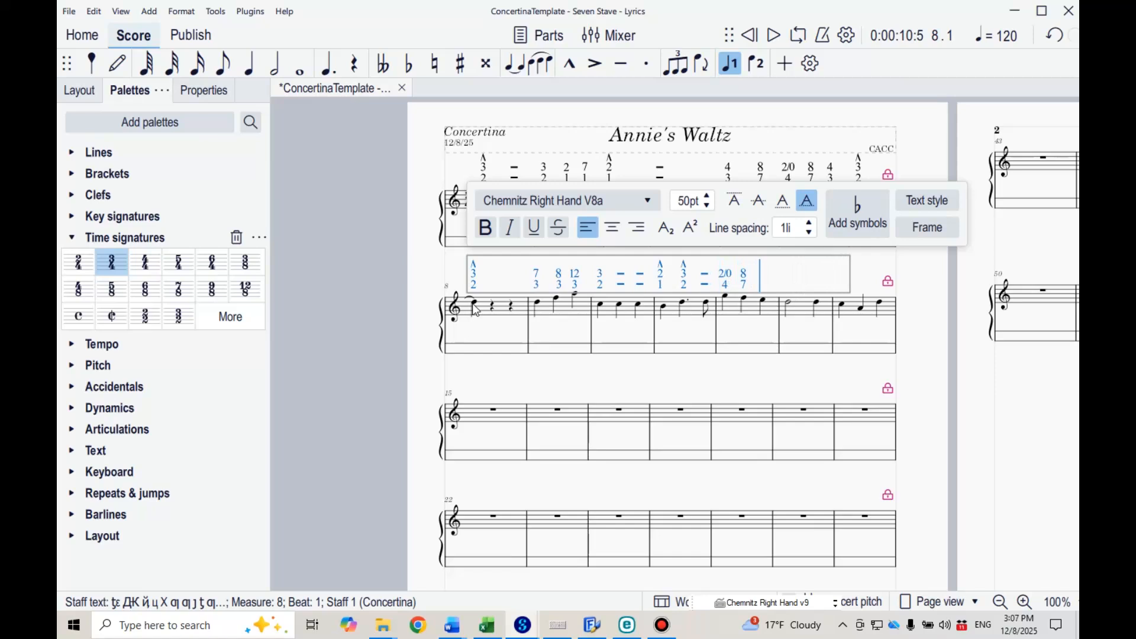
pyautogui.write('43')
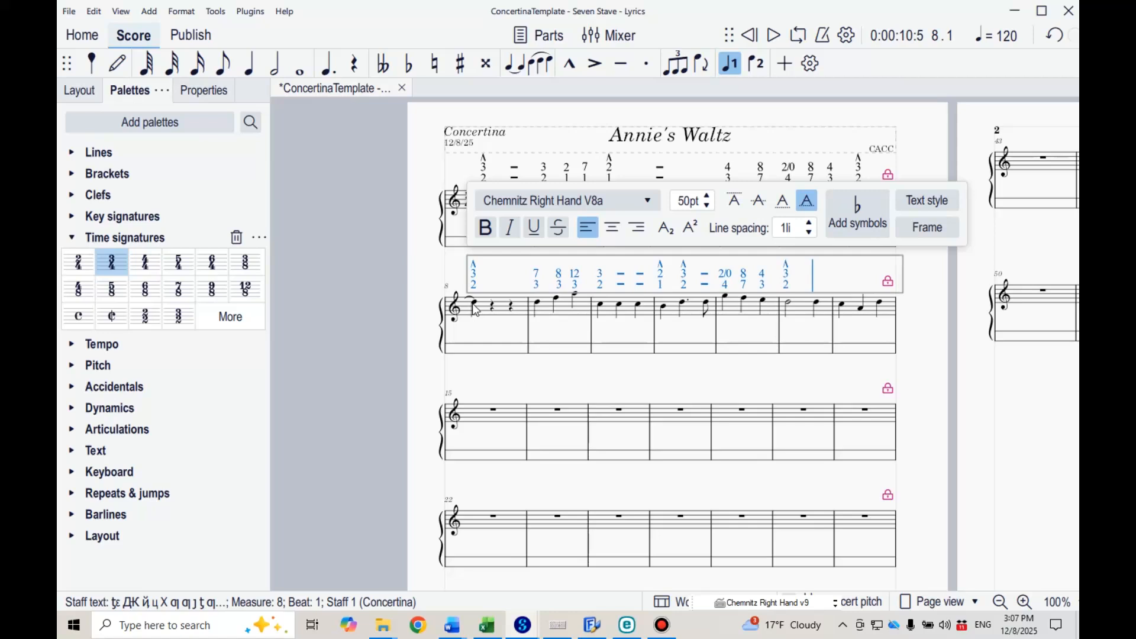
pyautogui.write(' -')
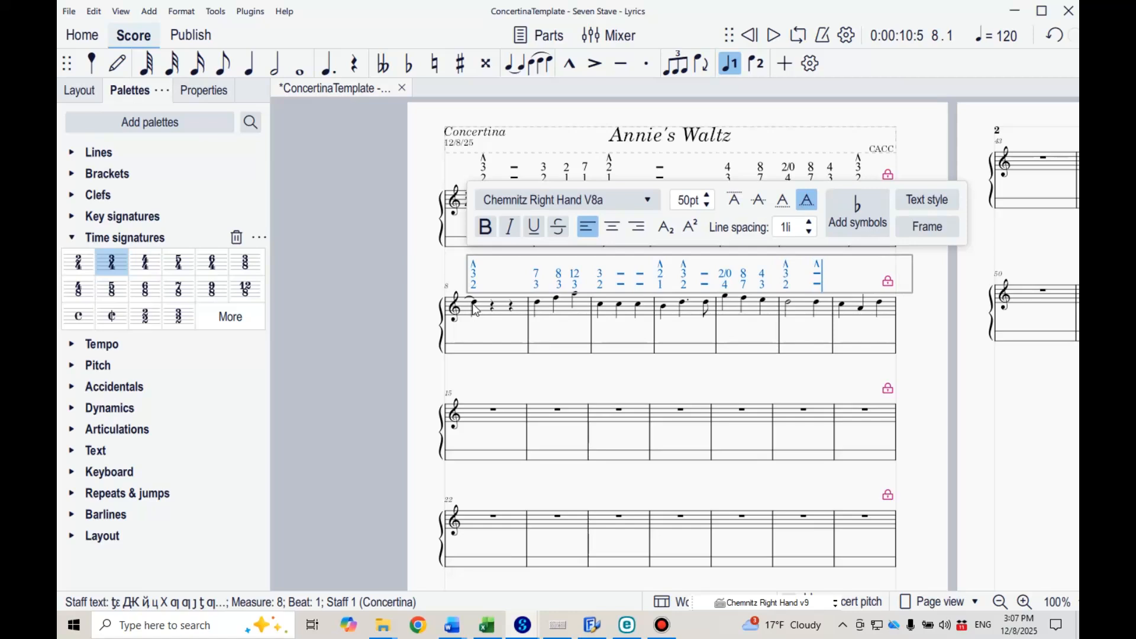
# Label the three notes of measure 14 with 3 over 2, 2 over 1 and 7 over 1, adjusting the spacing, and finish the staff text
pyautogui.press('BackSpace')
pyautogui.write('X   ')
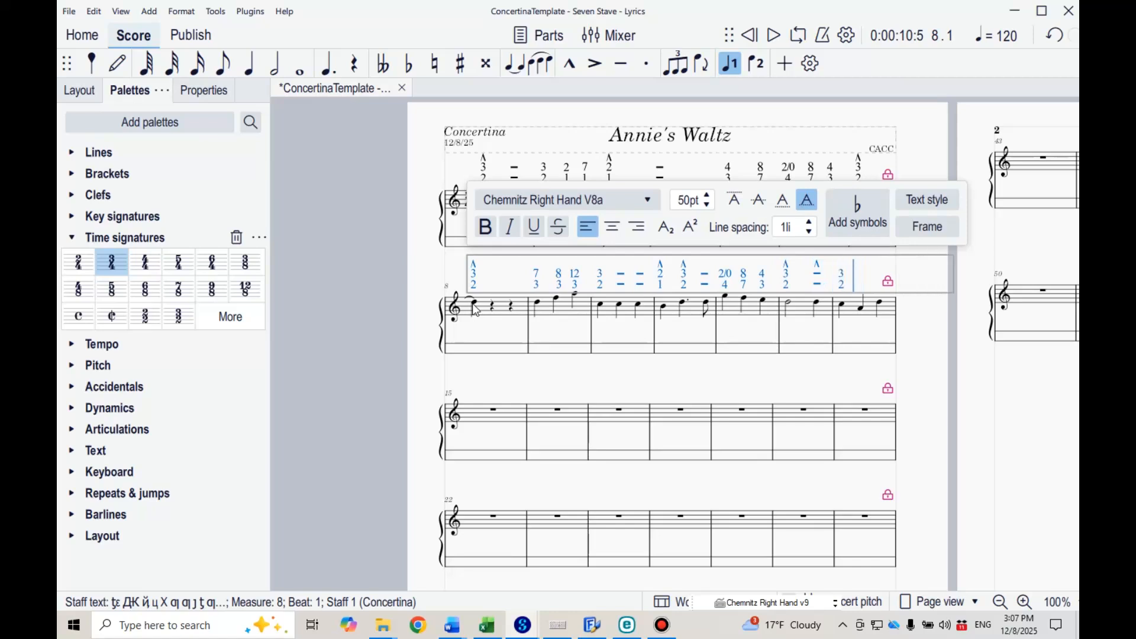
pyautogui.write(' 21')
pyautogui.press('Left')
pyautogui.press('Left')
pyautogui.press('Left')
pyautogui.press('Delete')
pyautogui.press('Delete')
pyautogui.press('Right')
pyautogui.write('7')
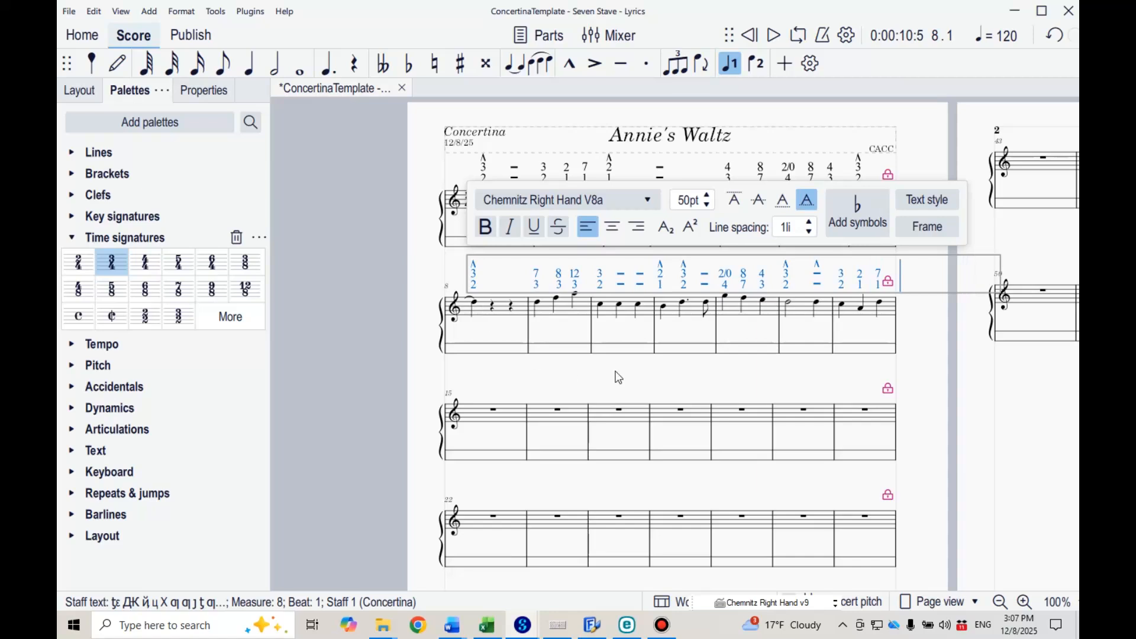
pyautogui.click(925, 370)
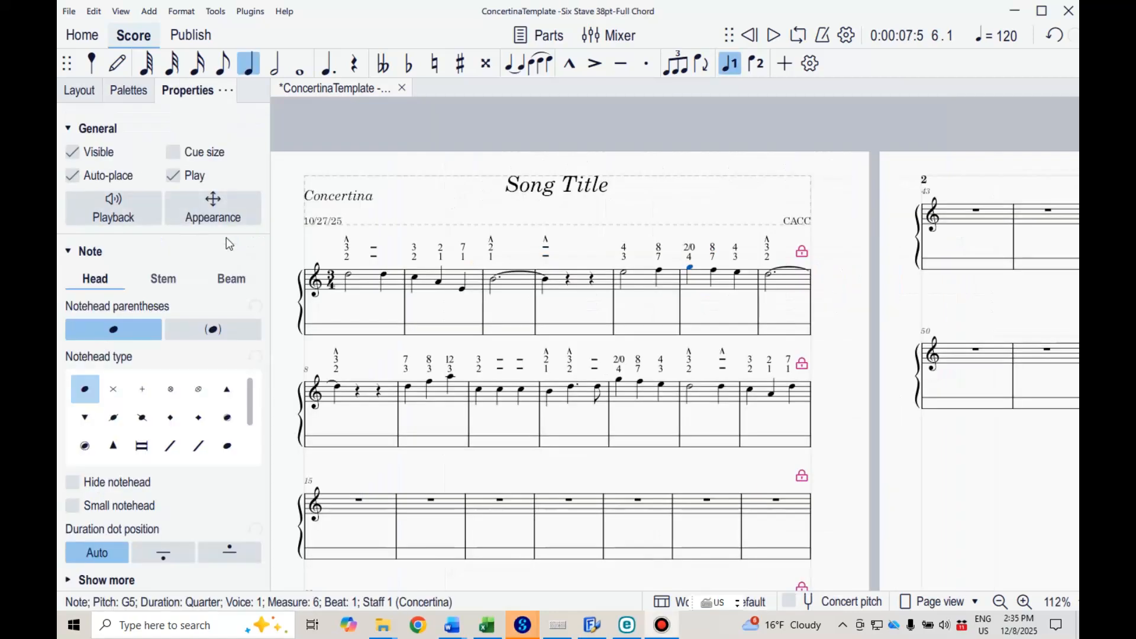
# Switch the input layout to Chemnitz Left Hand V7 and enter the A chord symbol with triple dashes as a lyric in measure 1
pyautogui.scroll(1, 327, 251)
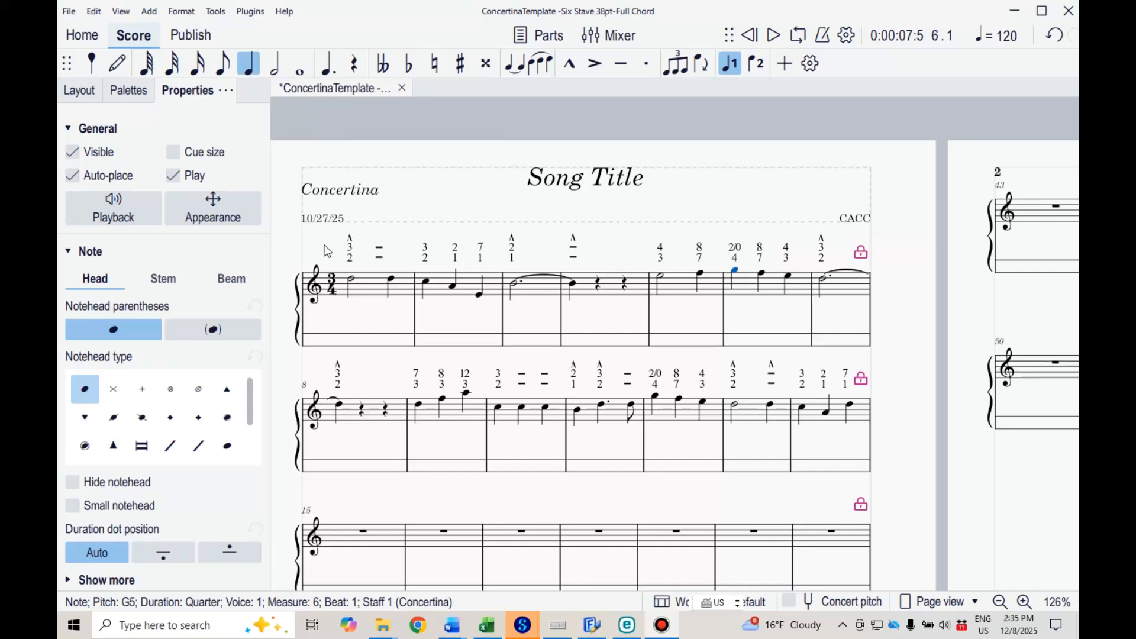
pyautogui.click(352, 282)
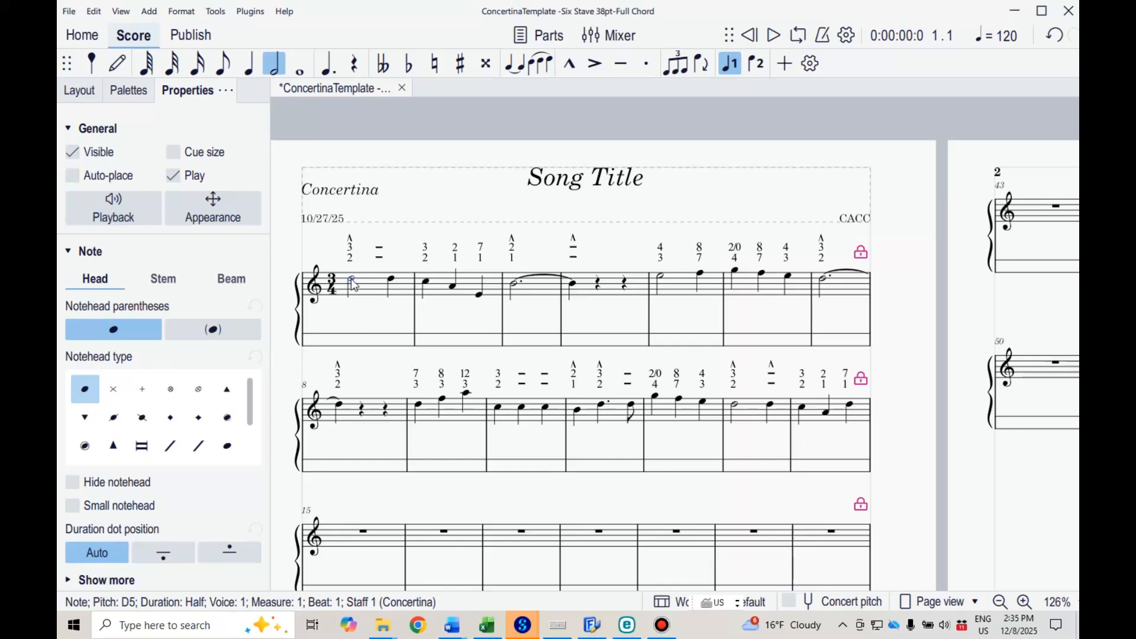
pyautogui.hotkey('ctrl', 'l')
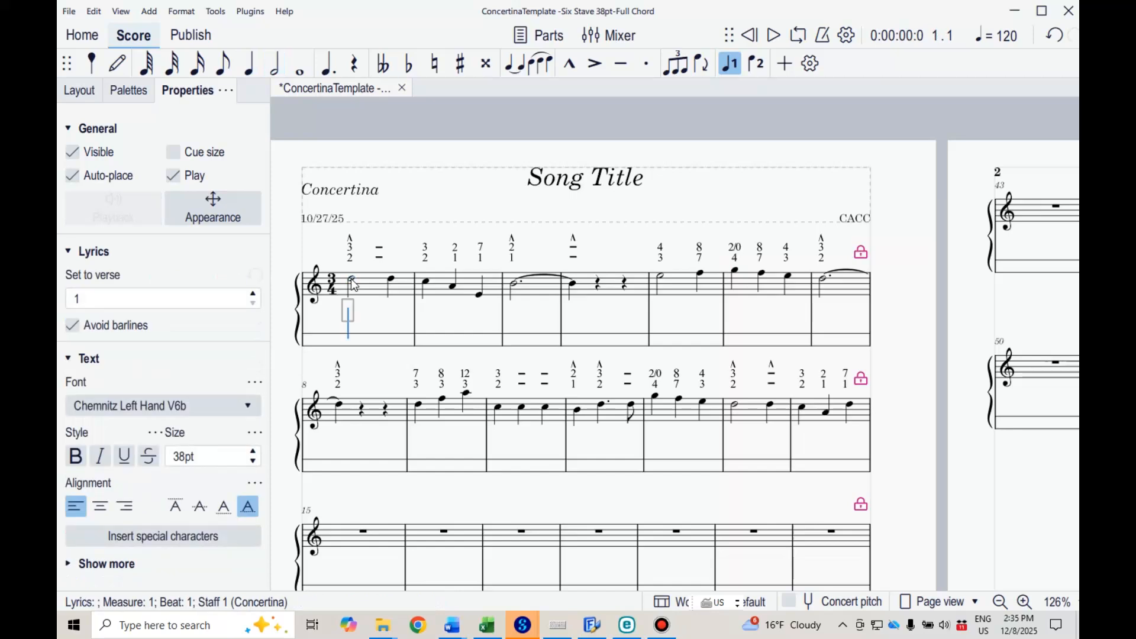
pyautogui.press('super+space')
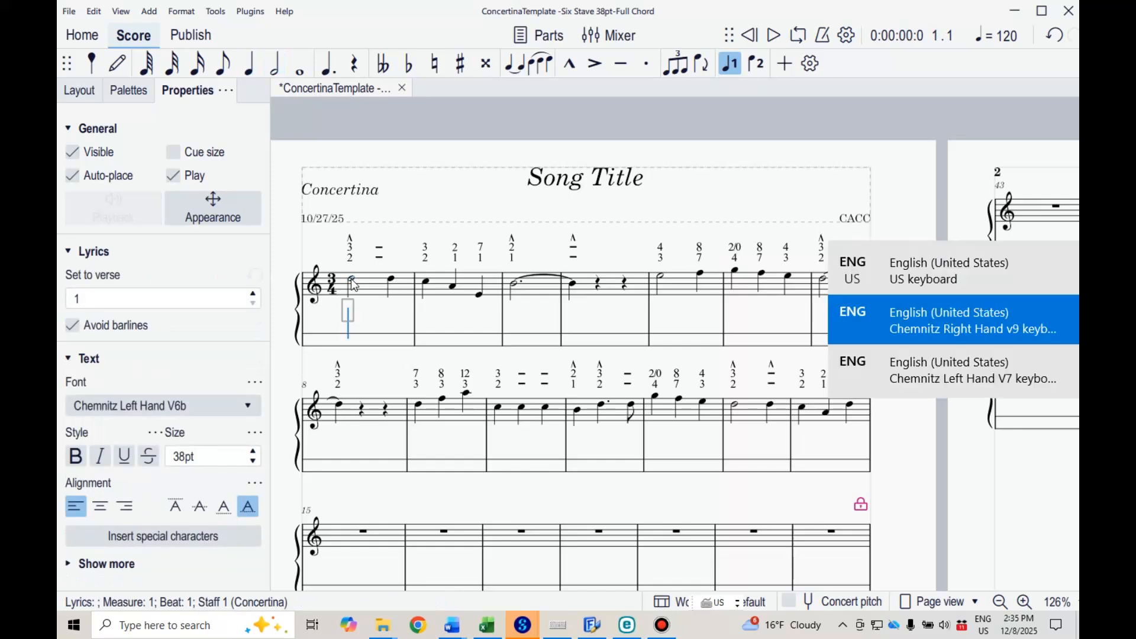
pyautogui.press('super+space')
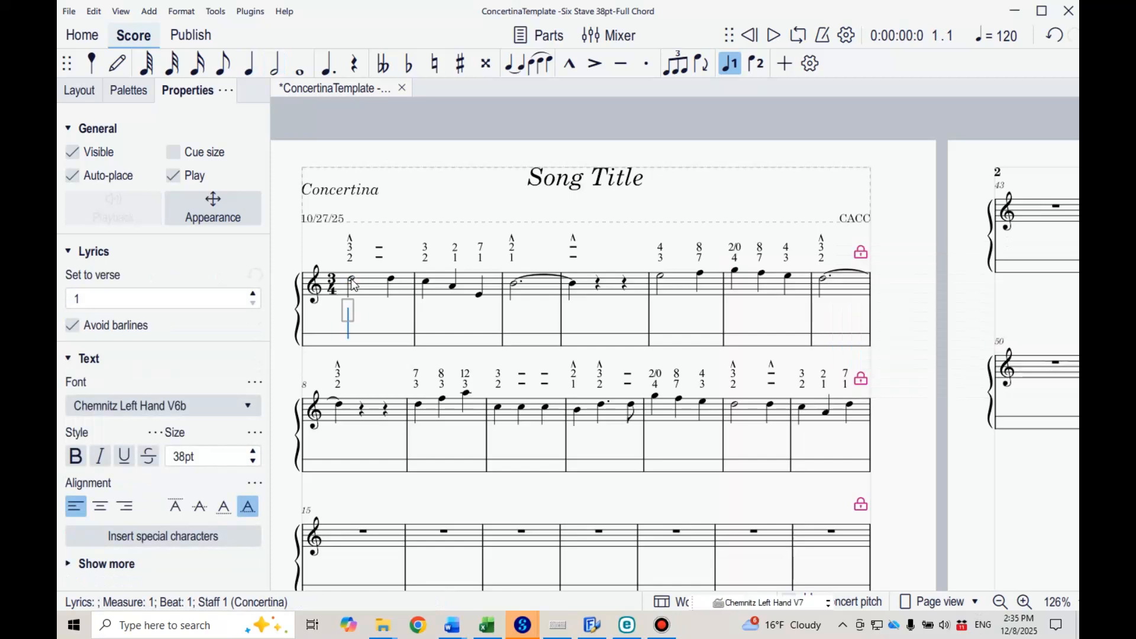
pyautogui.write('ðə')
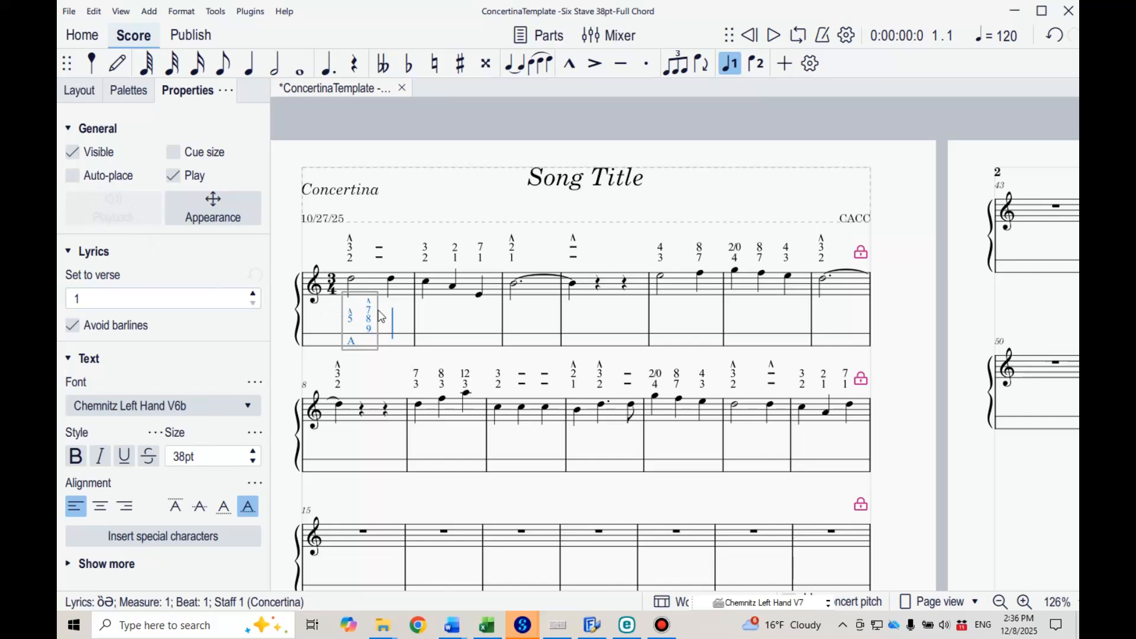
pyautogui.write('æ')
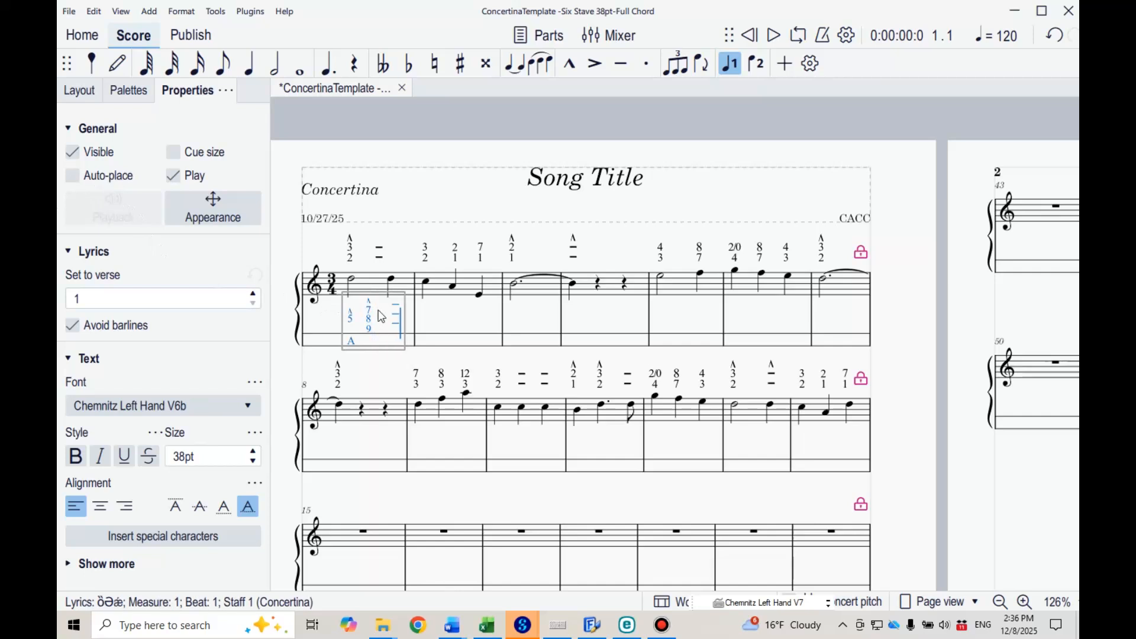
# Enter the D7 chord lyric under the first note of measure 2 and triple dashes under its third note
pyautogui.press('space')
pyautogui.press('space')
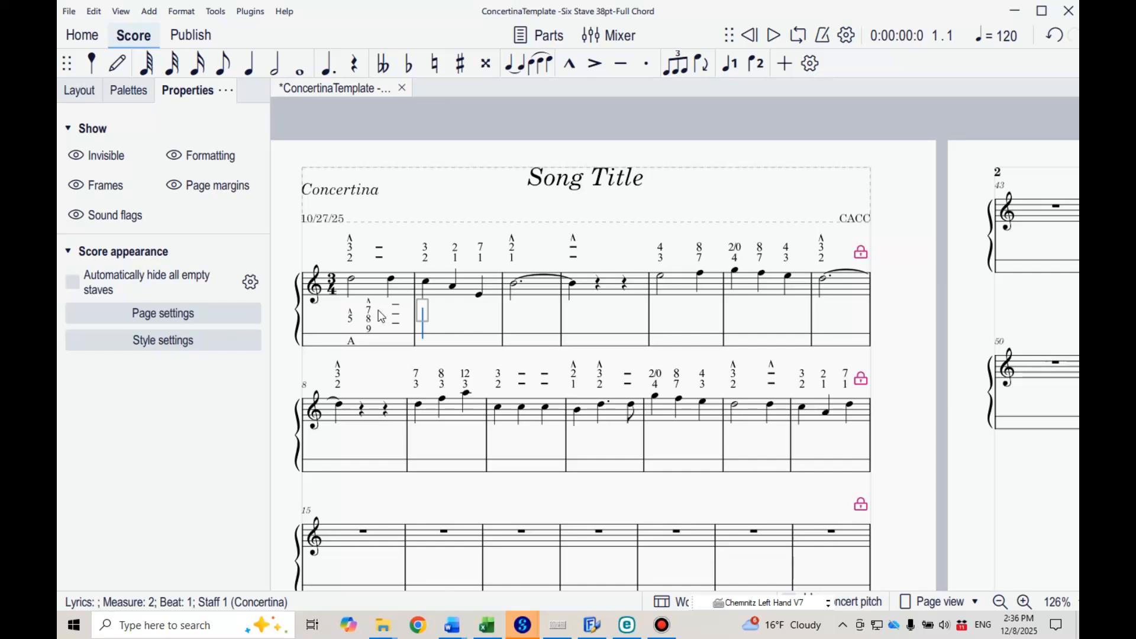
pyautogui.write('E')
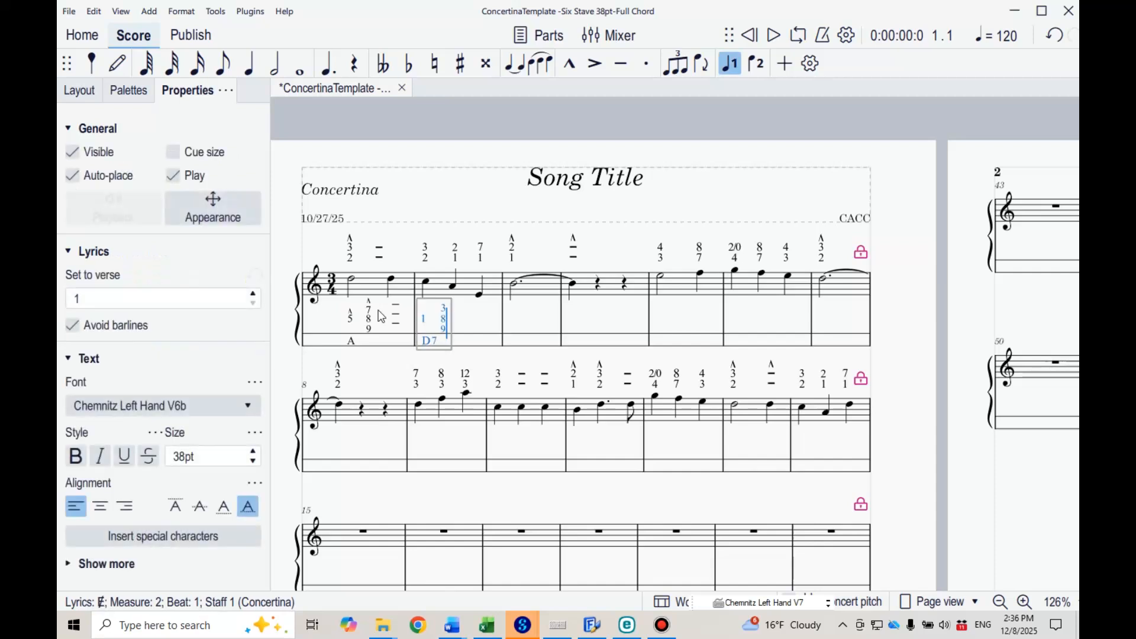
pyautogui.press('space')
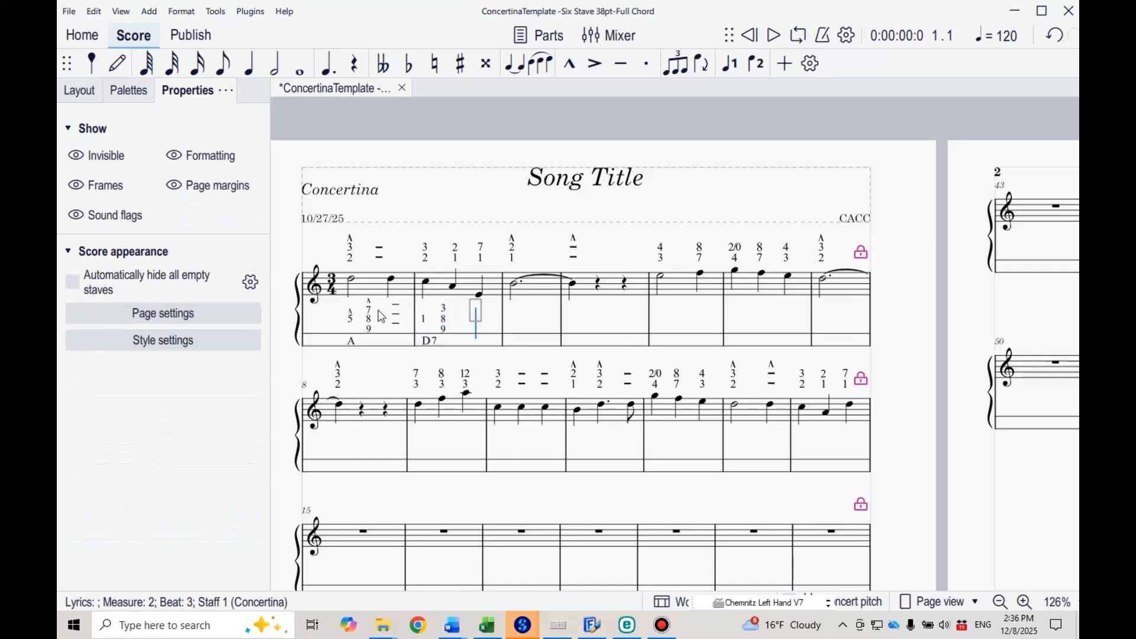
pyautogui.write('æ')
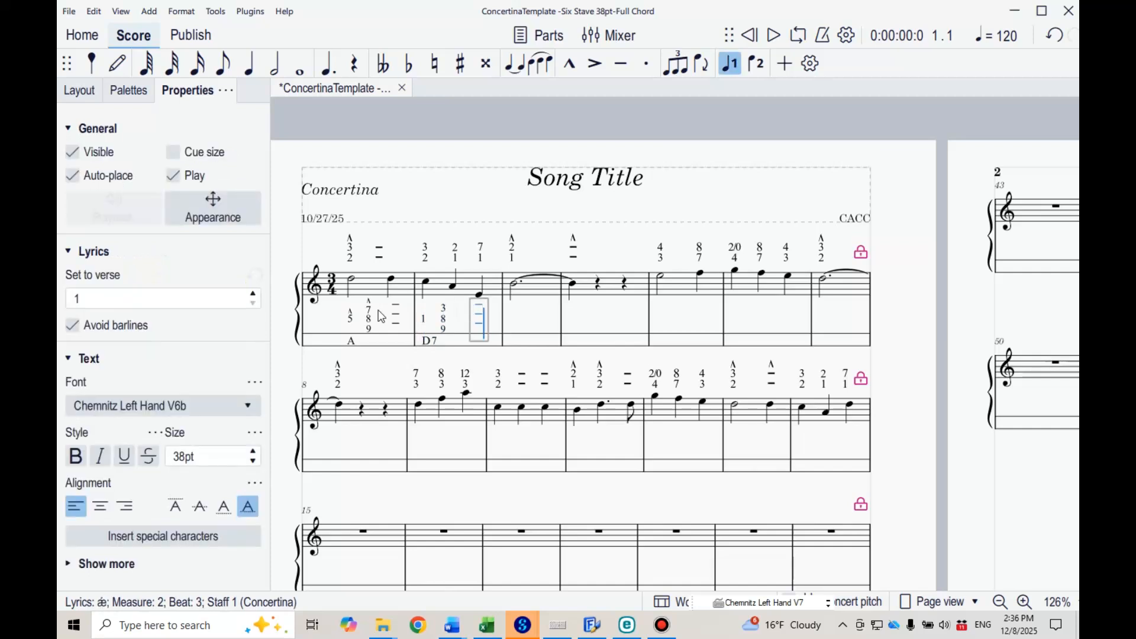
# Enter the G7 chord lyric under the first note of measure 3 and turn off its automatic placement
pyautogui.press('space')
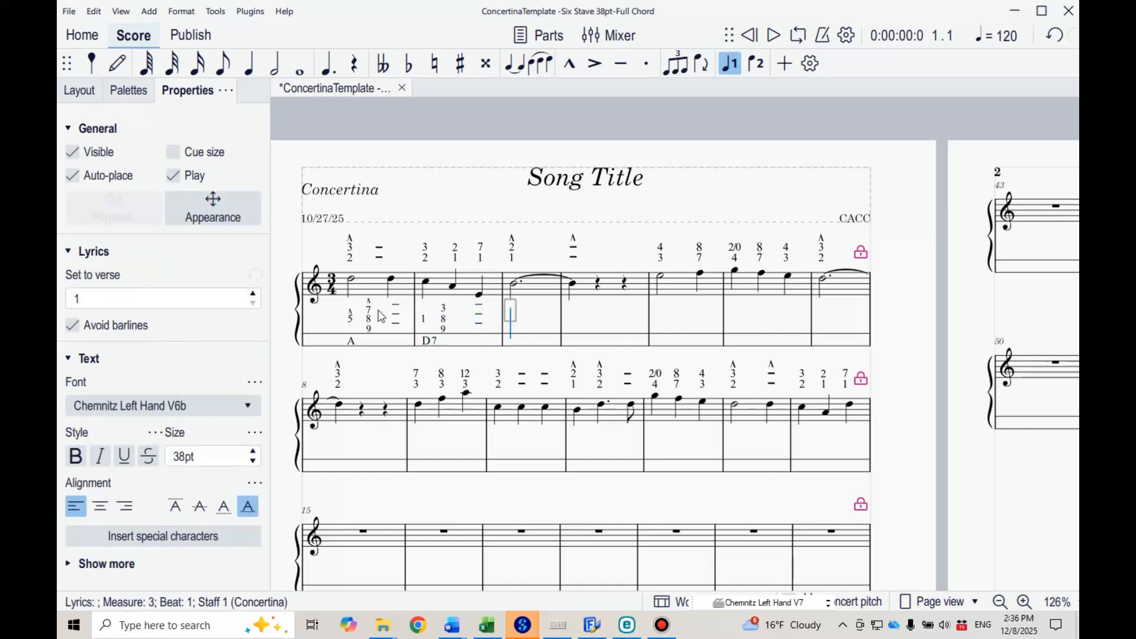
pyautogui.write('ŋ')
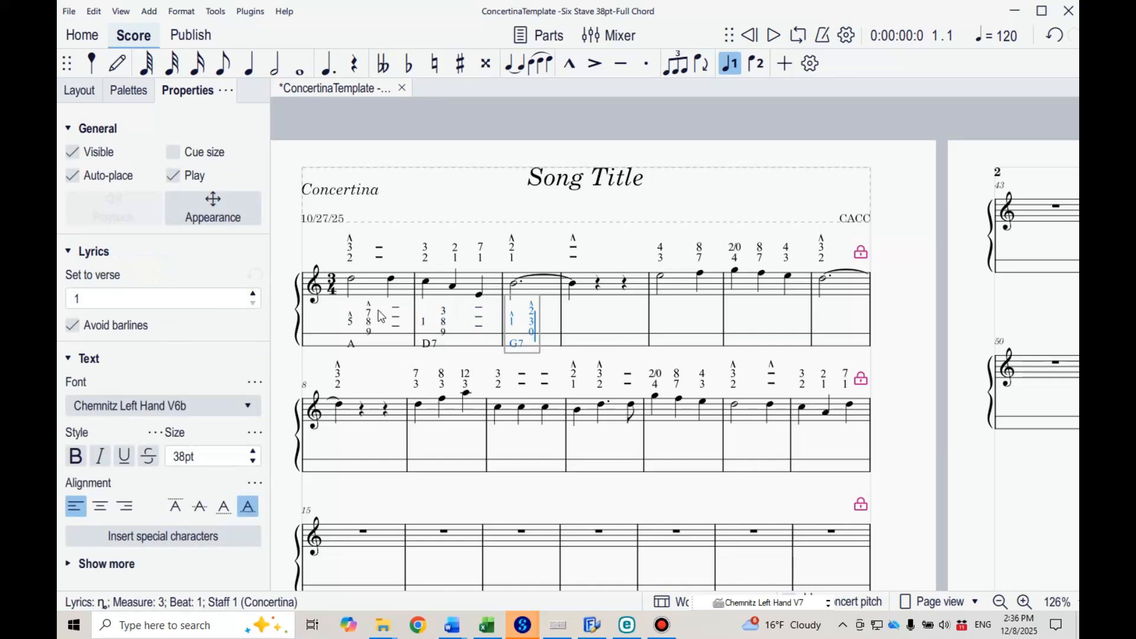
pyautogui.click(100, 179)
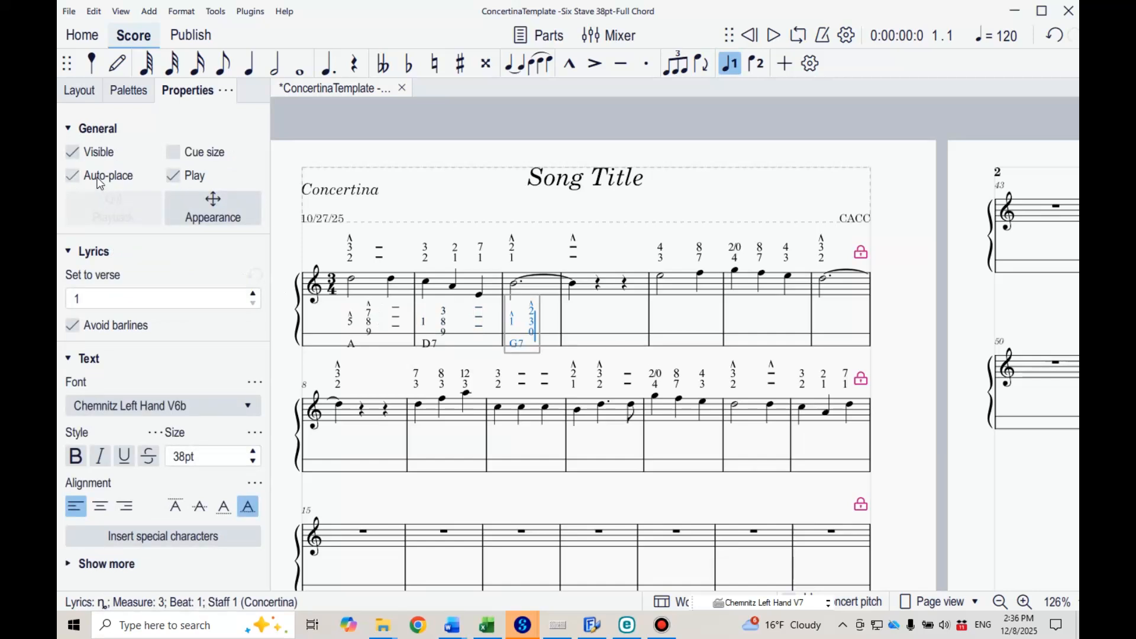
# Add a repeat-measure symbol as a lyric under the first quarter rest of measure 4
pyautogui.click(599, 290)
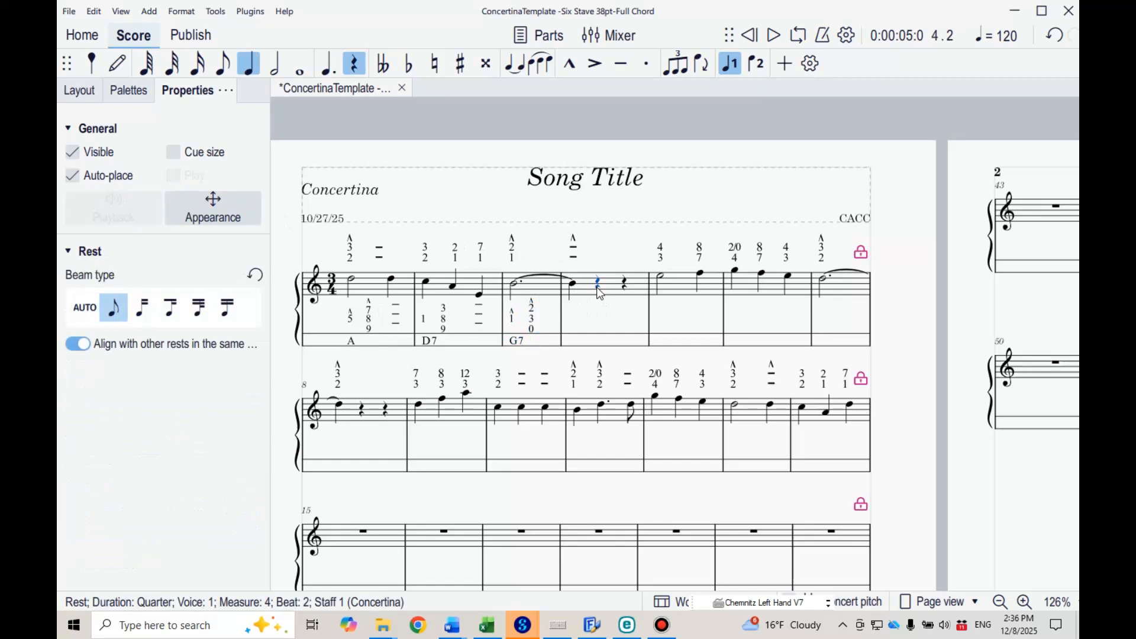
pyautogui.hotkey('ctrl', 'l')
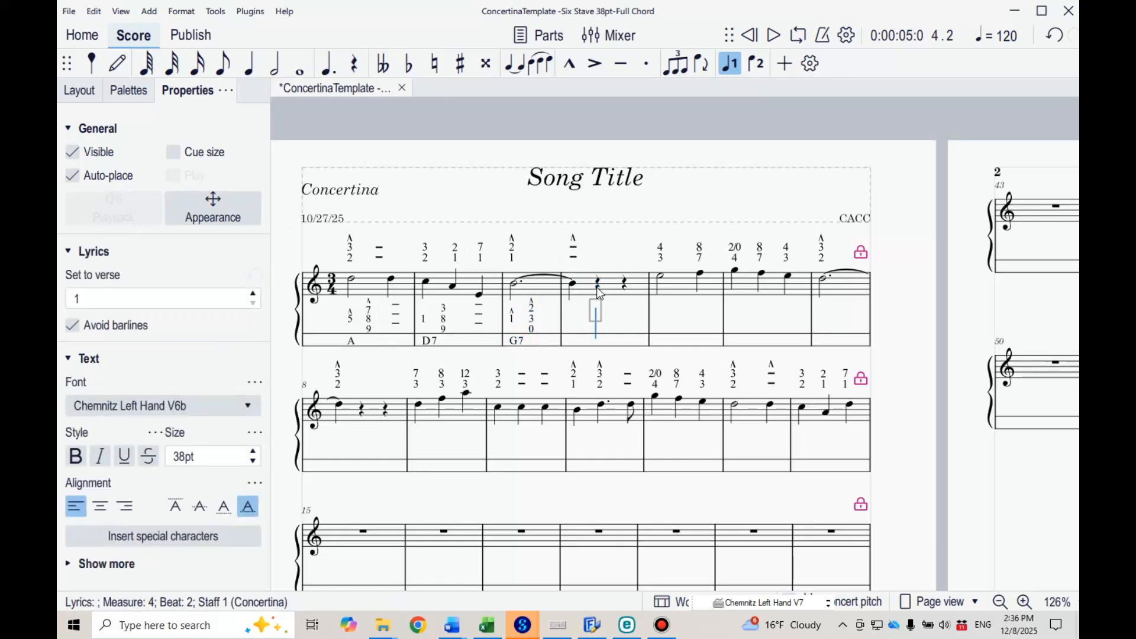
pyautogui.write('ȅ')
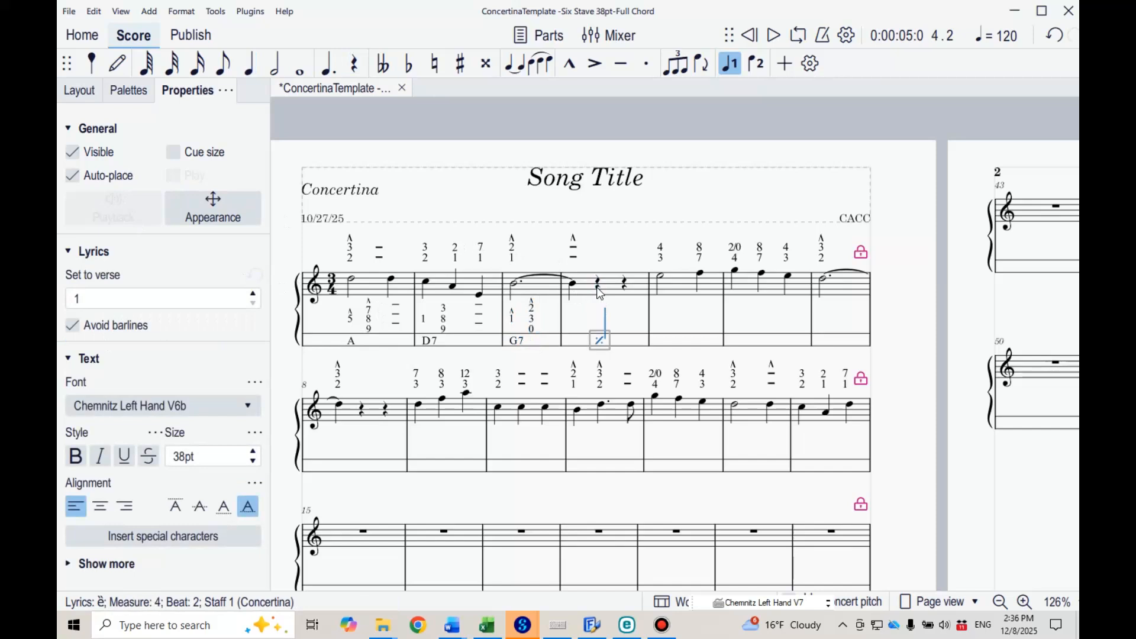
# Enter the C chord lyric under the half note of measure 5 and triple dashes under its last note
pyautogui.click(662, 278)
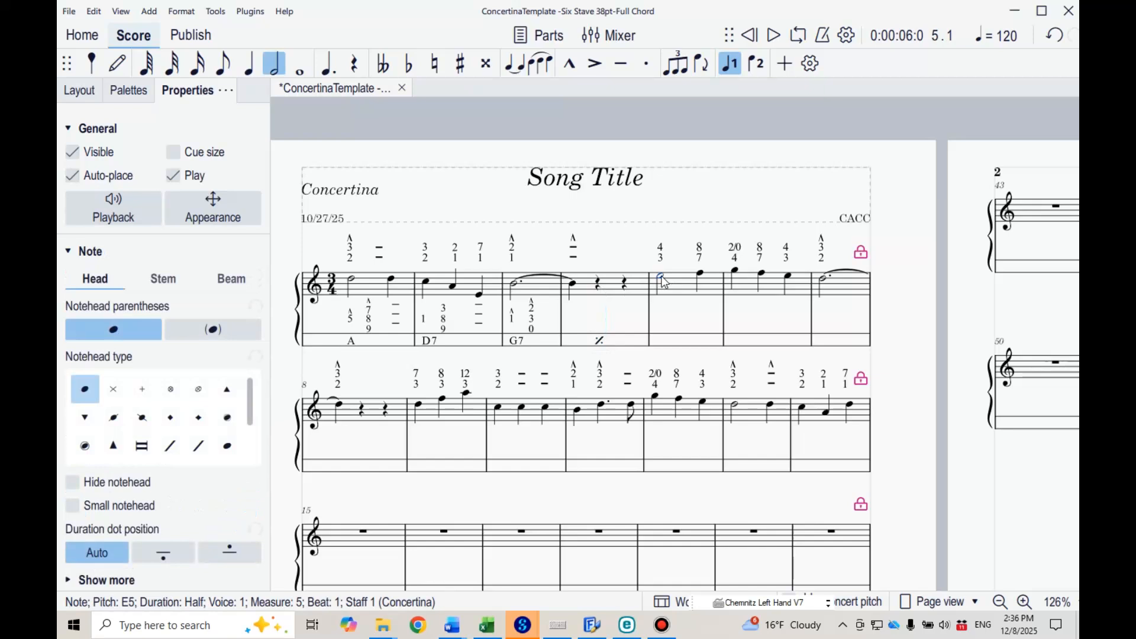
pyautogui.hotkey('ctrl', 'l')
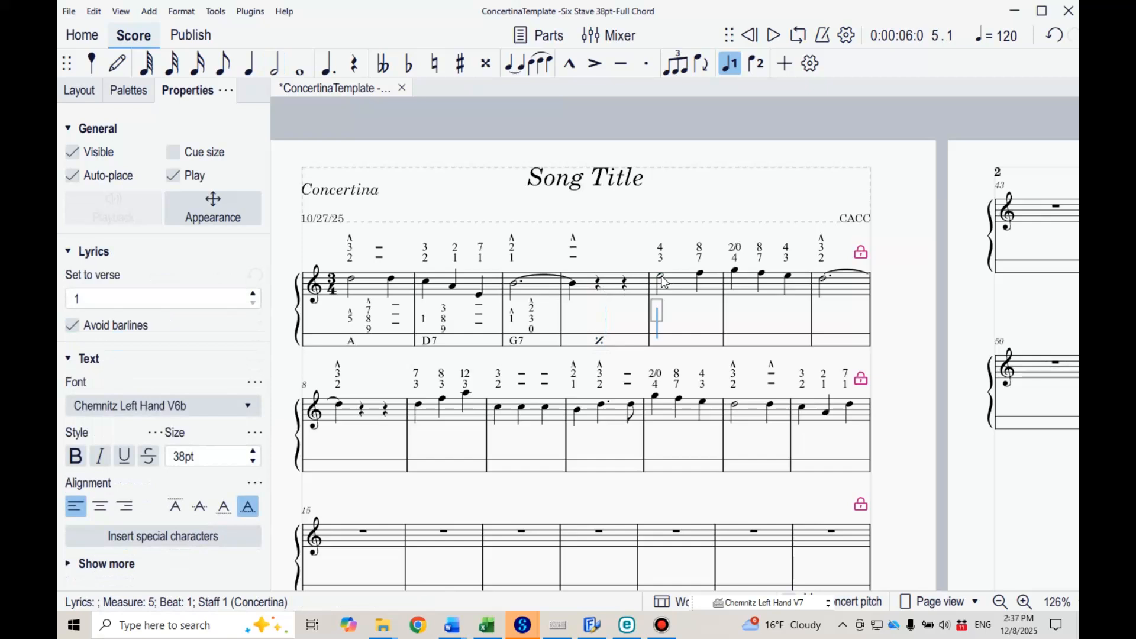
pyautogui.write('Ȧə')
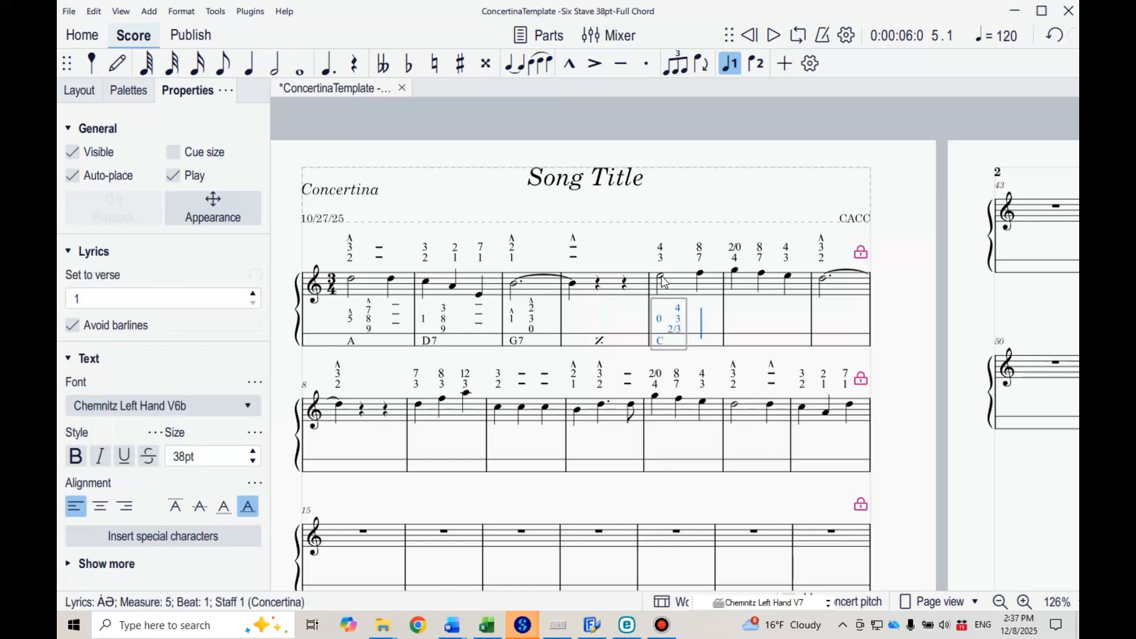
pyautogui.press('space')
pyautogui.write('æ')
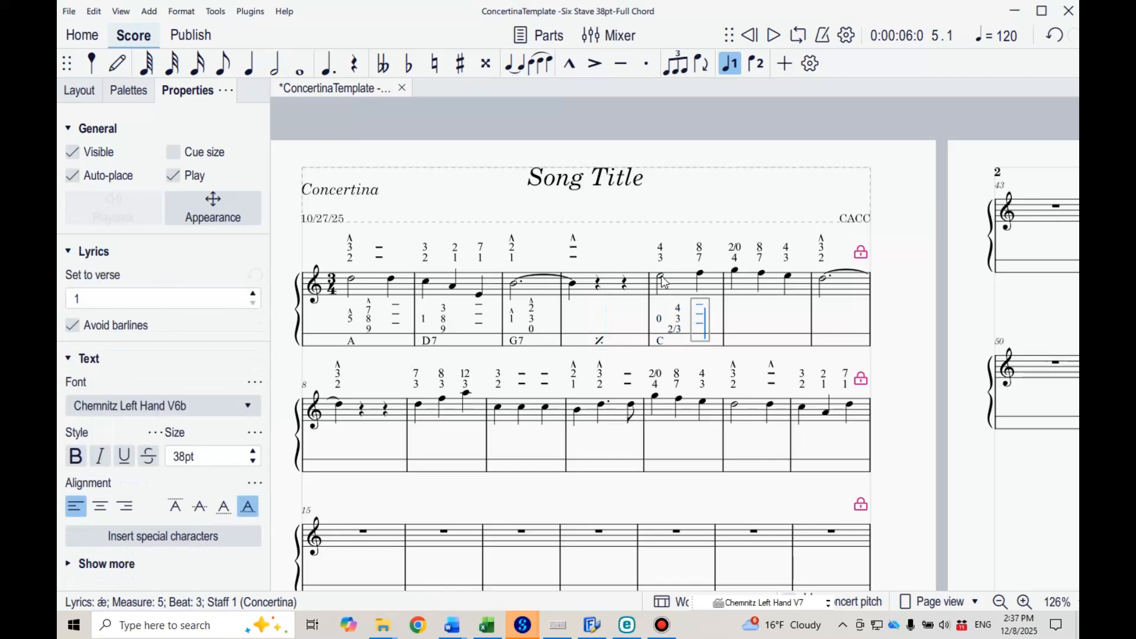
# Add a repeat-measure symbol as a lyric under the second note of measure 6
pyautogui.press('space')
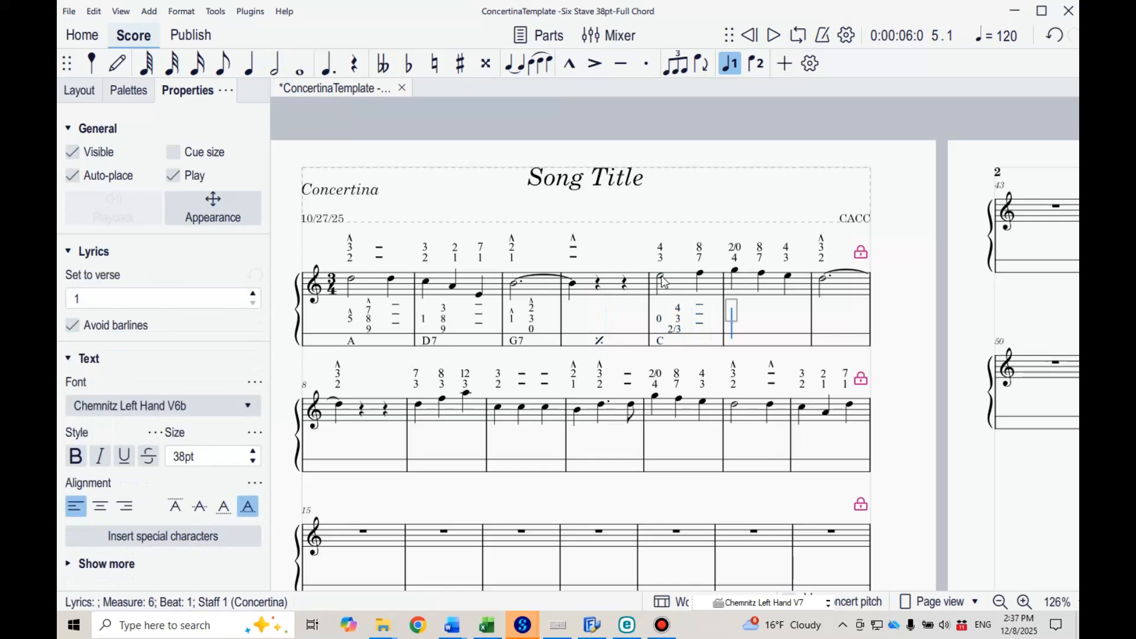
pyautogui.press('space')
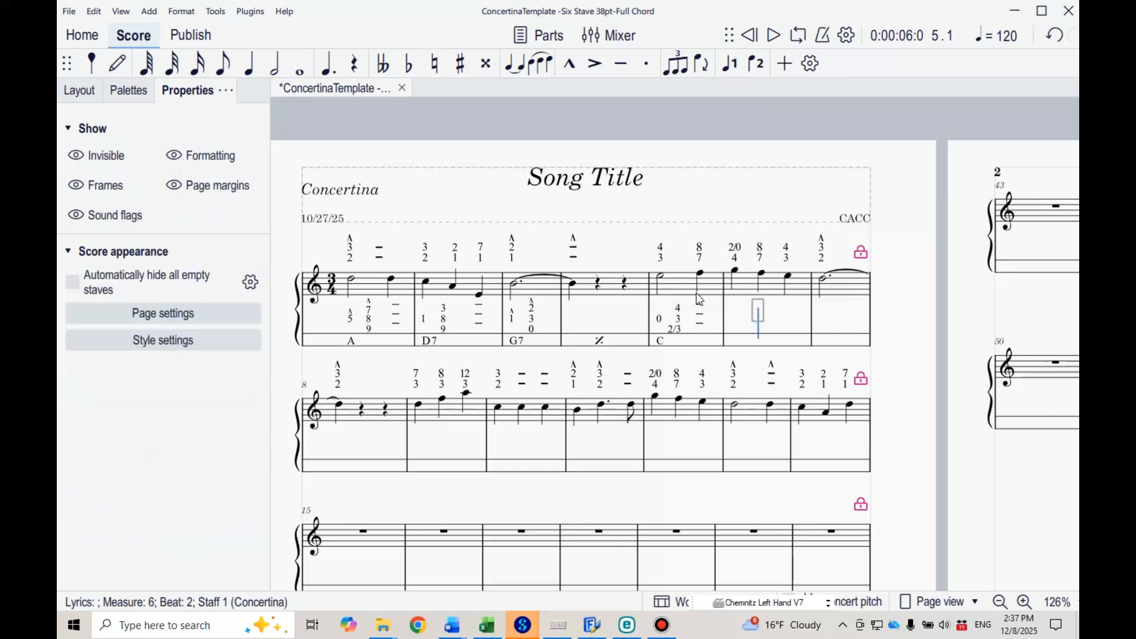
pyautogui.write('ȅ')
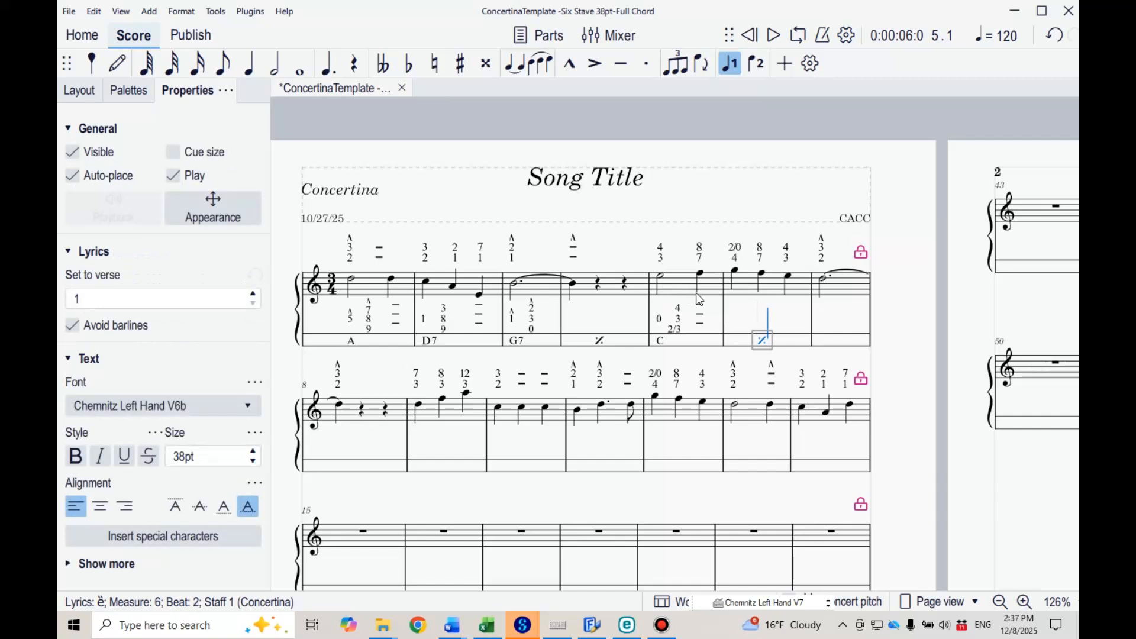
# Enter the chord name G as a lyric in measure 7 and shift it toward the middle of the measure
pyautogui.press('space')
pyautogui.press('space')
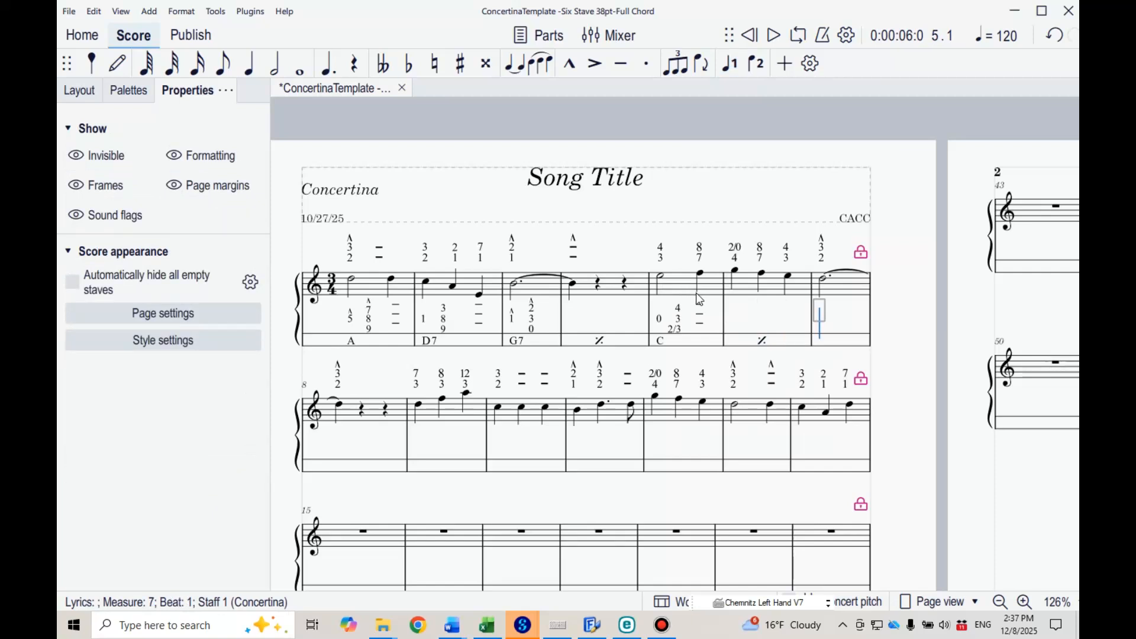
pyautogui.write('G')
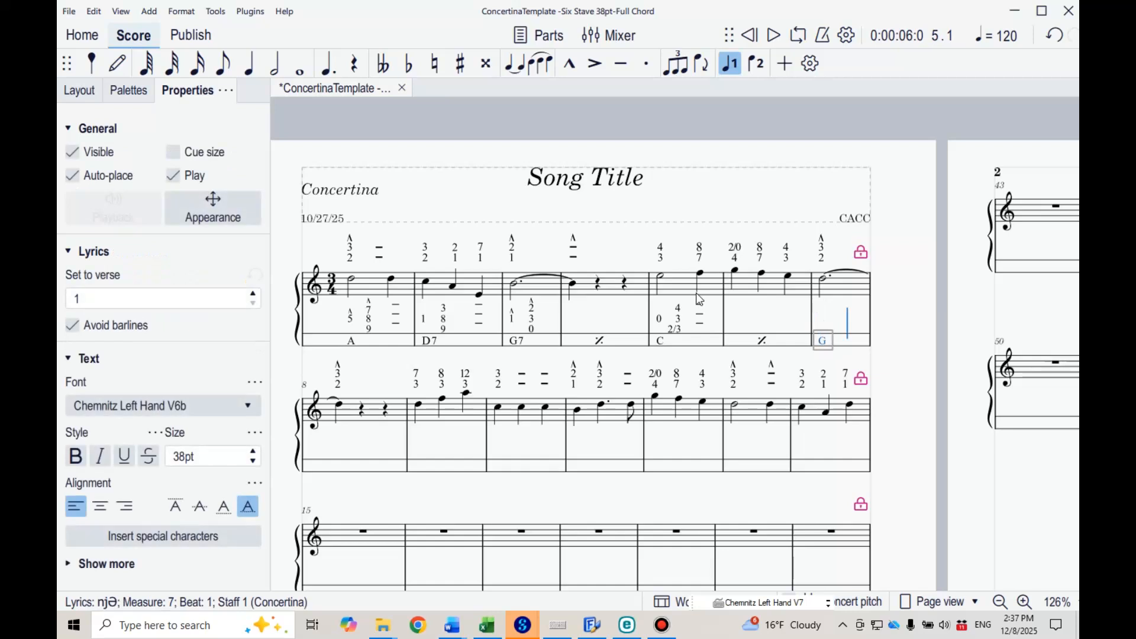
pyautogui.click(909, 332)
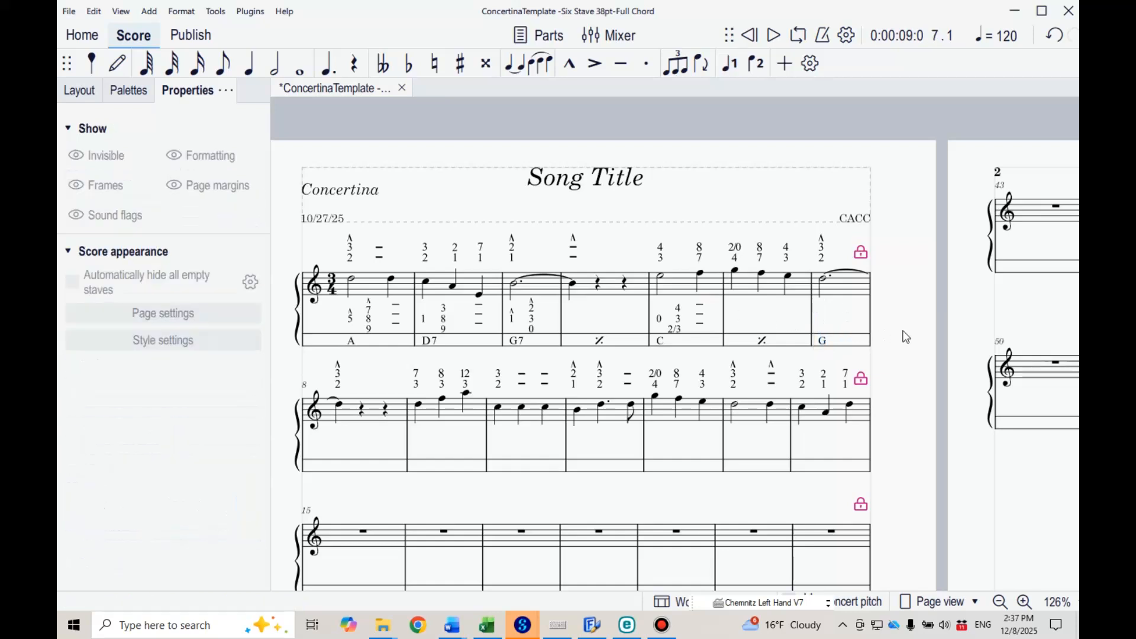
pyautogui.moveTo(826, 342)
pyautogui.mouseDown()
pyautogui.moveTo(843, 336)
pyautogui.moveTo(838, 357)
pyautogui.mouseUp()
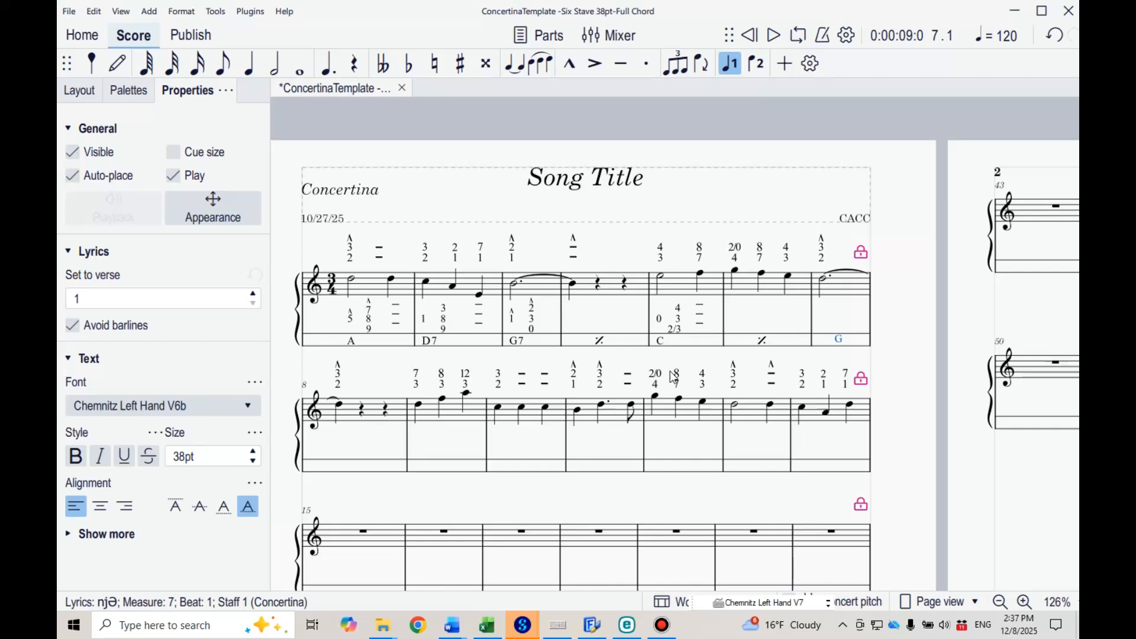
# Enter the chord name C as a lyric under the first quarter rest of measure 8
pyautogui.click(341, 410)
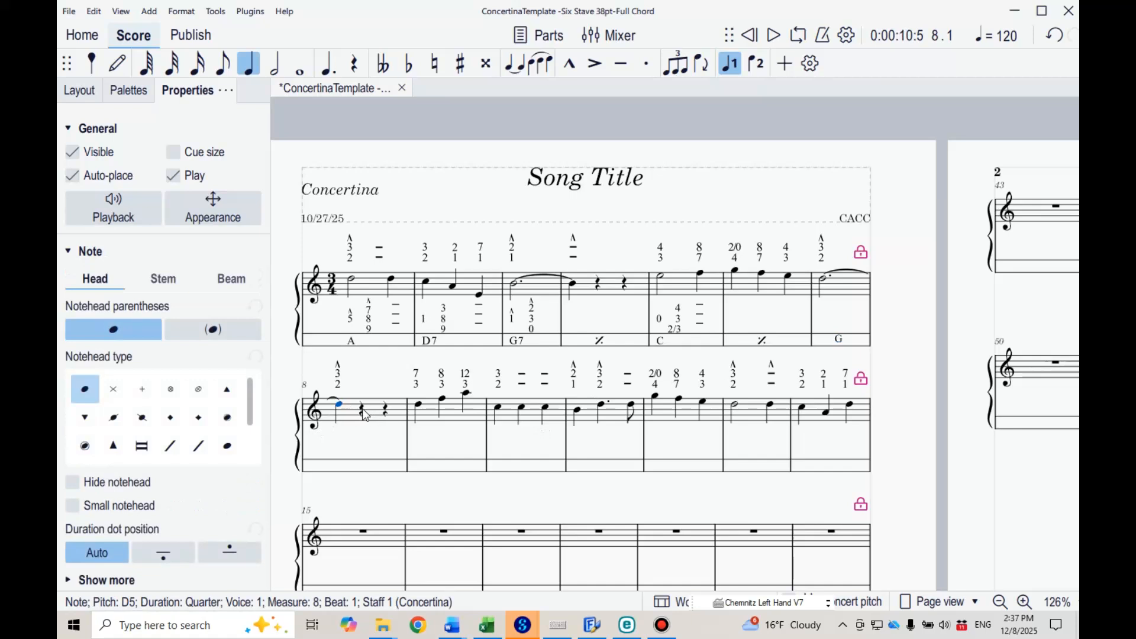
pyautogui.click(362, 411)
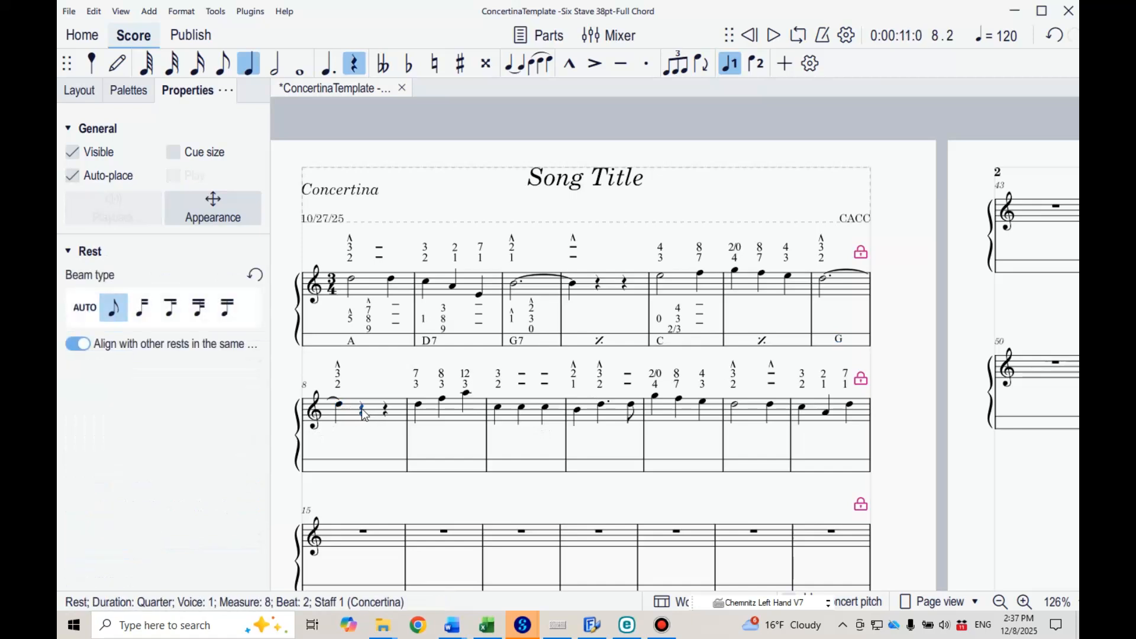
pyautogui.hotkey('ctrl', 'l')
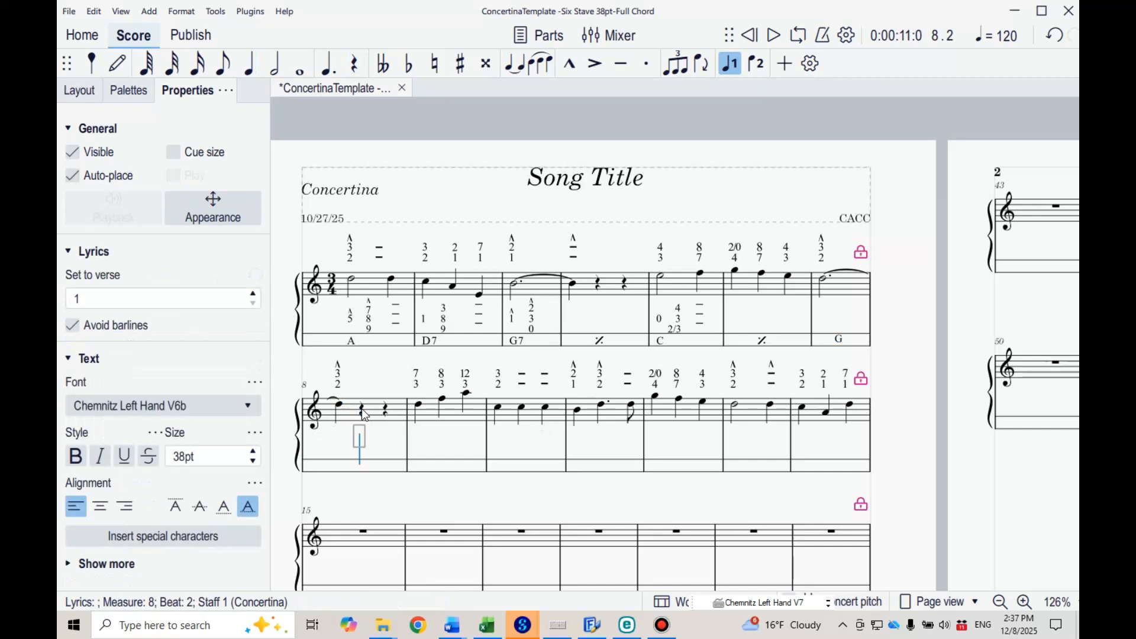
pyautogui.write('ǹə')
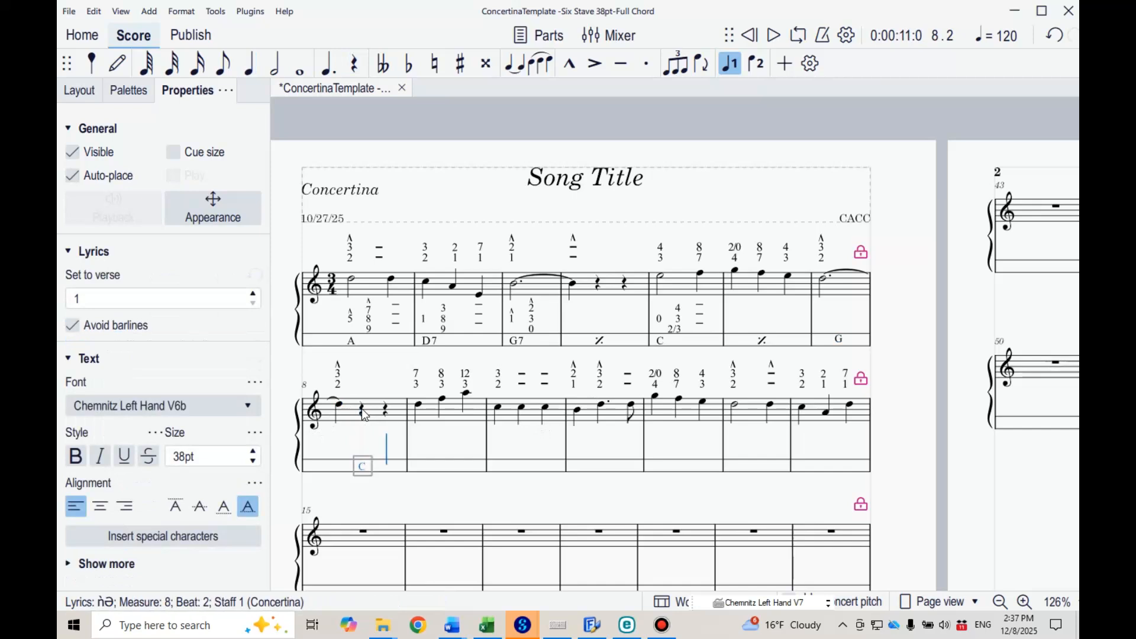
# Enter the D7 chord lyric under the second note of measure 9 and a repeat-measure symbol under the second note of measure 10
pyautogui.click(445, 400)
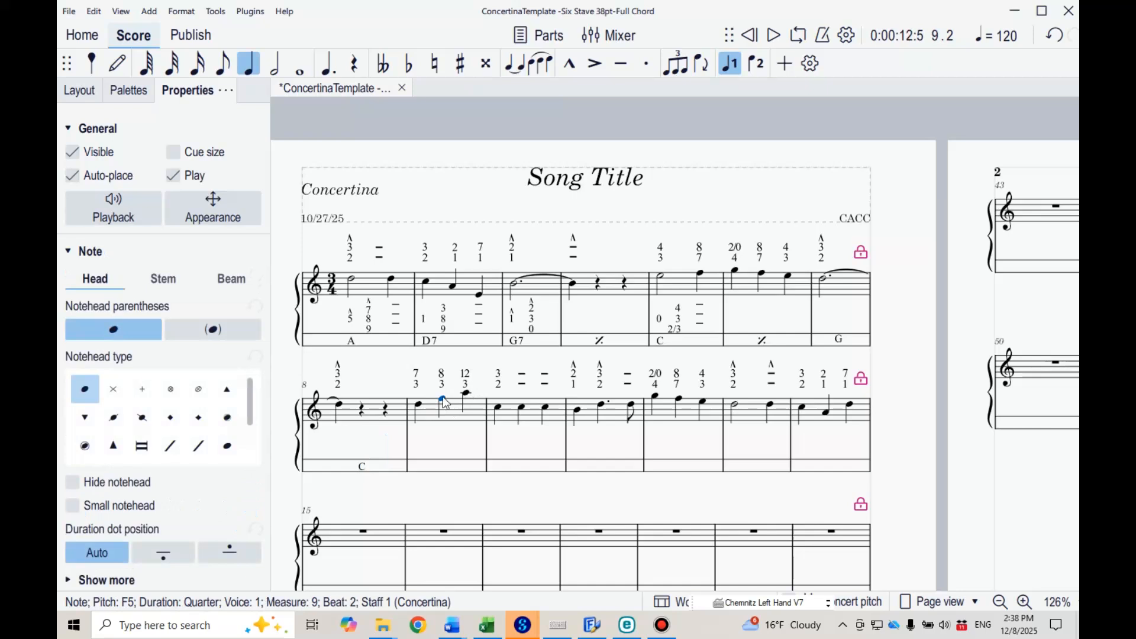
pyautogui.hotkey('ctrl', 'l')
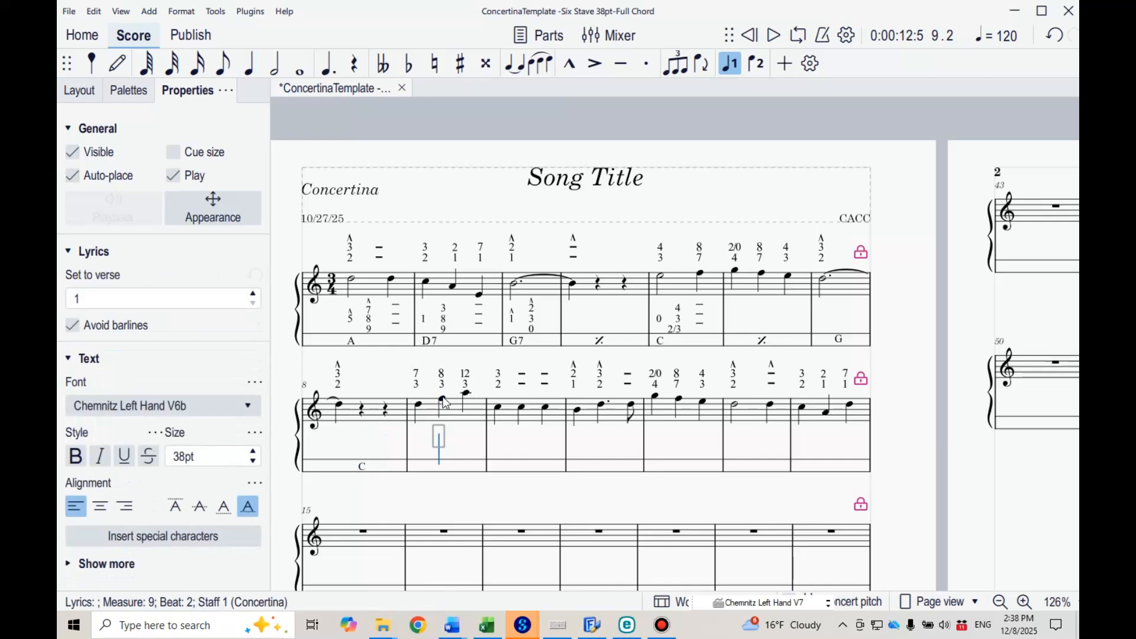
pyautogui.write('D7')
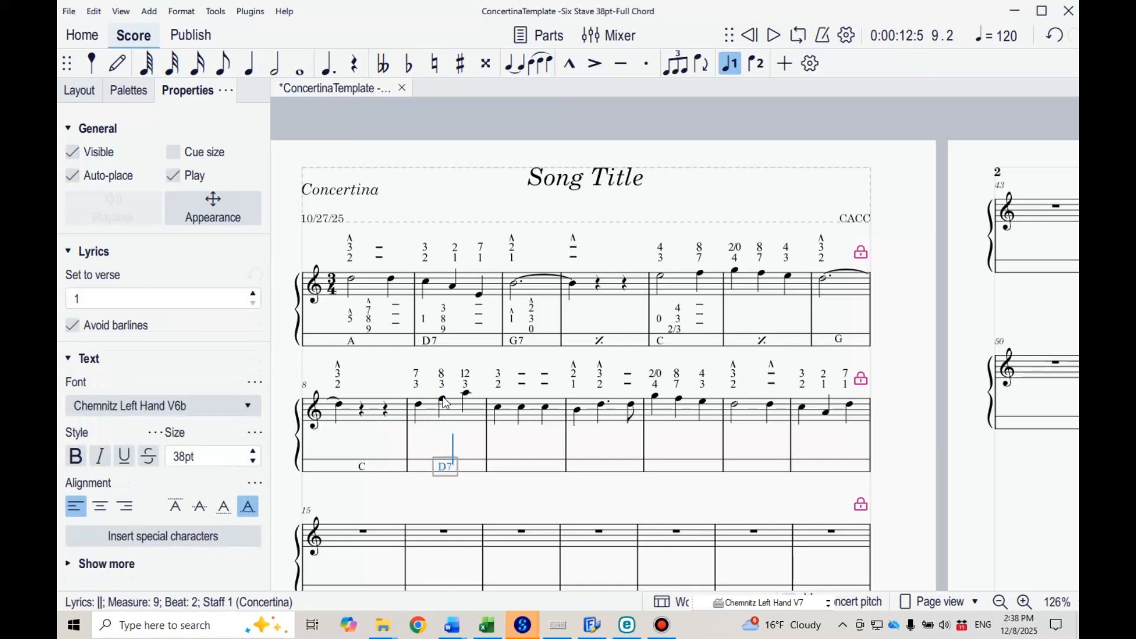
pyautogui.press('space')
pyautogui.press('space')
pyautogui.press('space')
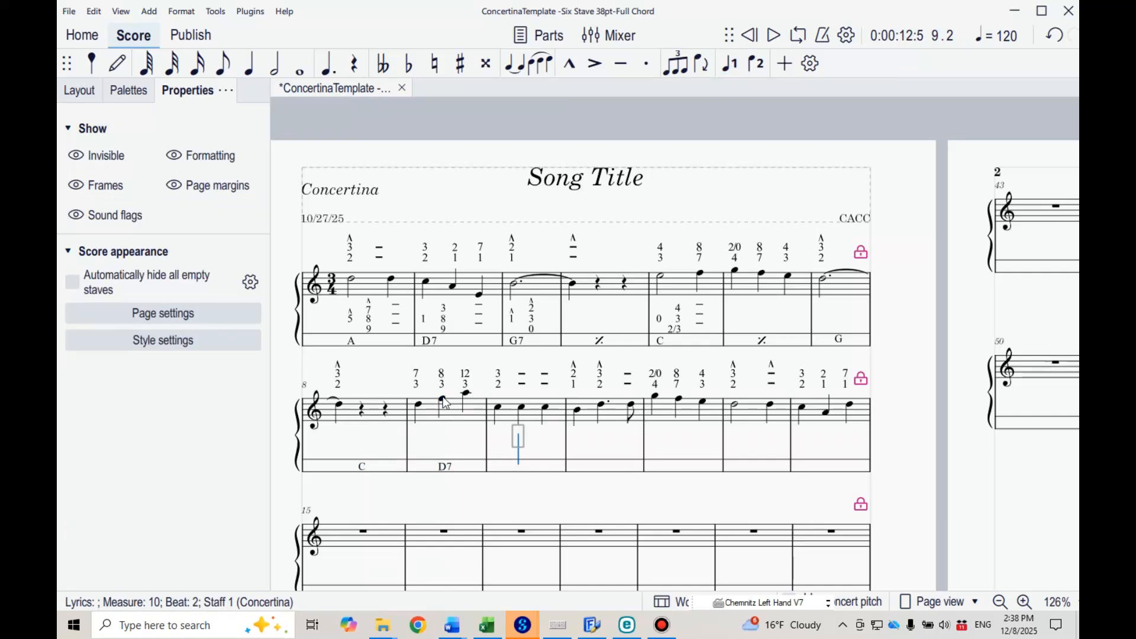
pyautogui.write('%')
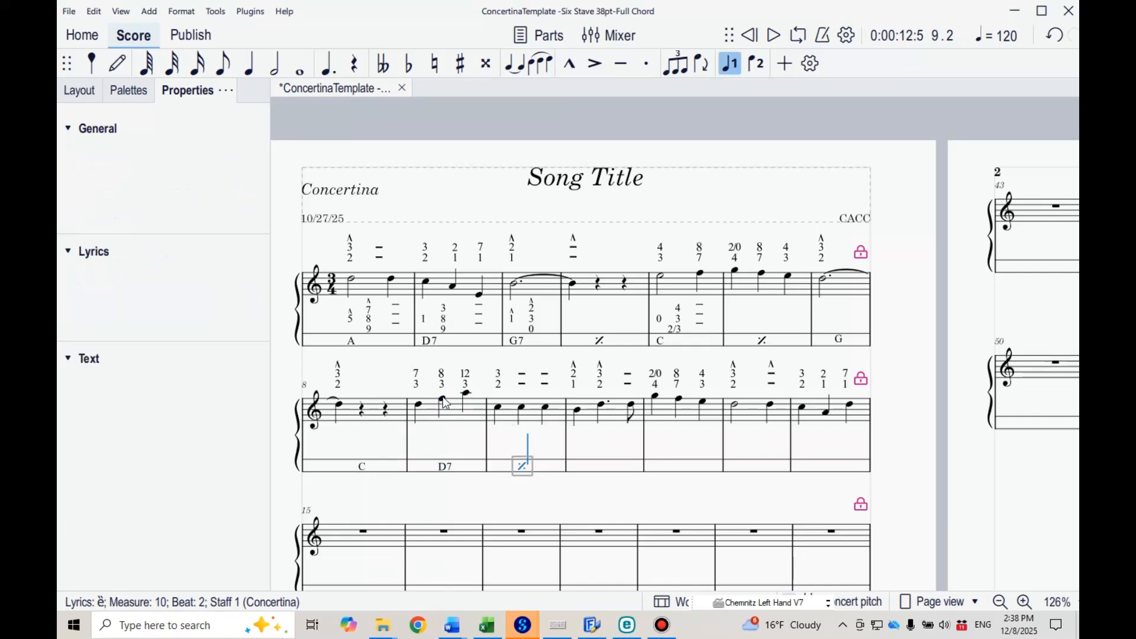
# Enter the chord lyrics G under the second note of measure 11 and C under the second note of measure 12
pyautogui.press('space')
pyautogui.press('space')
pyautogui.press('space')
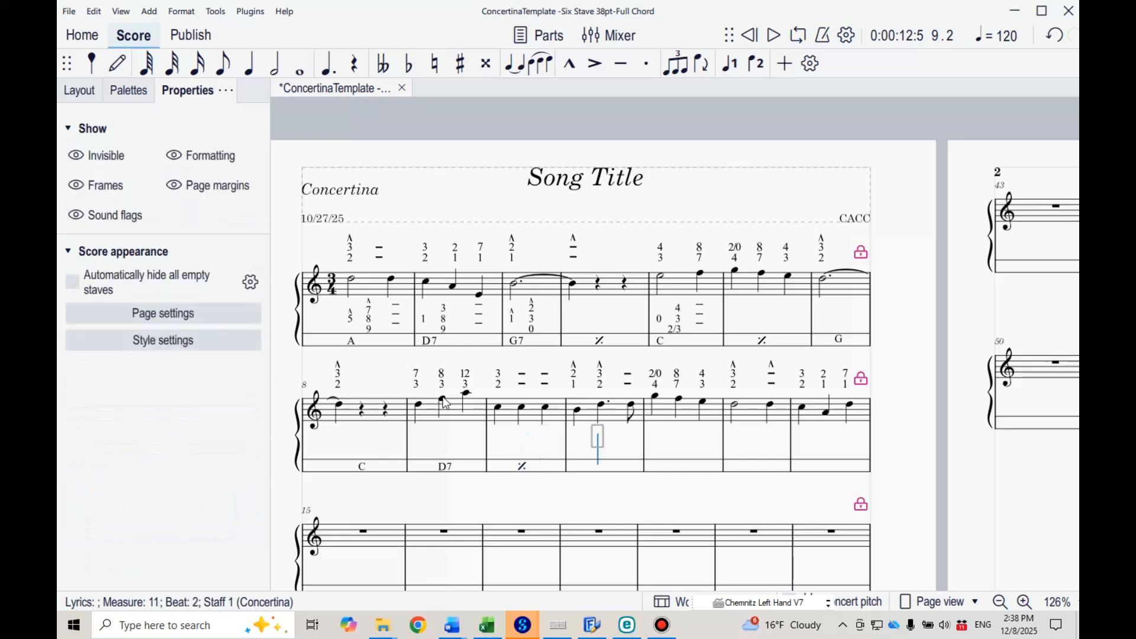
pyautogui.write('G')
pyautogui.press('space')
pyautogui.press('space')
pyautogui.press('space')
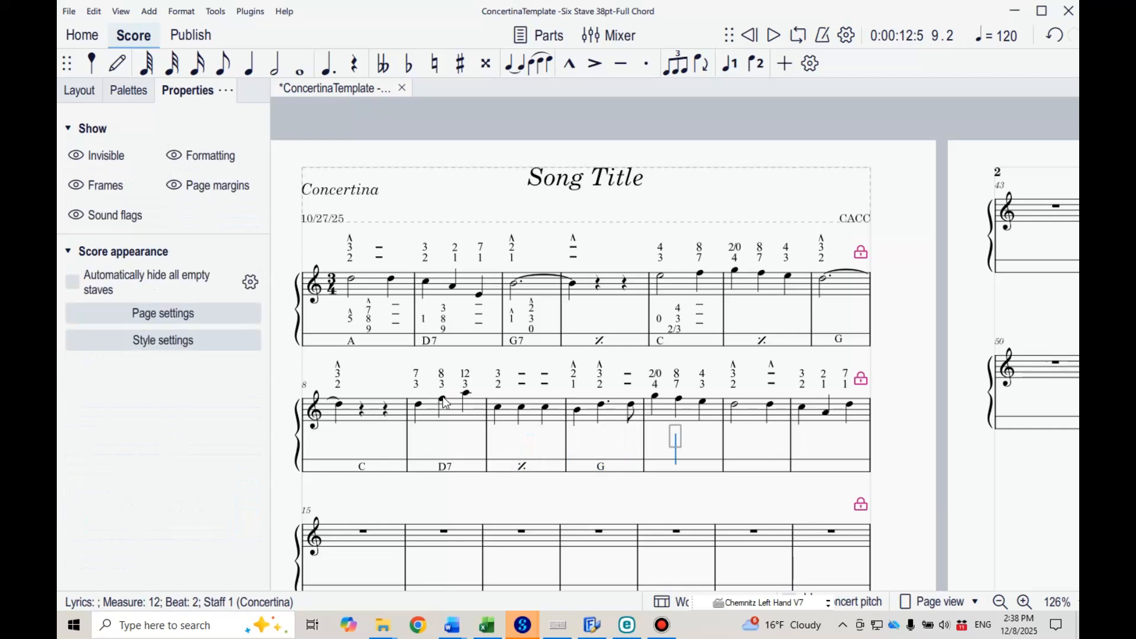
pyautogui.write('C')
# Enter the chord name G as a lyric under the half note of measure 13
pyautogui.press('space')
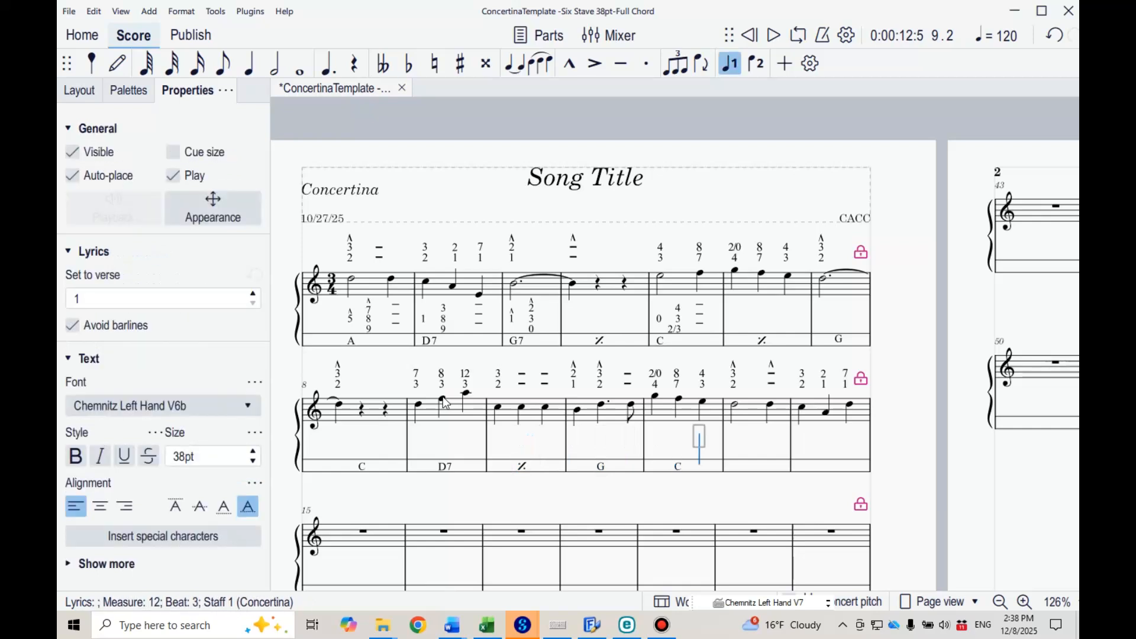
pyautogui.press('space')
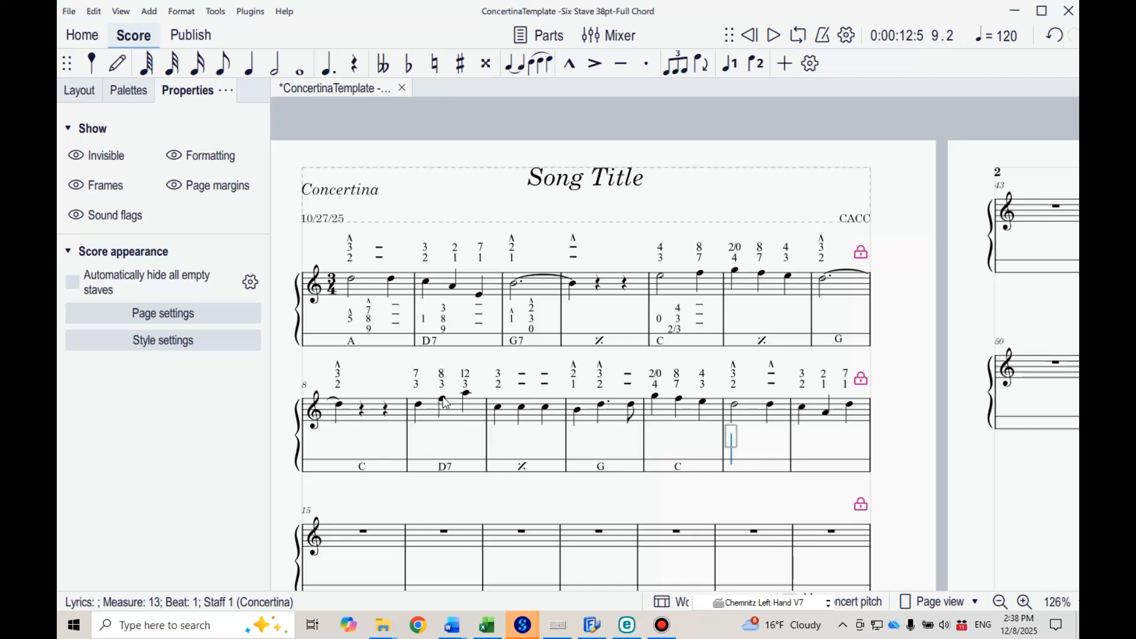
pyautogui.write('G')
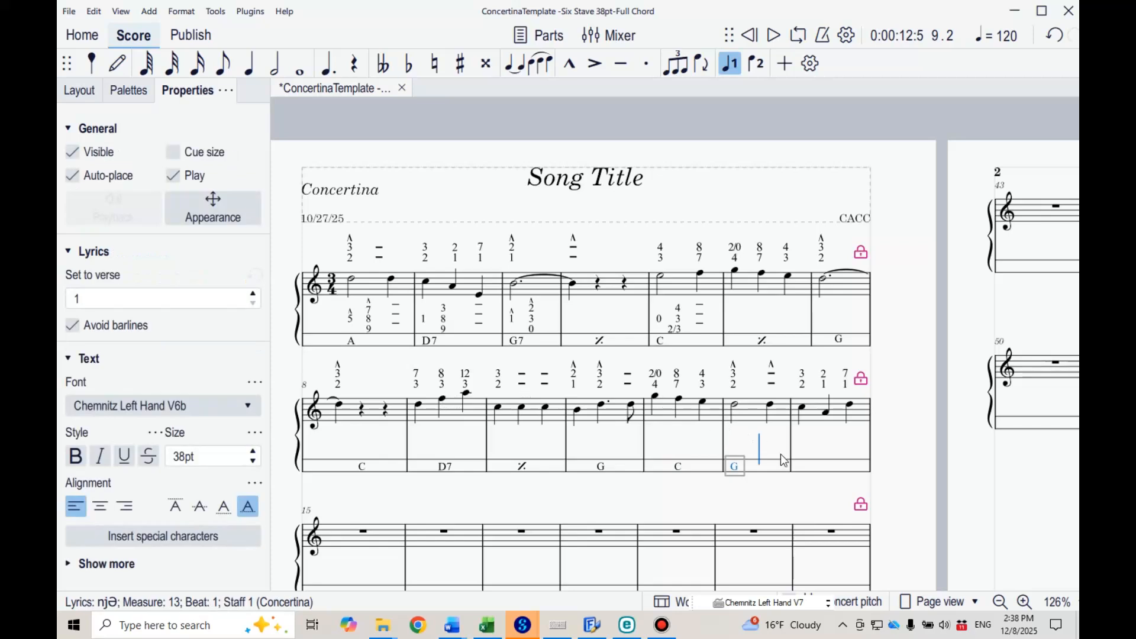
# Enter the chord lyrics D7 under the second note and G under the third note of measure 14
pyautogui.click(827, 414)
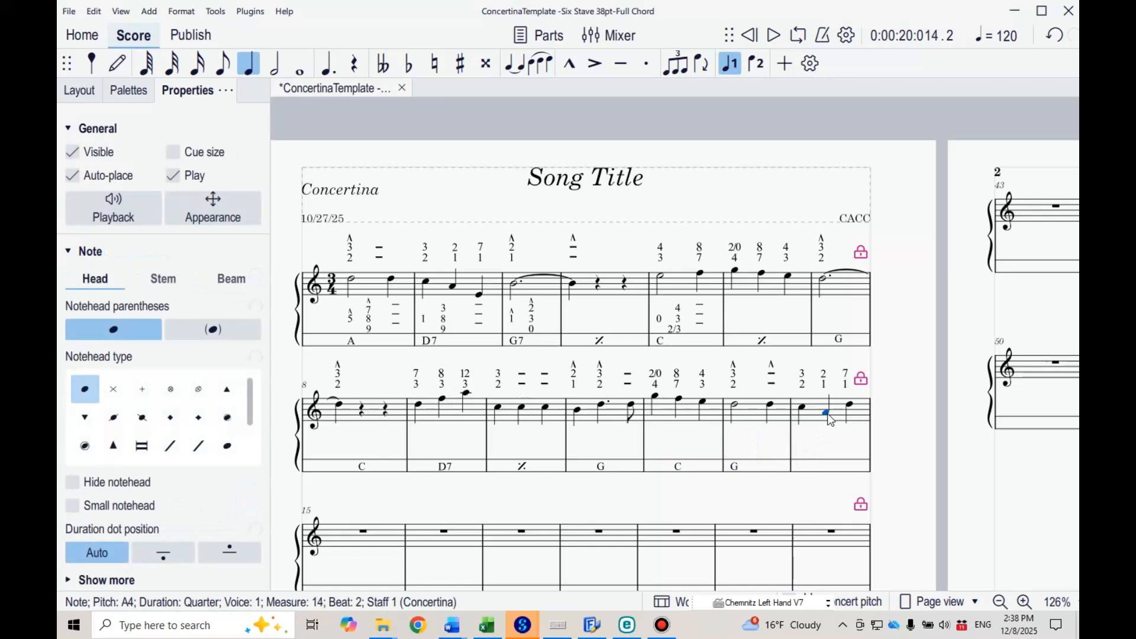
pyautogui.hotkey('ctrl', 'l')
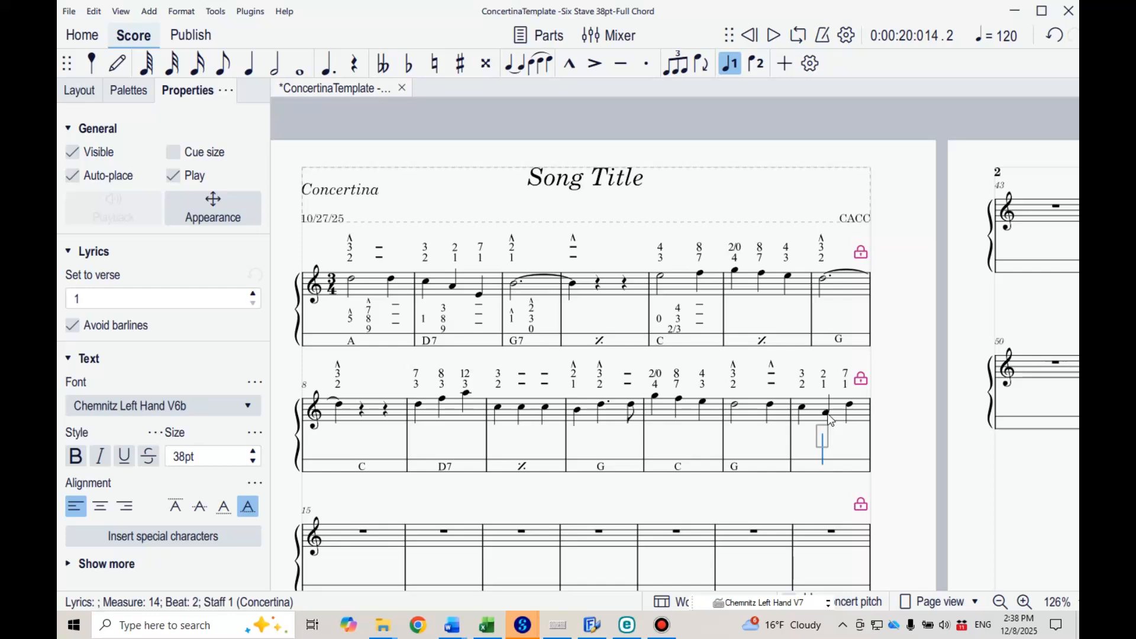
pyautogui.write('D7')
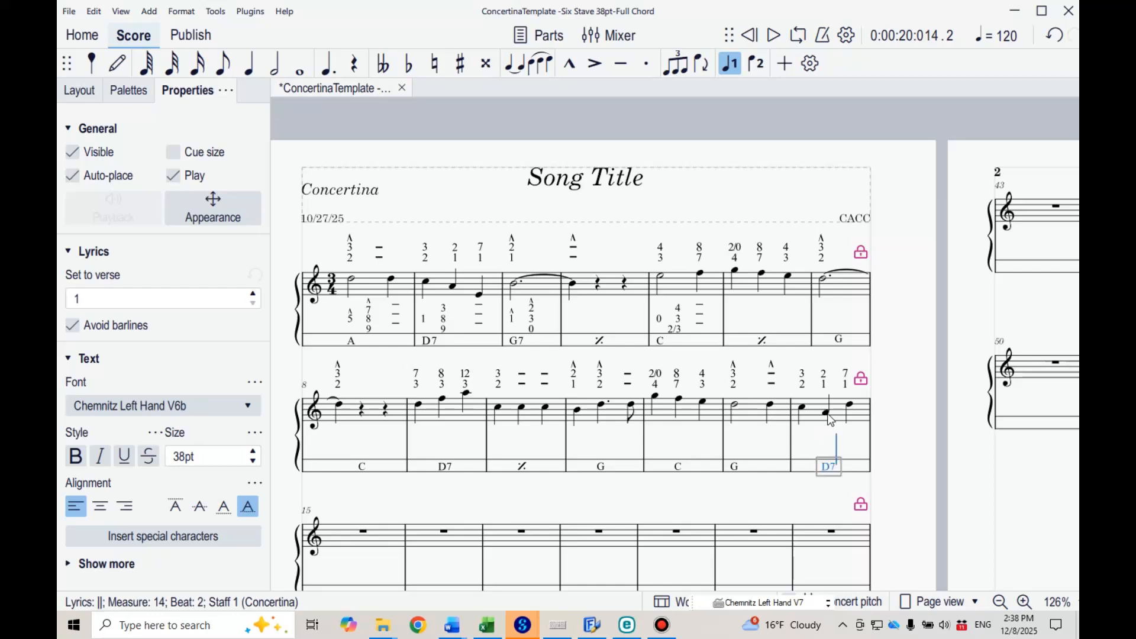
pyautogui.press('space')
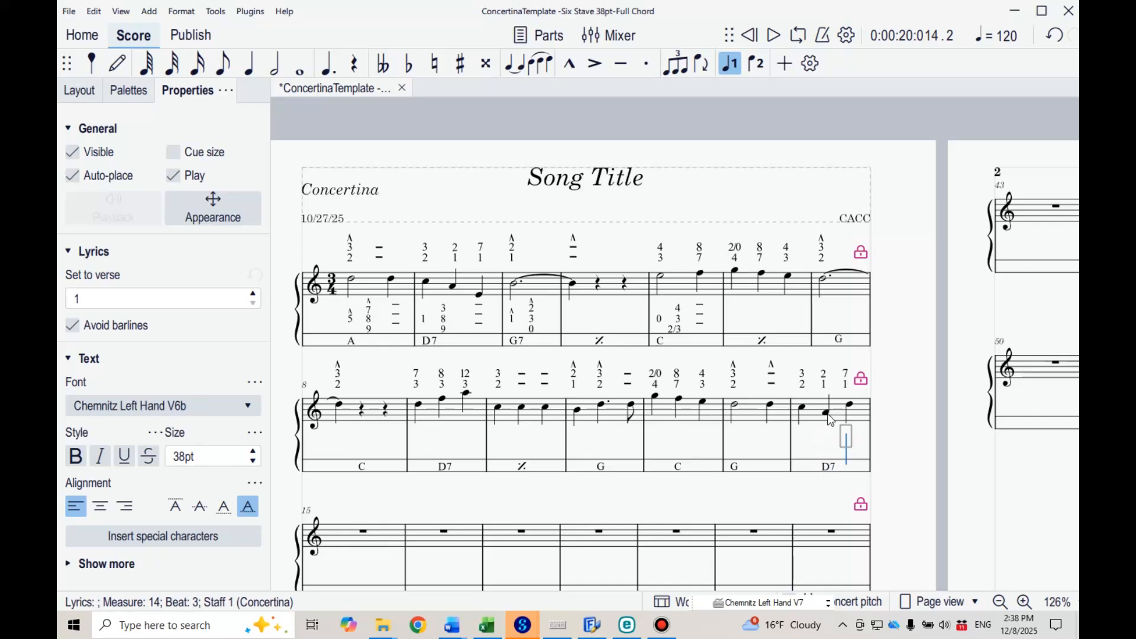
pyautogui.write('G')
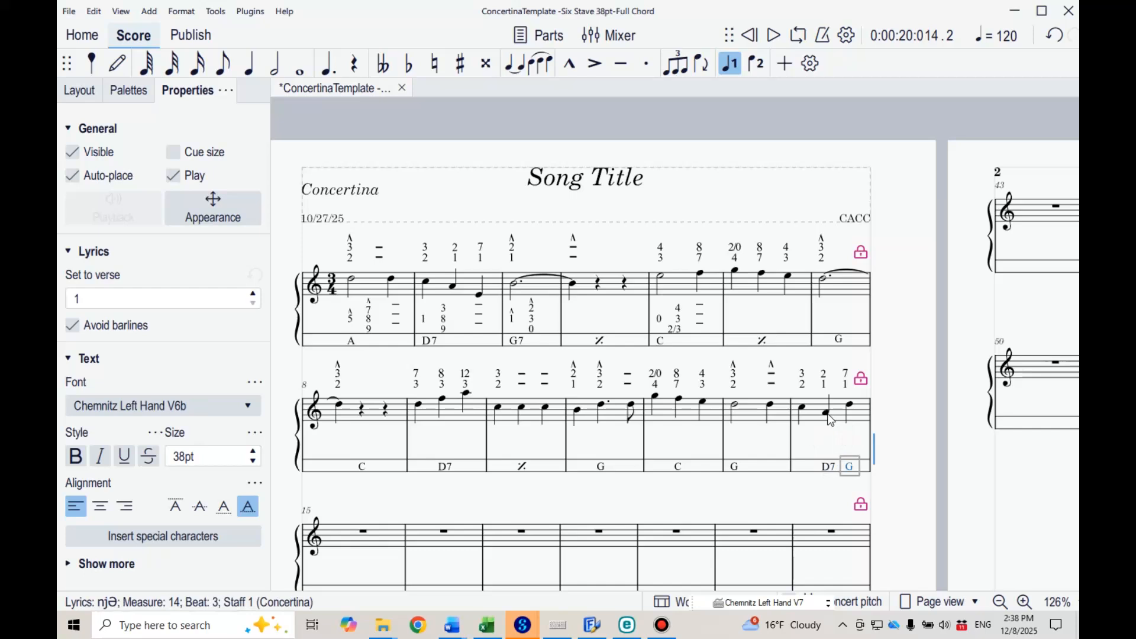